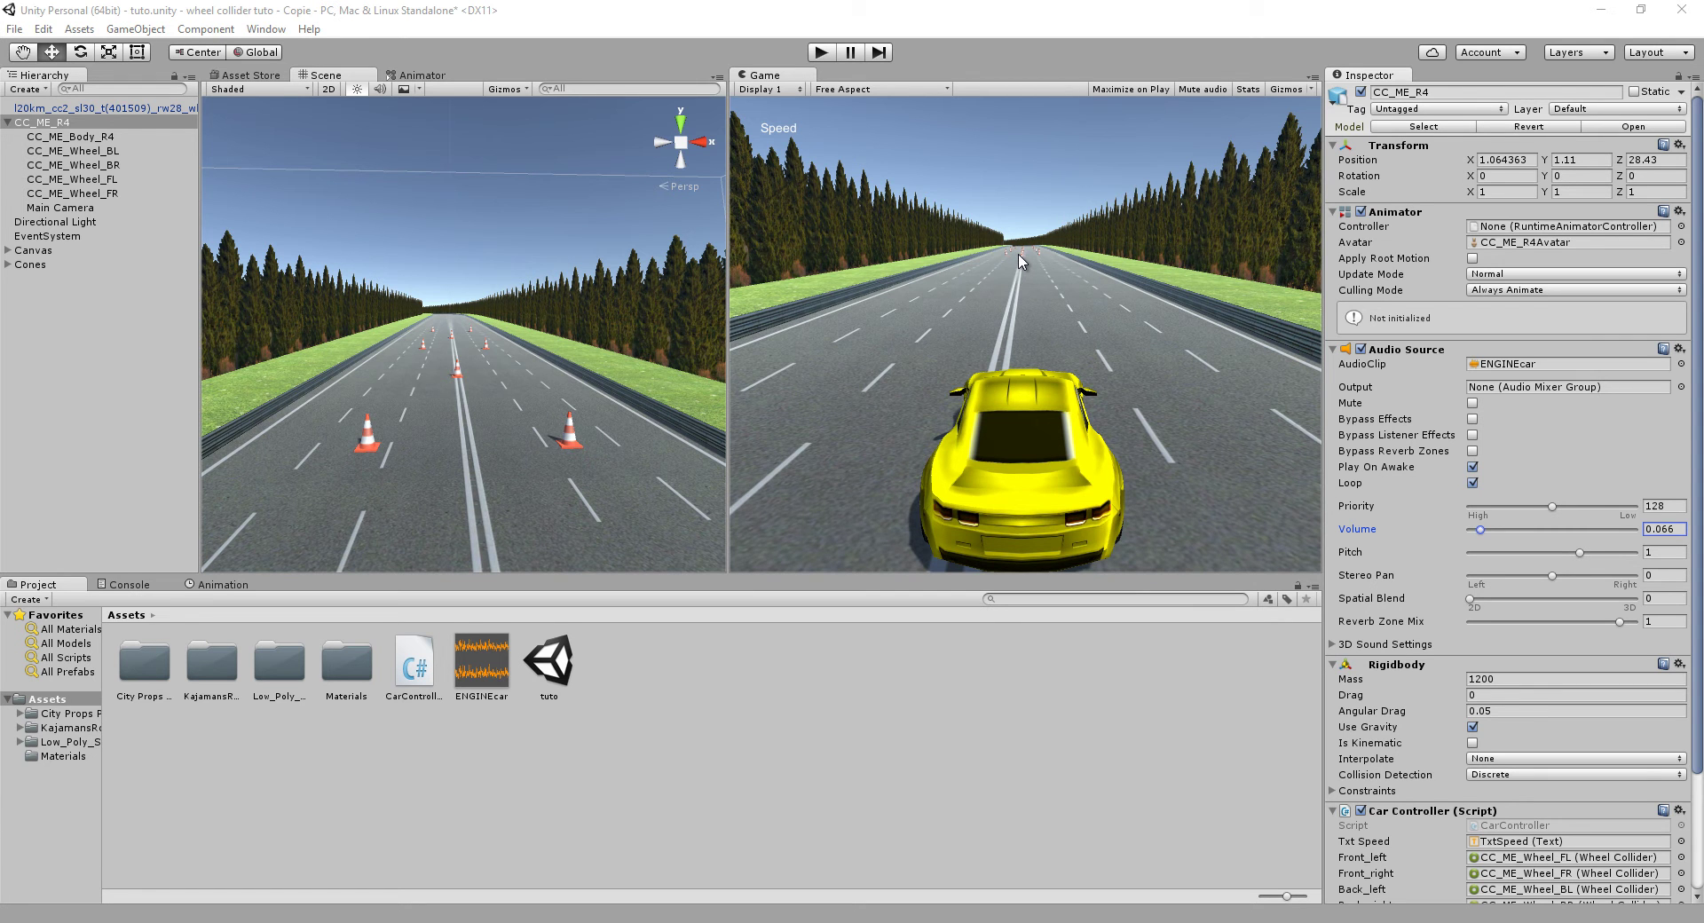
Step: Start and immediately stop a quick Play-mode test run
{"action": "scroll", "coordinate": [477, 457], "scroll_direction": "up", "scroll_amount": 2}
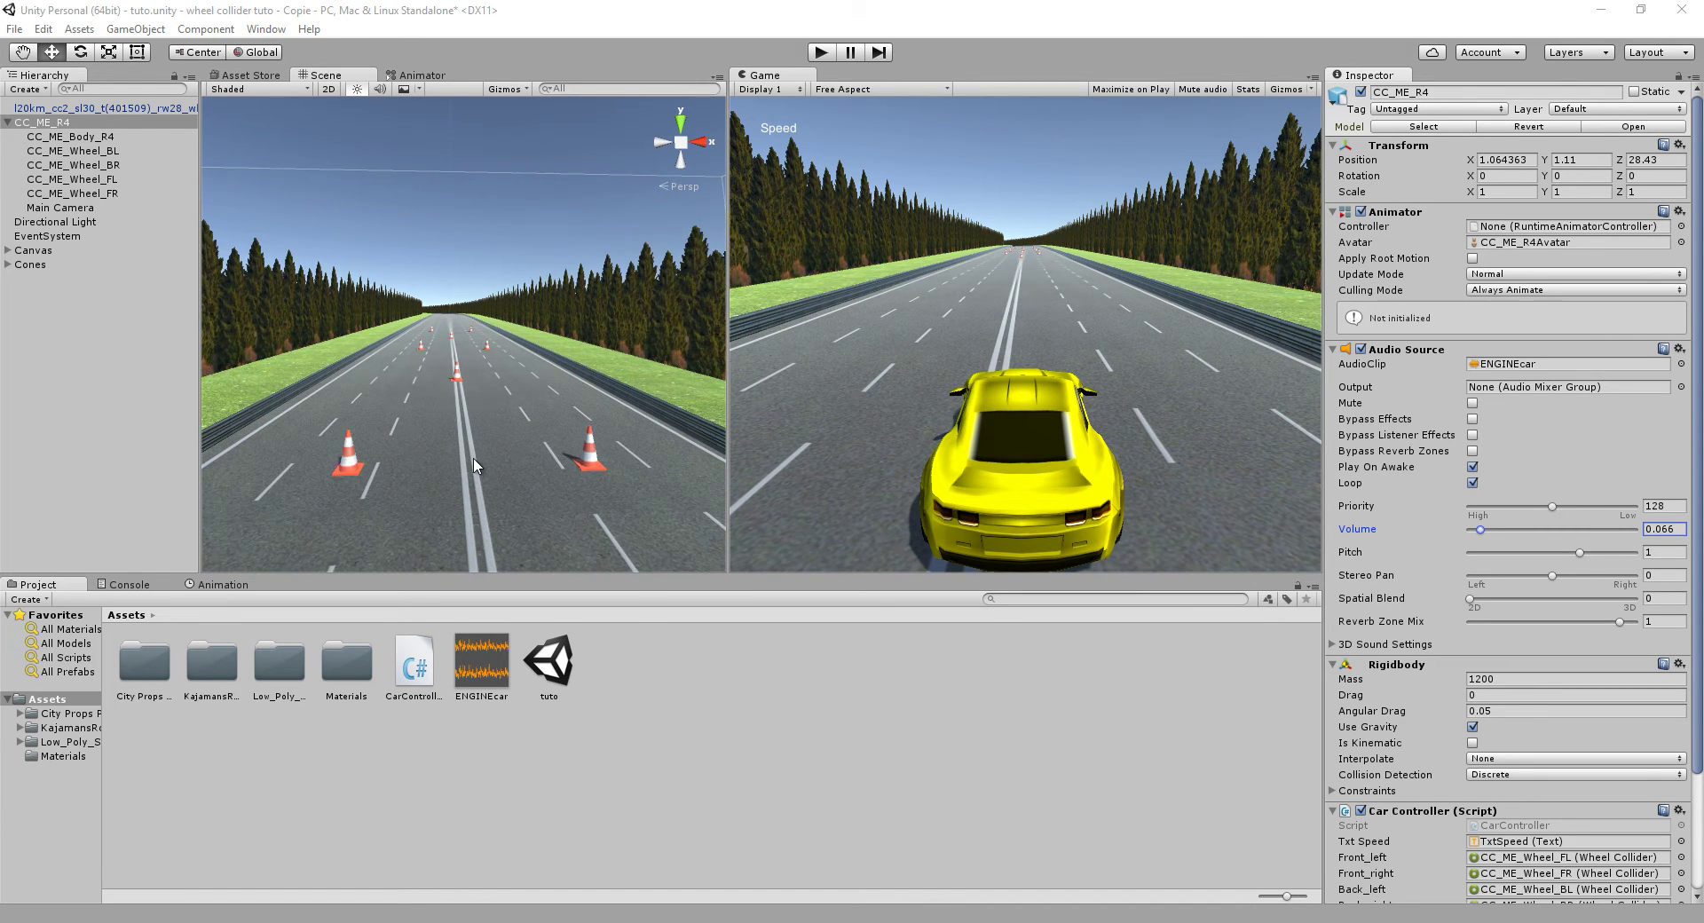
{"action": "scroll", "coordinate": [480, 477], "scroll_direction": "up", "scroll_amount": 2}
{"action": "scroll", "coordinate": [474, 461], "scroll_direction": "down", "scroll_amount": 2}
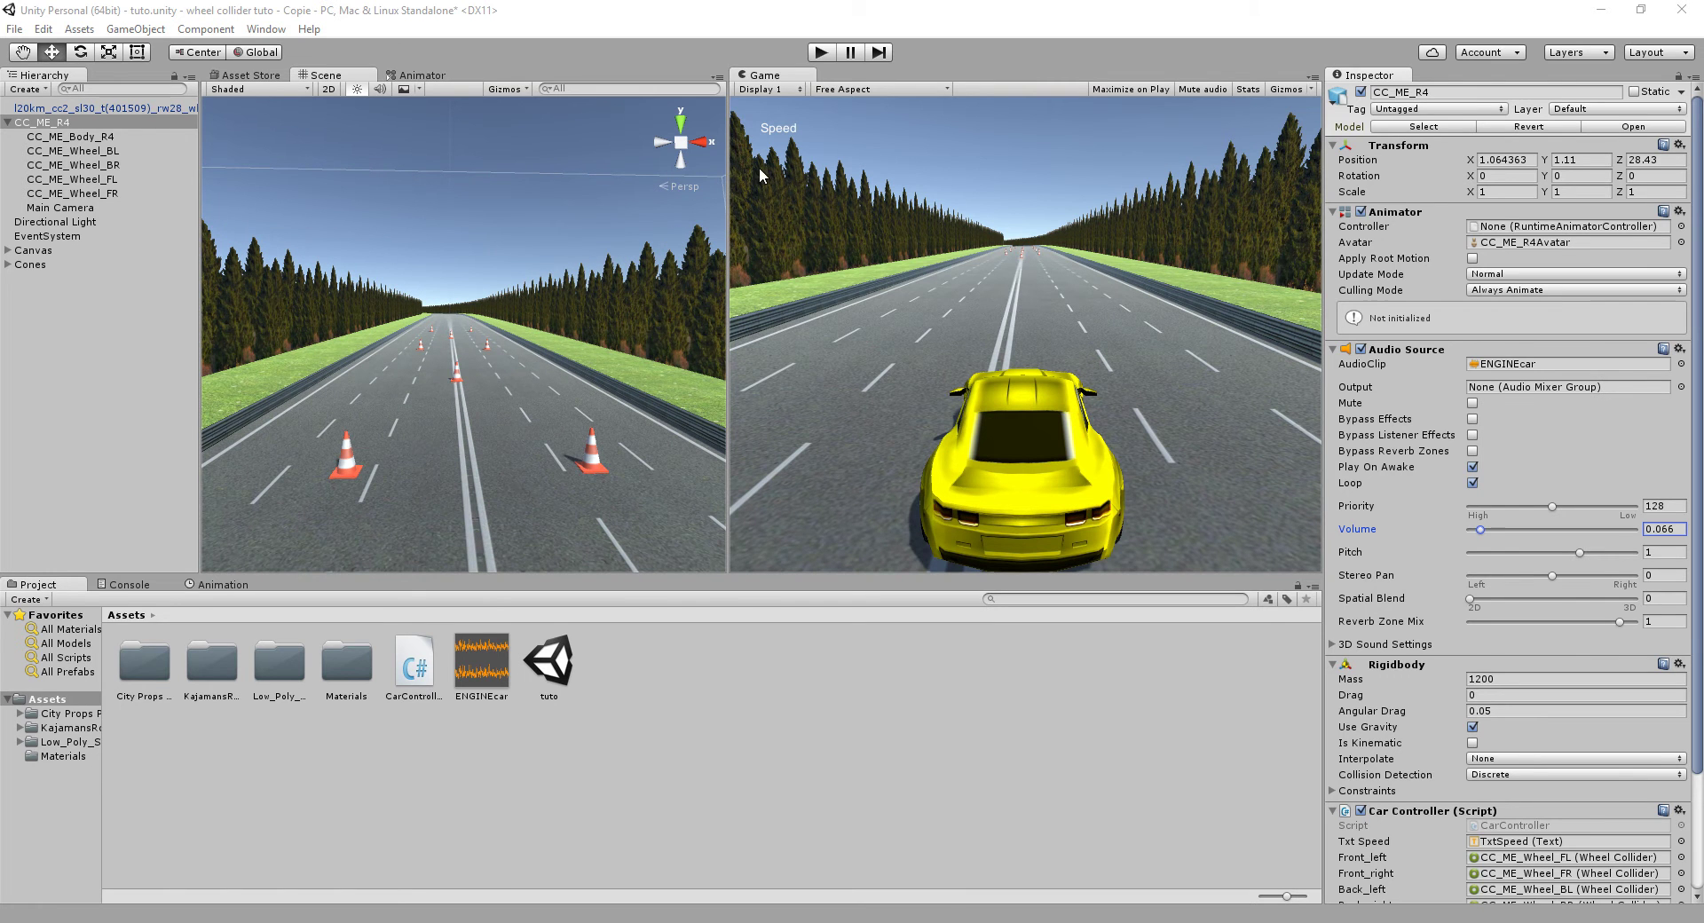
{"action": "left_click", "coordinate": [818, 56]}
{"action": "left_click", "coordinate": [818, 56]}
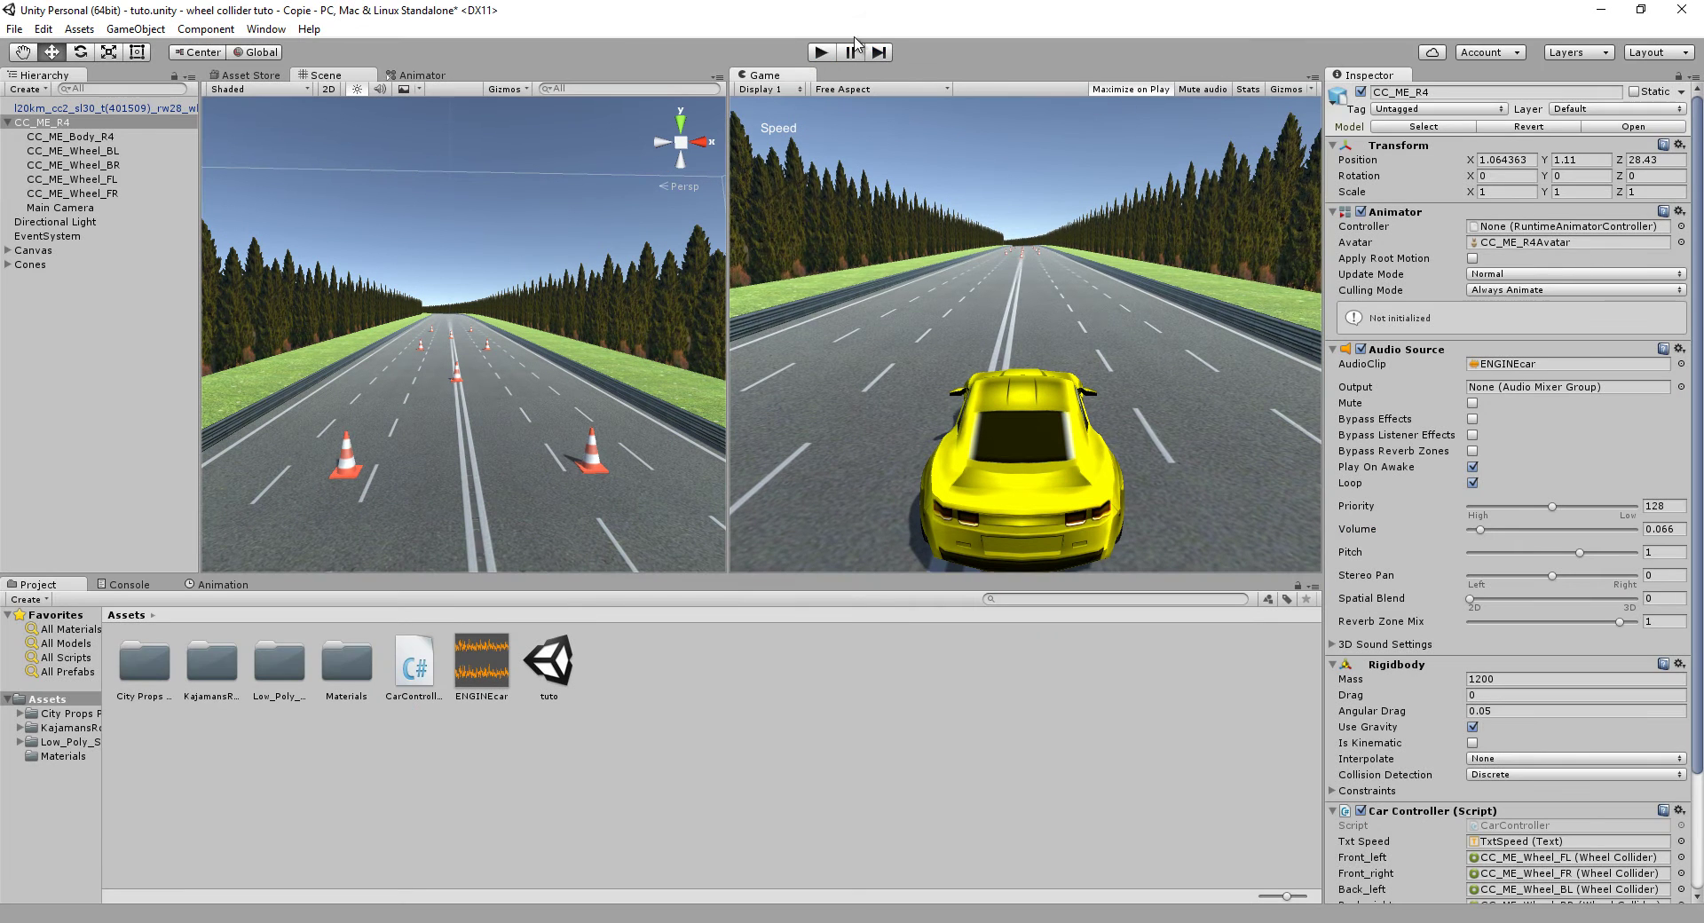
Step: Test-drive the car until it flips, then frame CC_ME_R4 in the Right view
{"action": "left_click", "coordinate": [823, 54]}
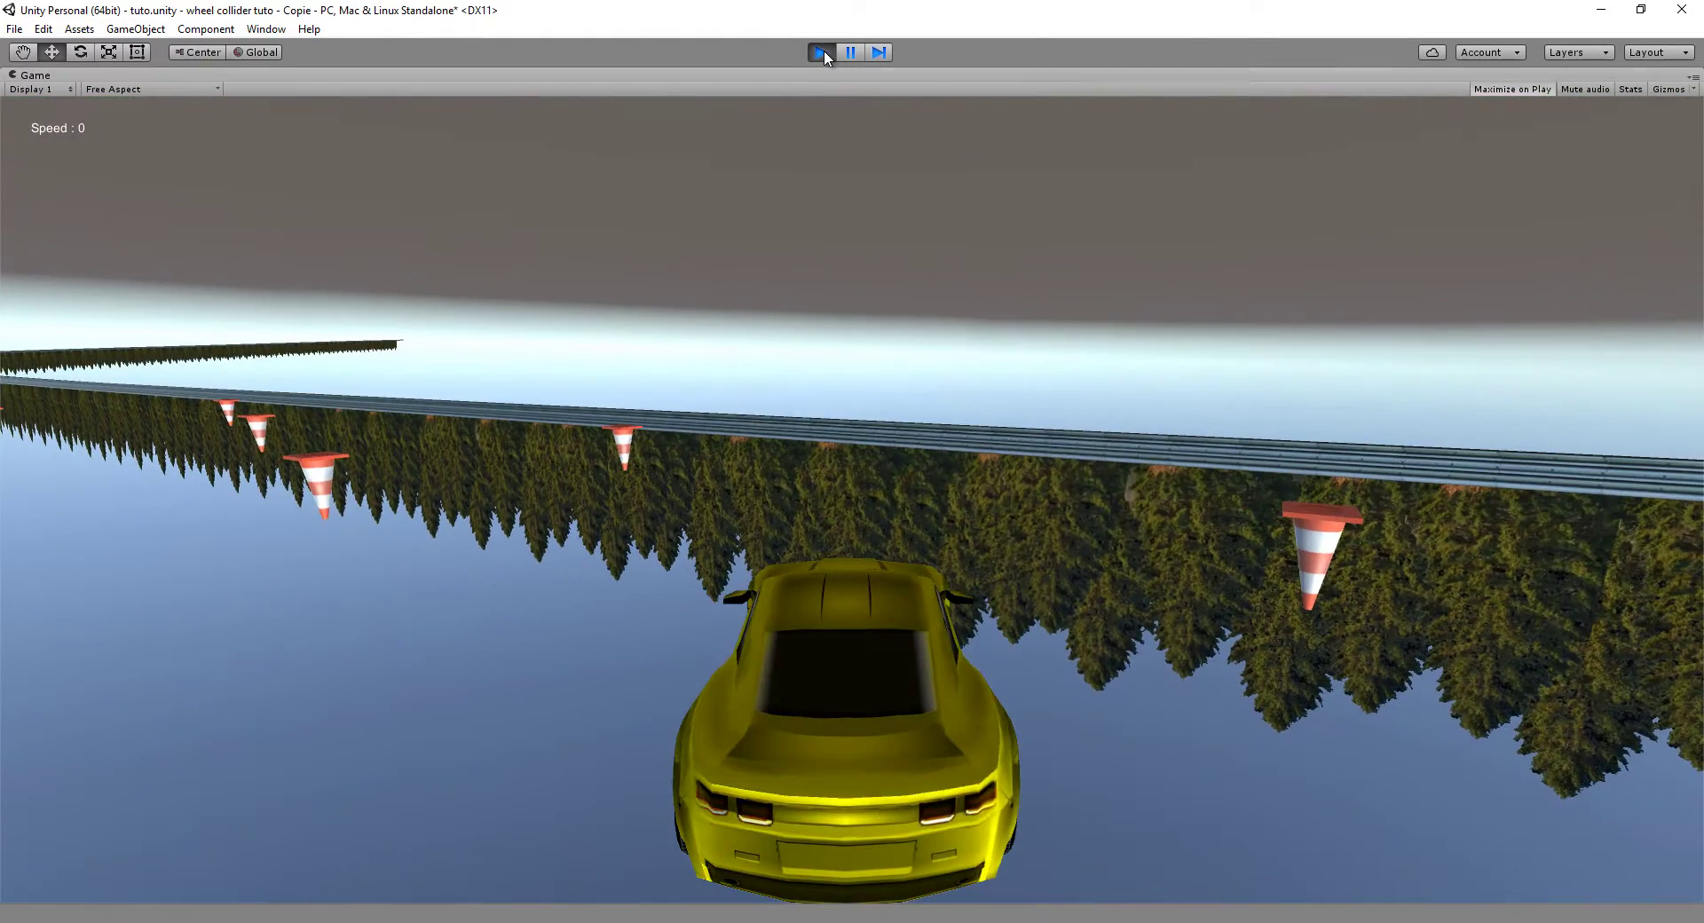
{"action": "left_click", "coordinate": [823, 51]}
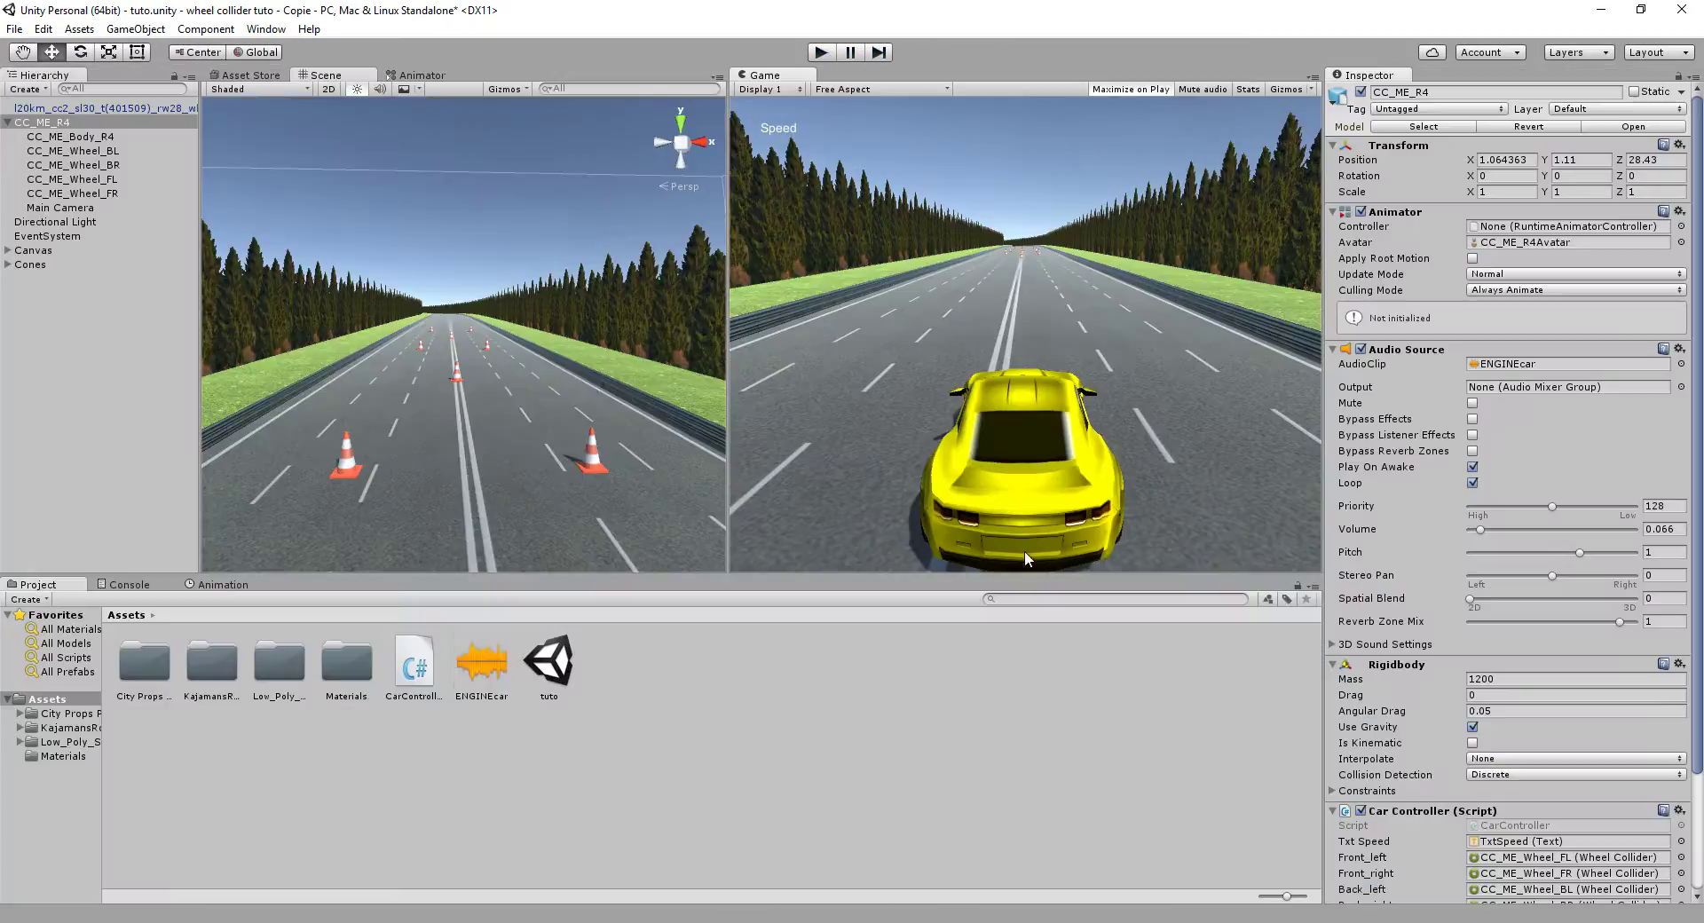
{"action": "double_click", "coordinate": [69, 123]}
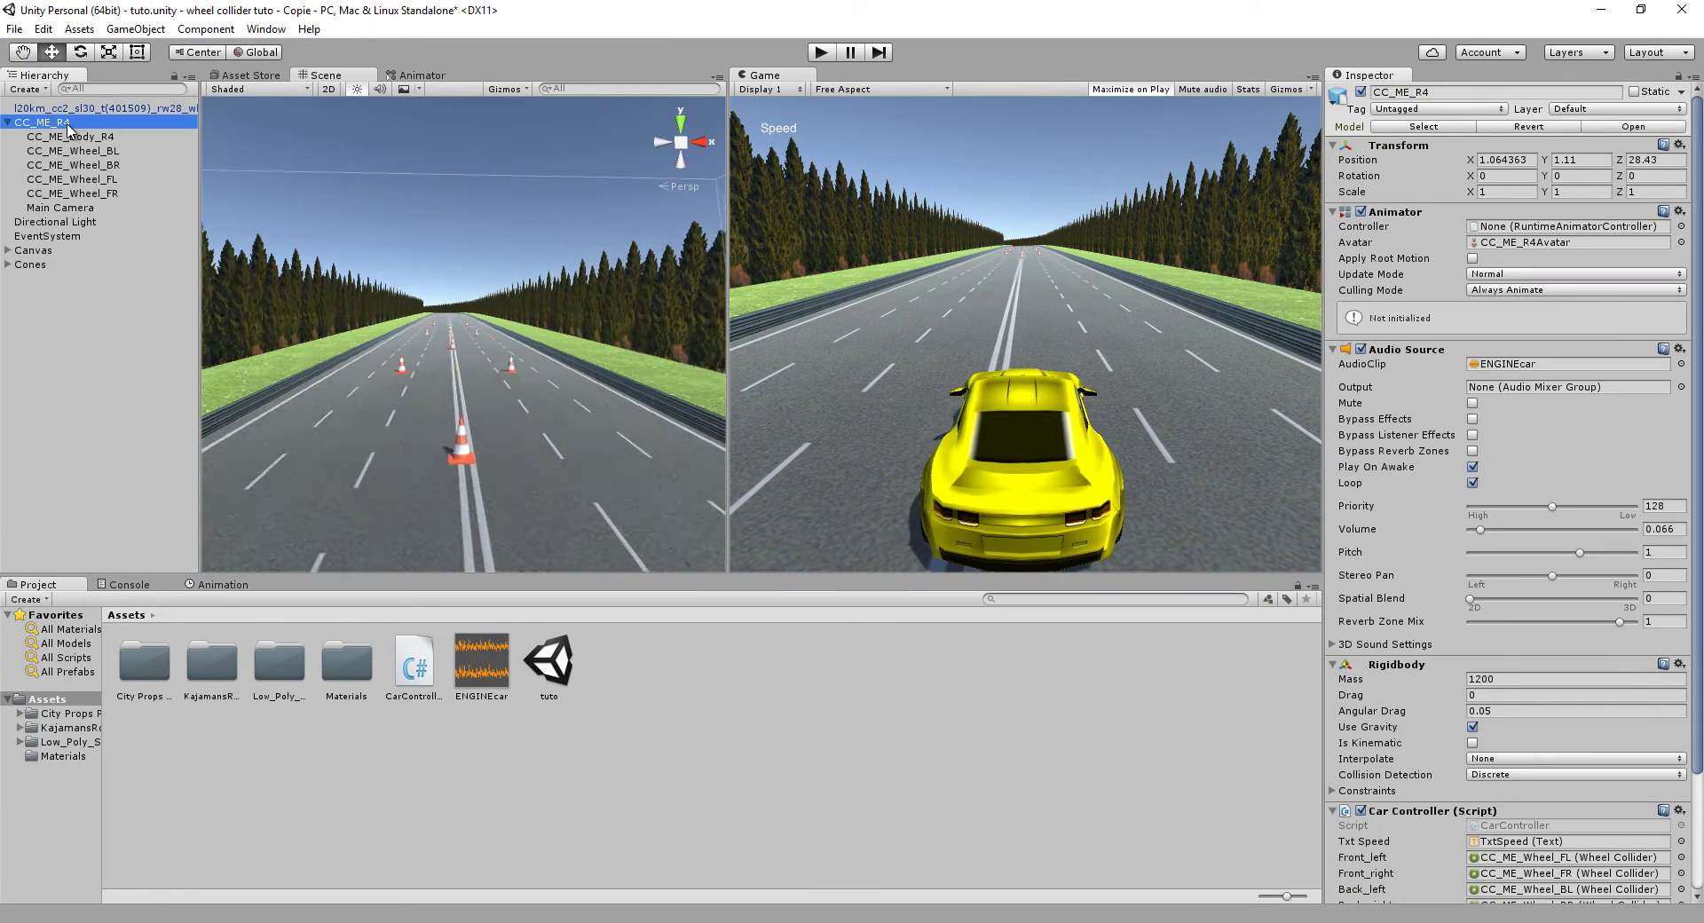
{"action": "left_click", "coordinate": [702, 142]}
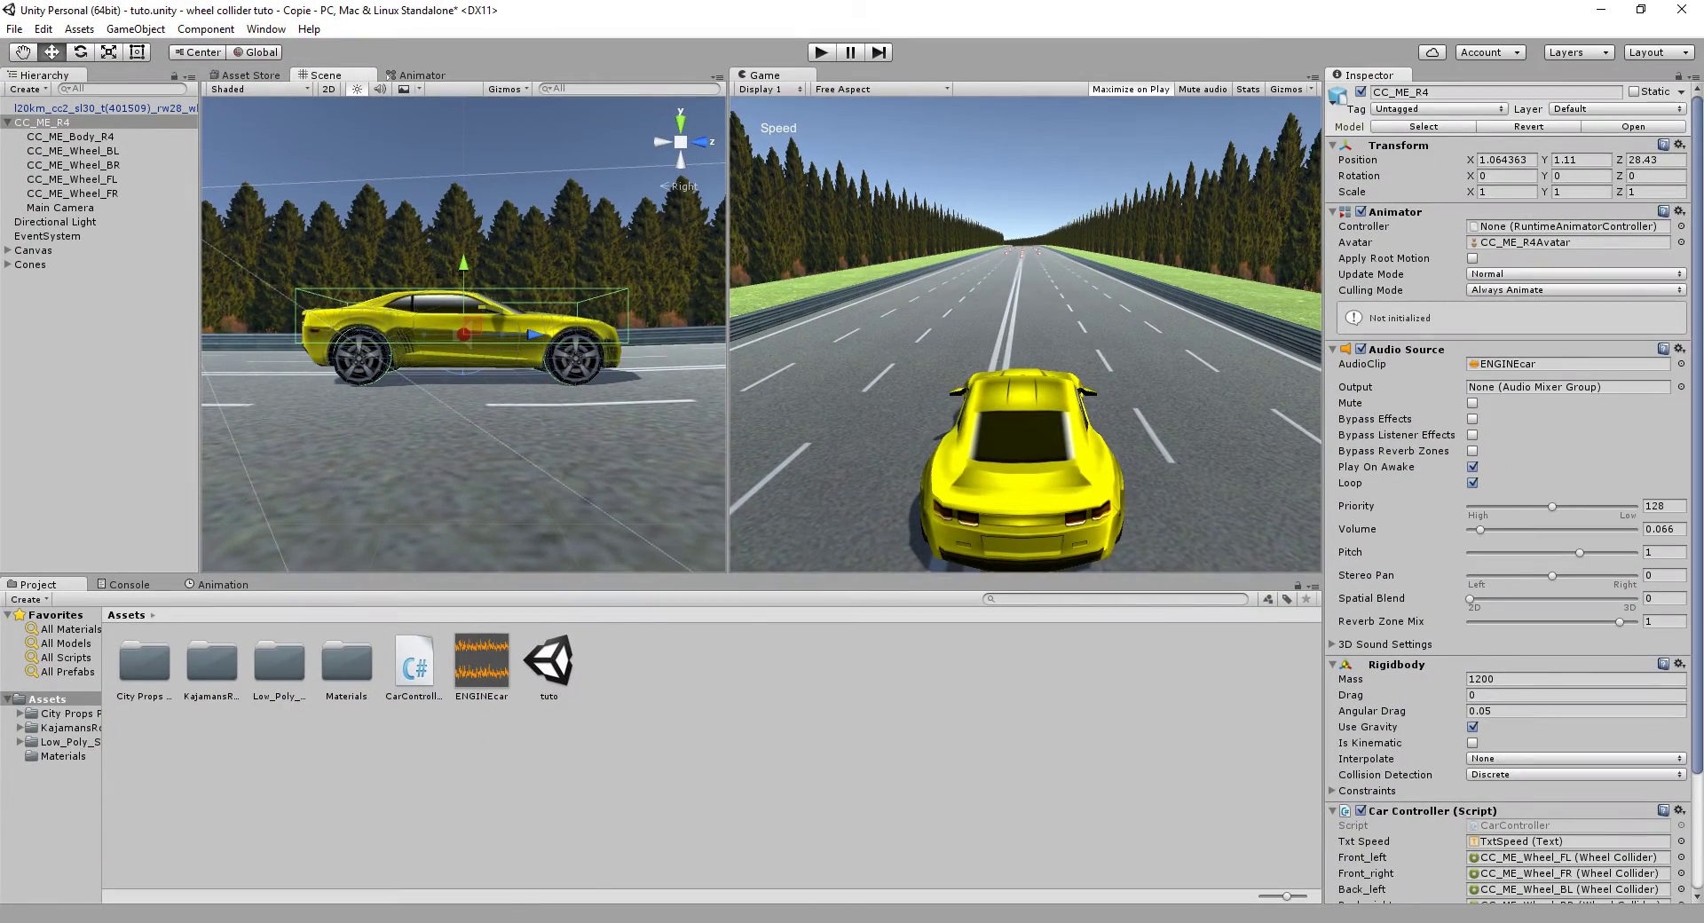
Step: Uncomment the Rigidbody centerOfMass line in the CarController Start method
{"action": "mouse_move", "coordinate": [499, 920]}
{"action": "left_click", "coordinate": [499, 852]}
{"action": "left_click", "coordinate": [165, 411]}
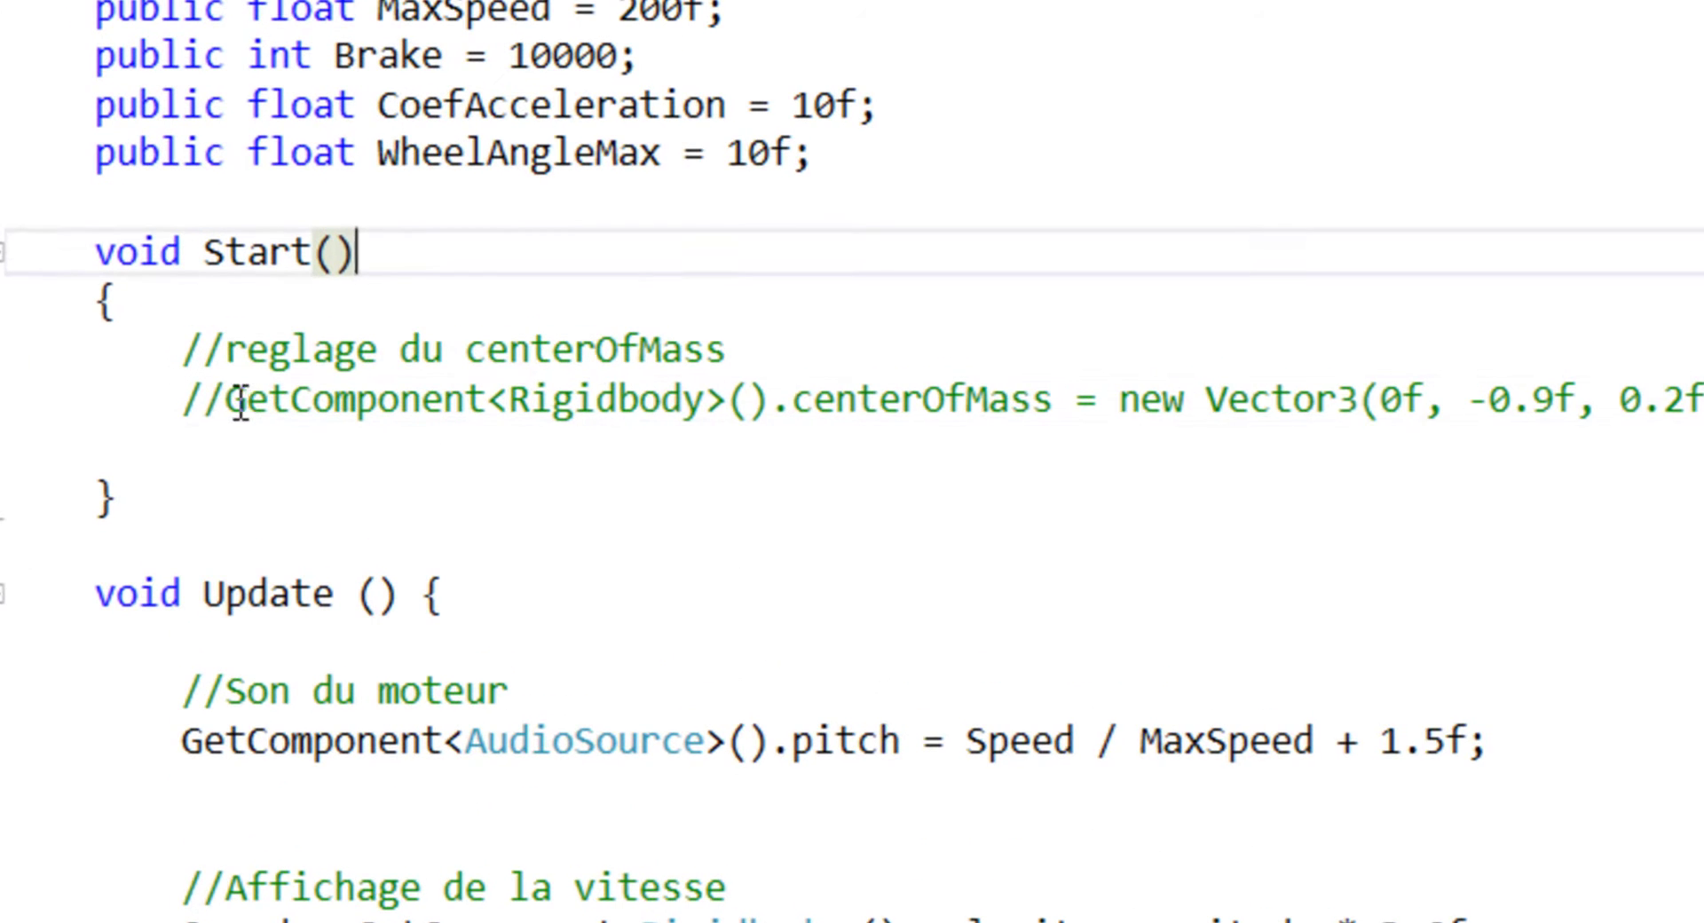
{"action": "key", "text": "BackSpace"}
{"action": "key", "text": "BackSpace"}
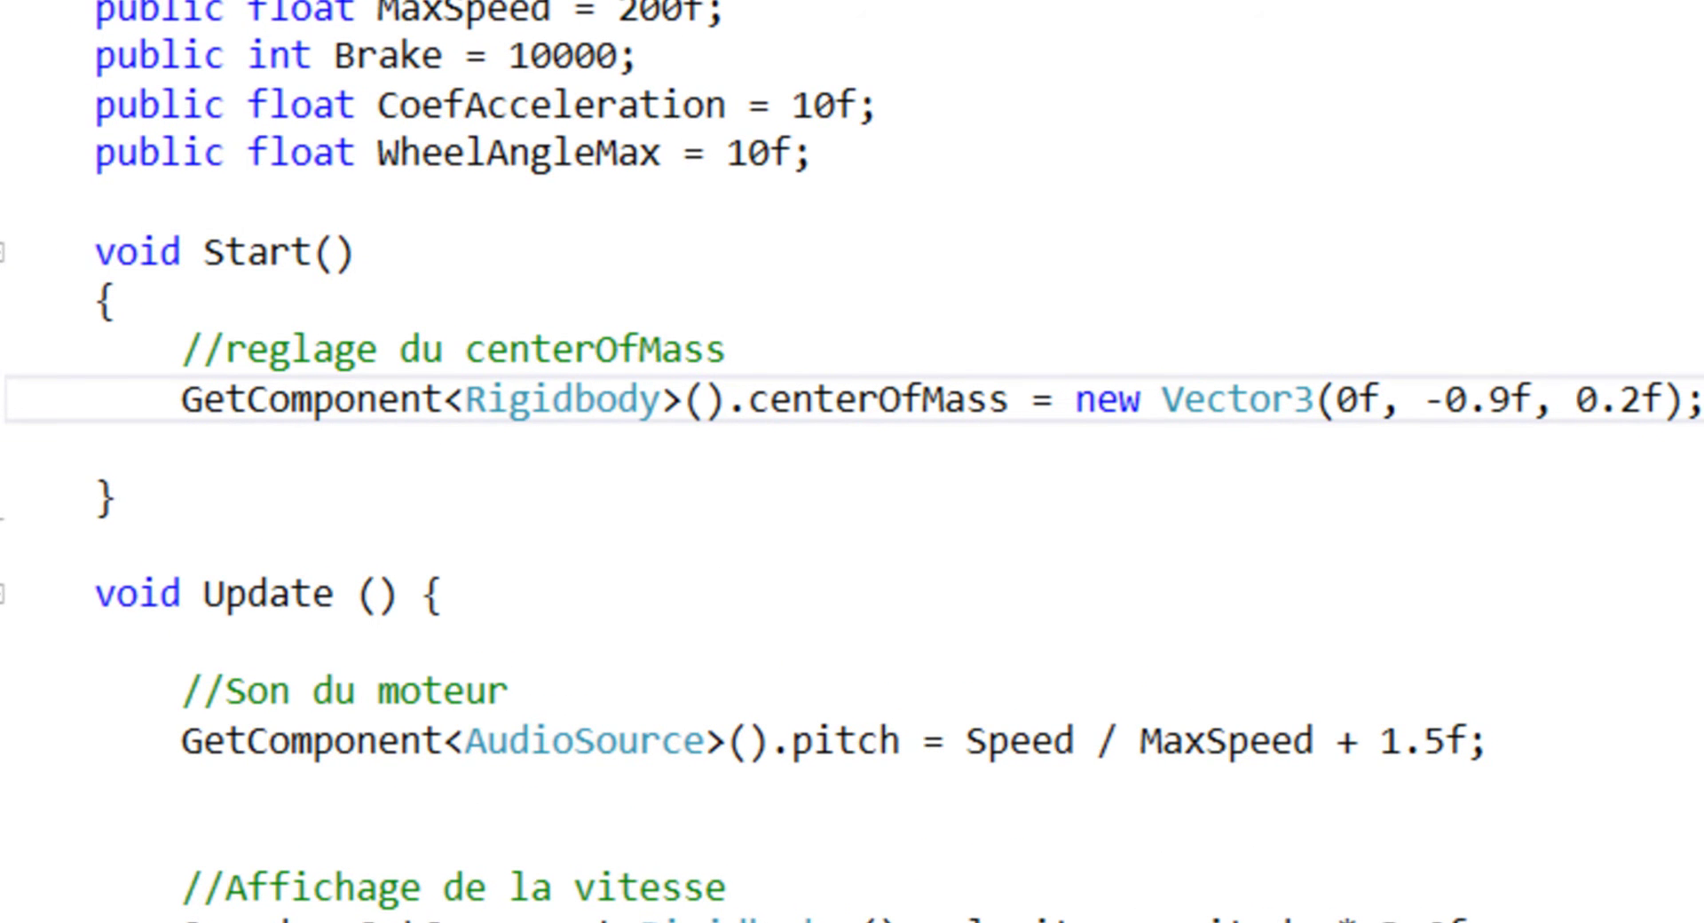
Step: Highlight Rigidbody, centerOfMass, and the -0.9 and 0.2f offsets in that line
{"action": "double_click", "coordinate": [599, 402]}
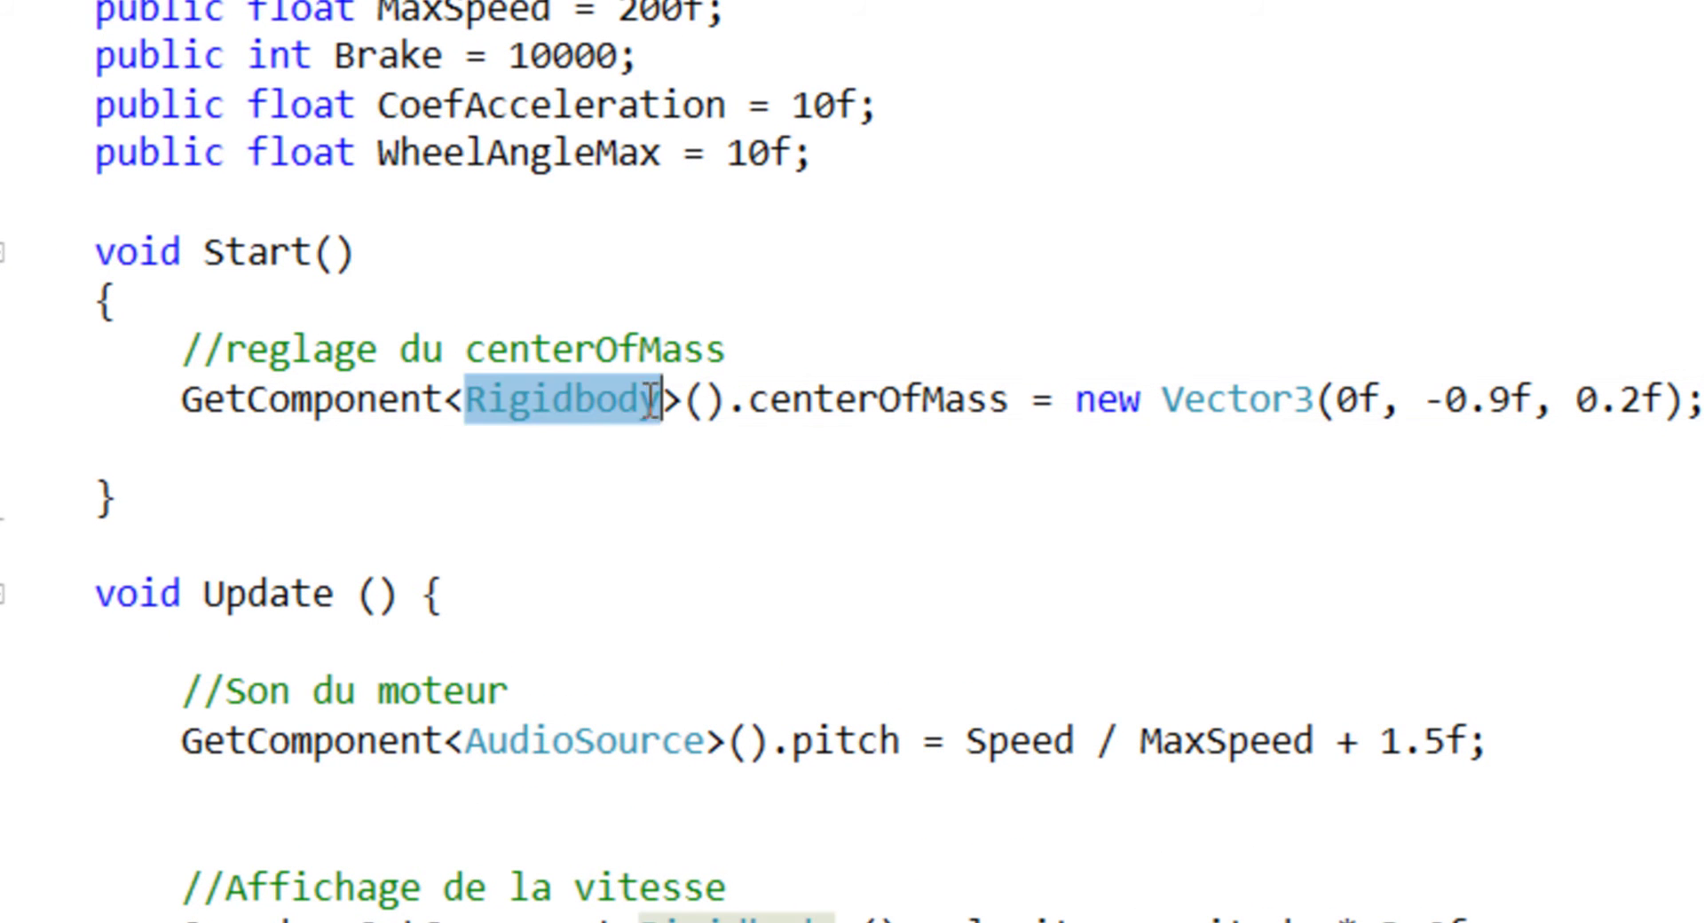
{"action": "double_click", "coordinate": [823, 406]}
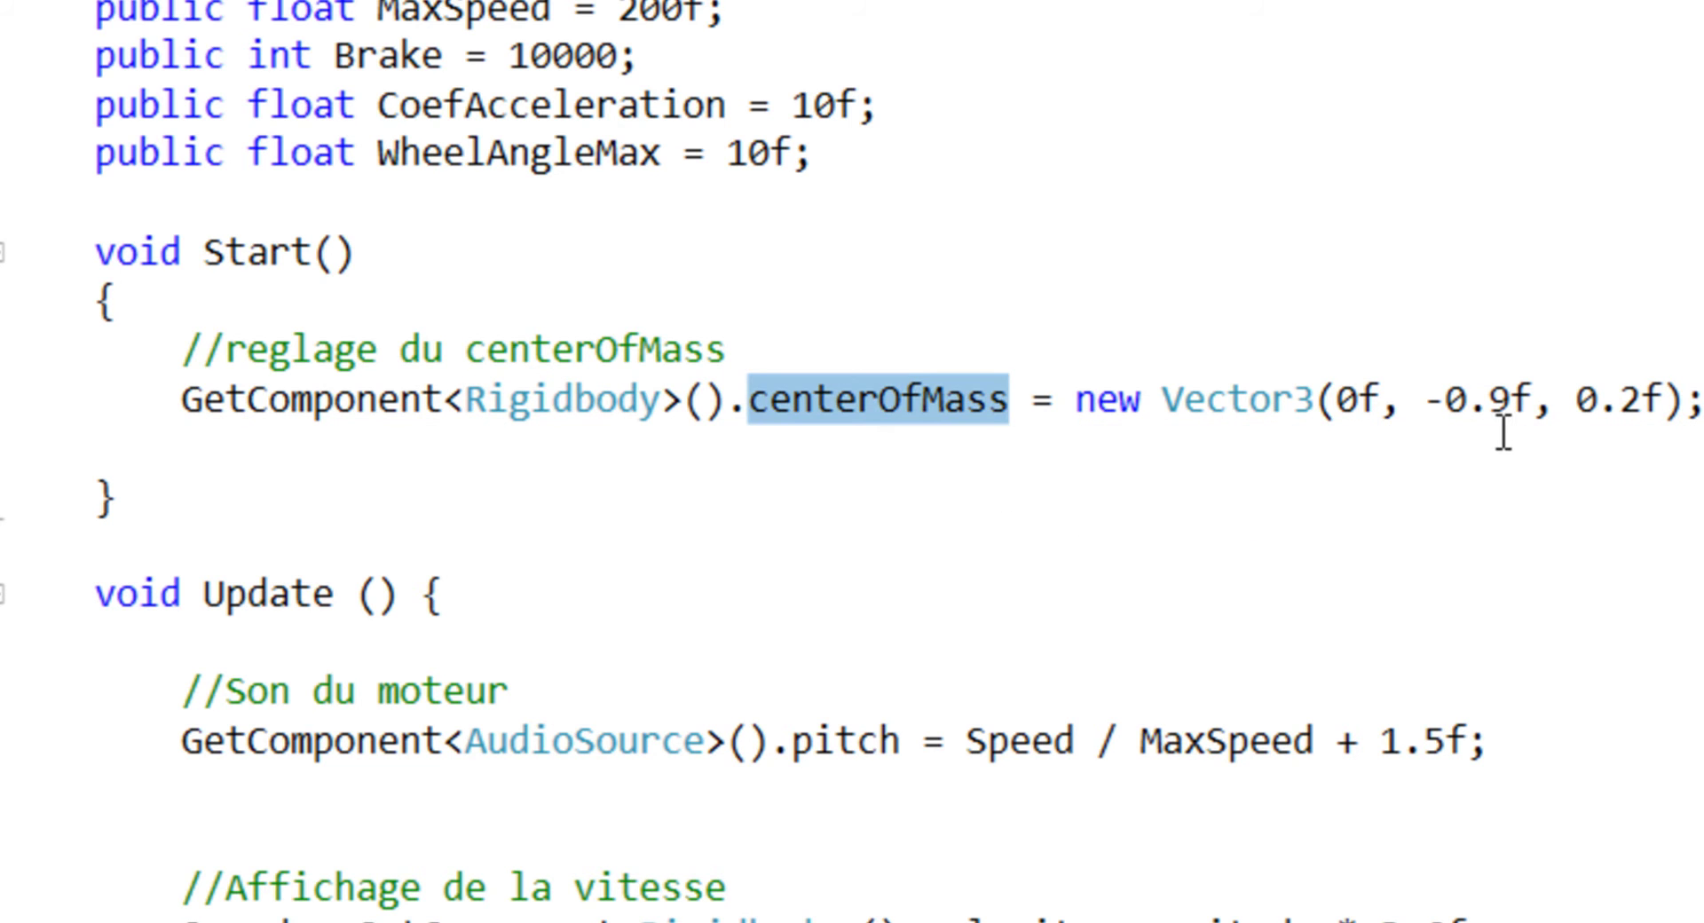
{"action": "left_click_drag", "start_coordinate": [1426, 410], "coordinate": [1480, 413]}
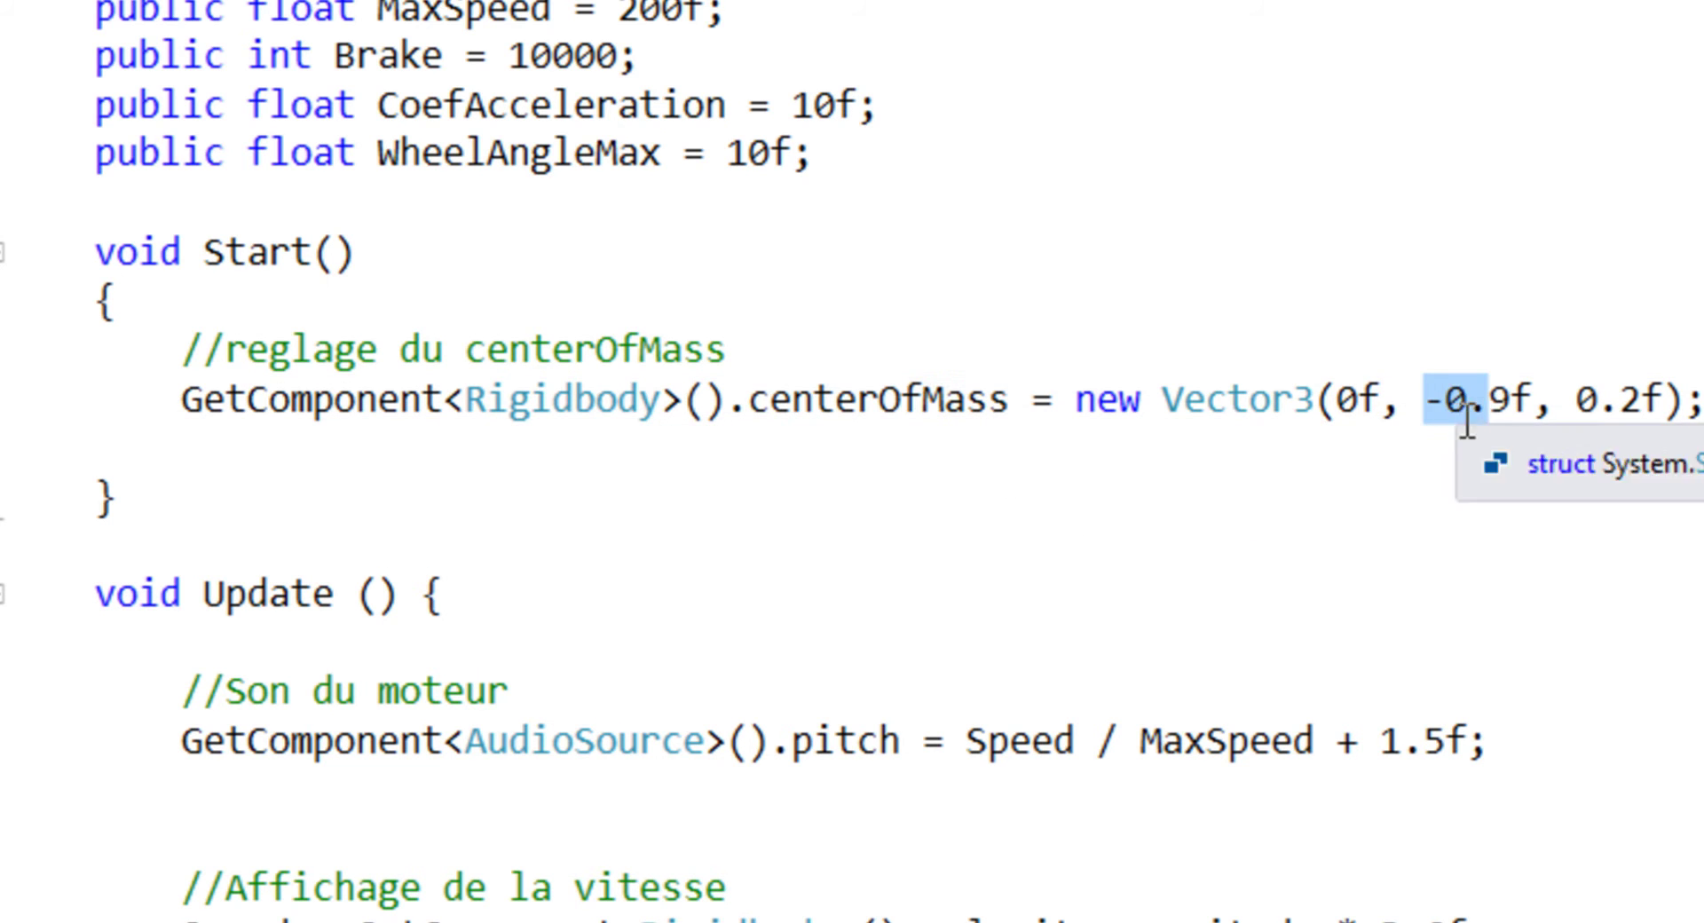
{"action": "left_click_drag", "start_coordinate": [1576, 410], "coordinate": [1647, 410]}
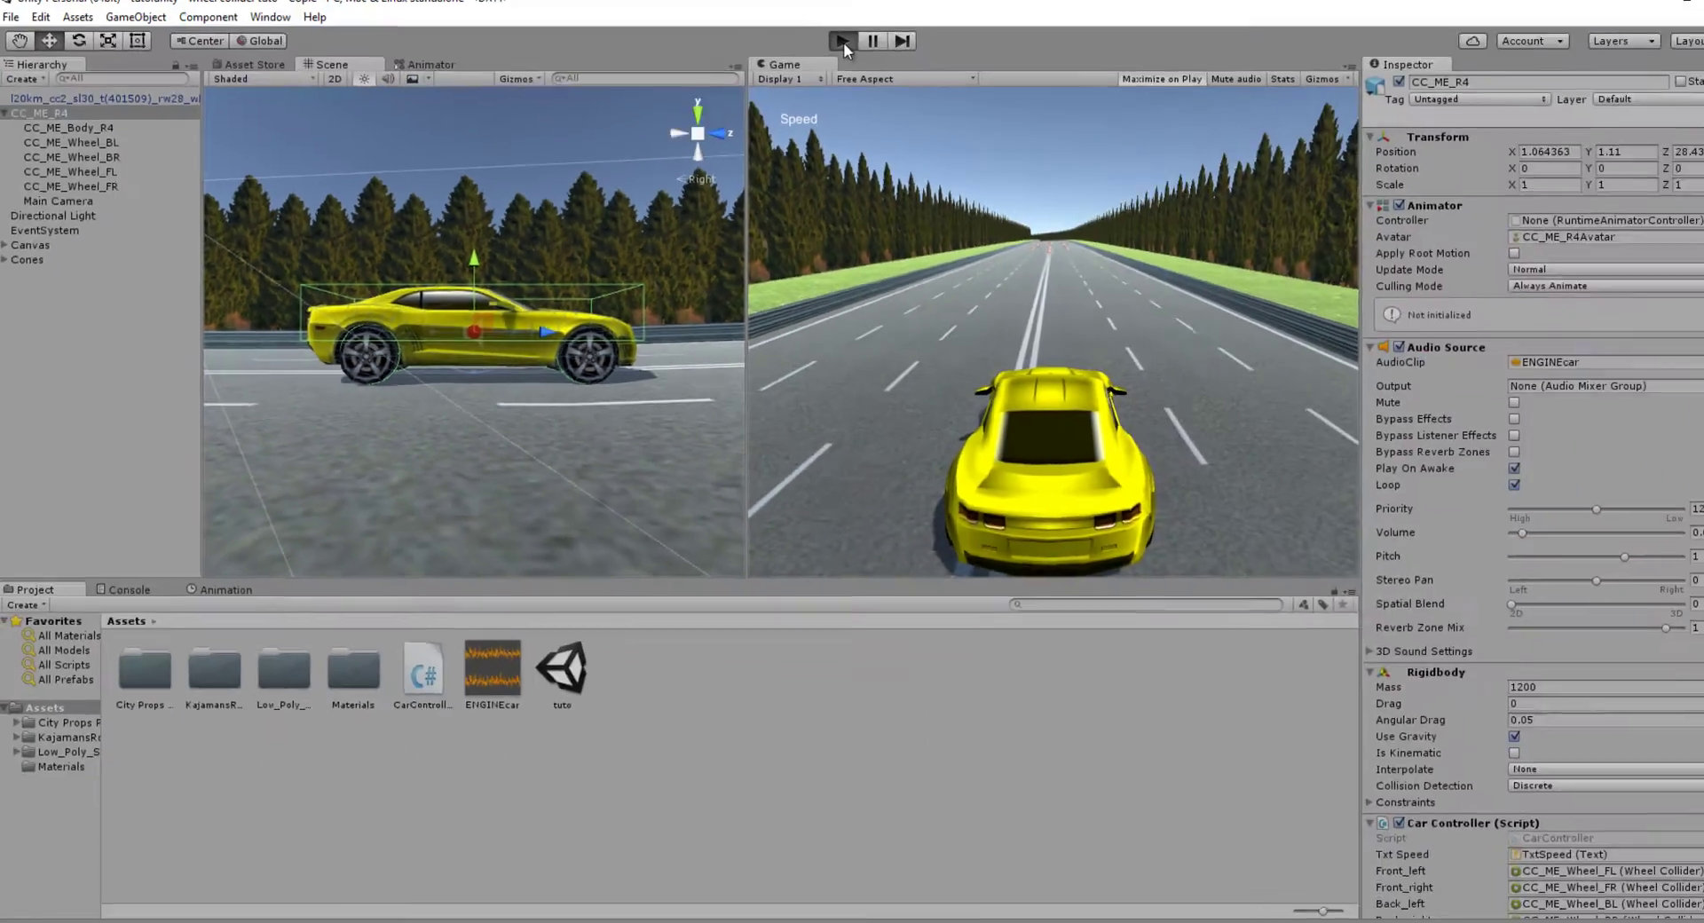
Step: Save the CarController.cs change and test-drive the car, which stays upright reaching 107
{"action": "left_click", "coordinate": [821, 52]}
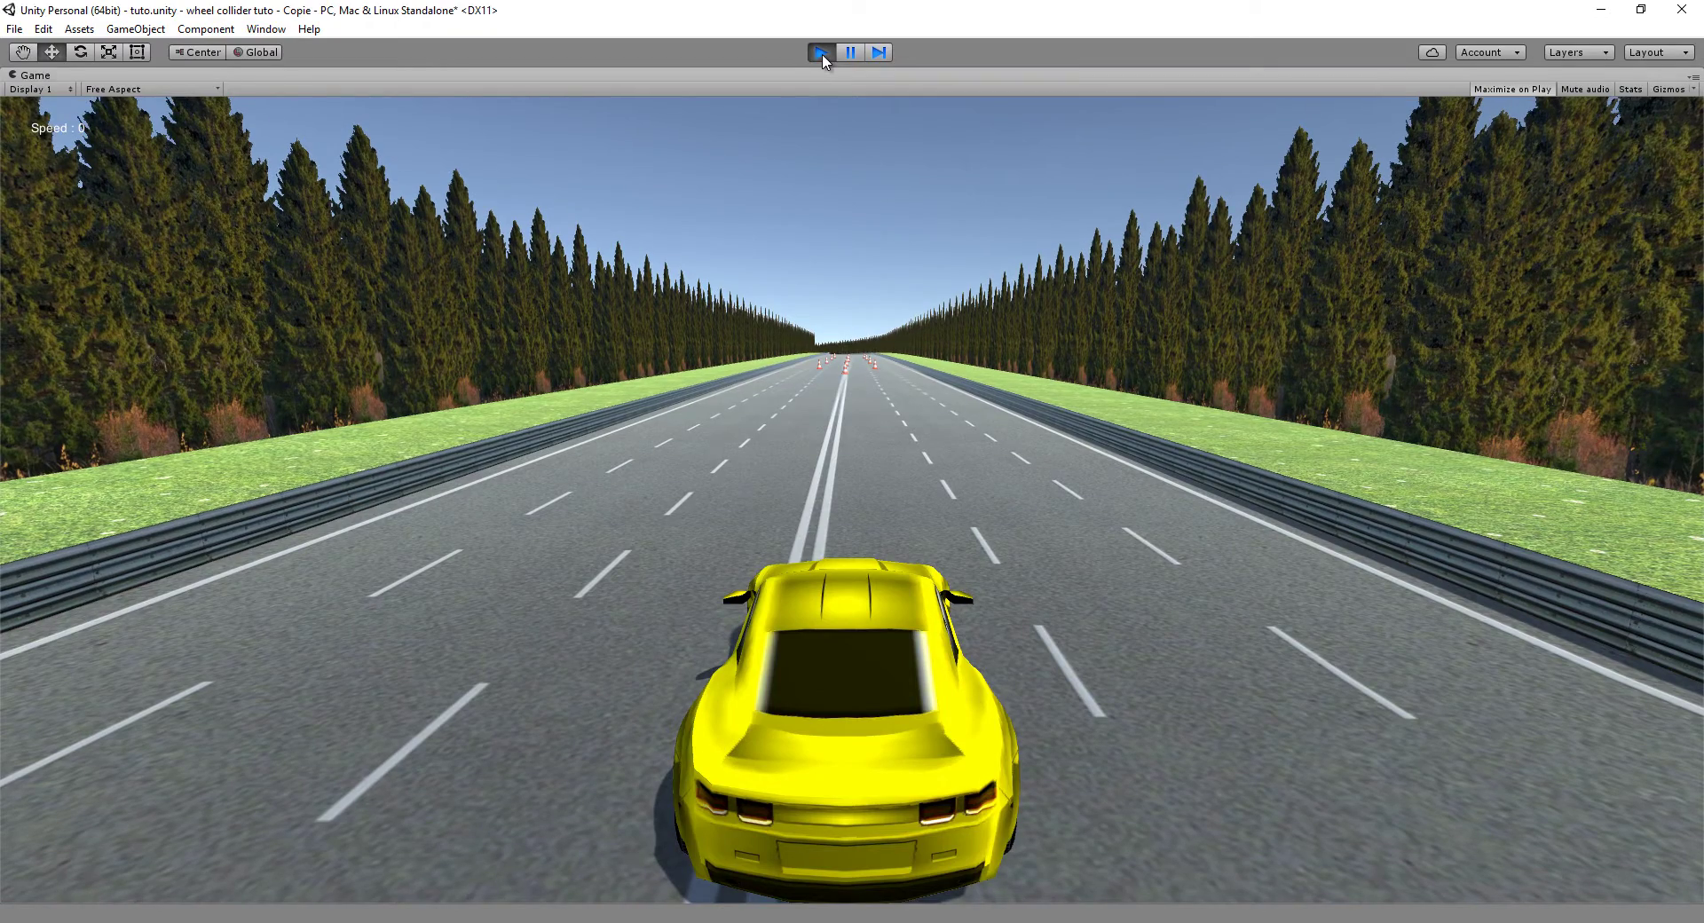
{"action": "left_click", "coordinate": [821, 52]}
{"action": "key", "text": "alt+Tab"}
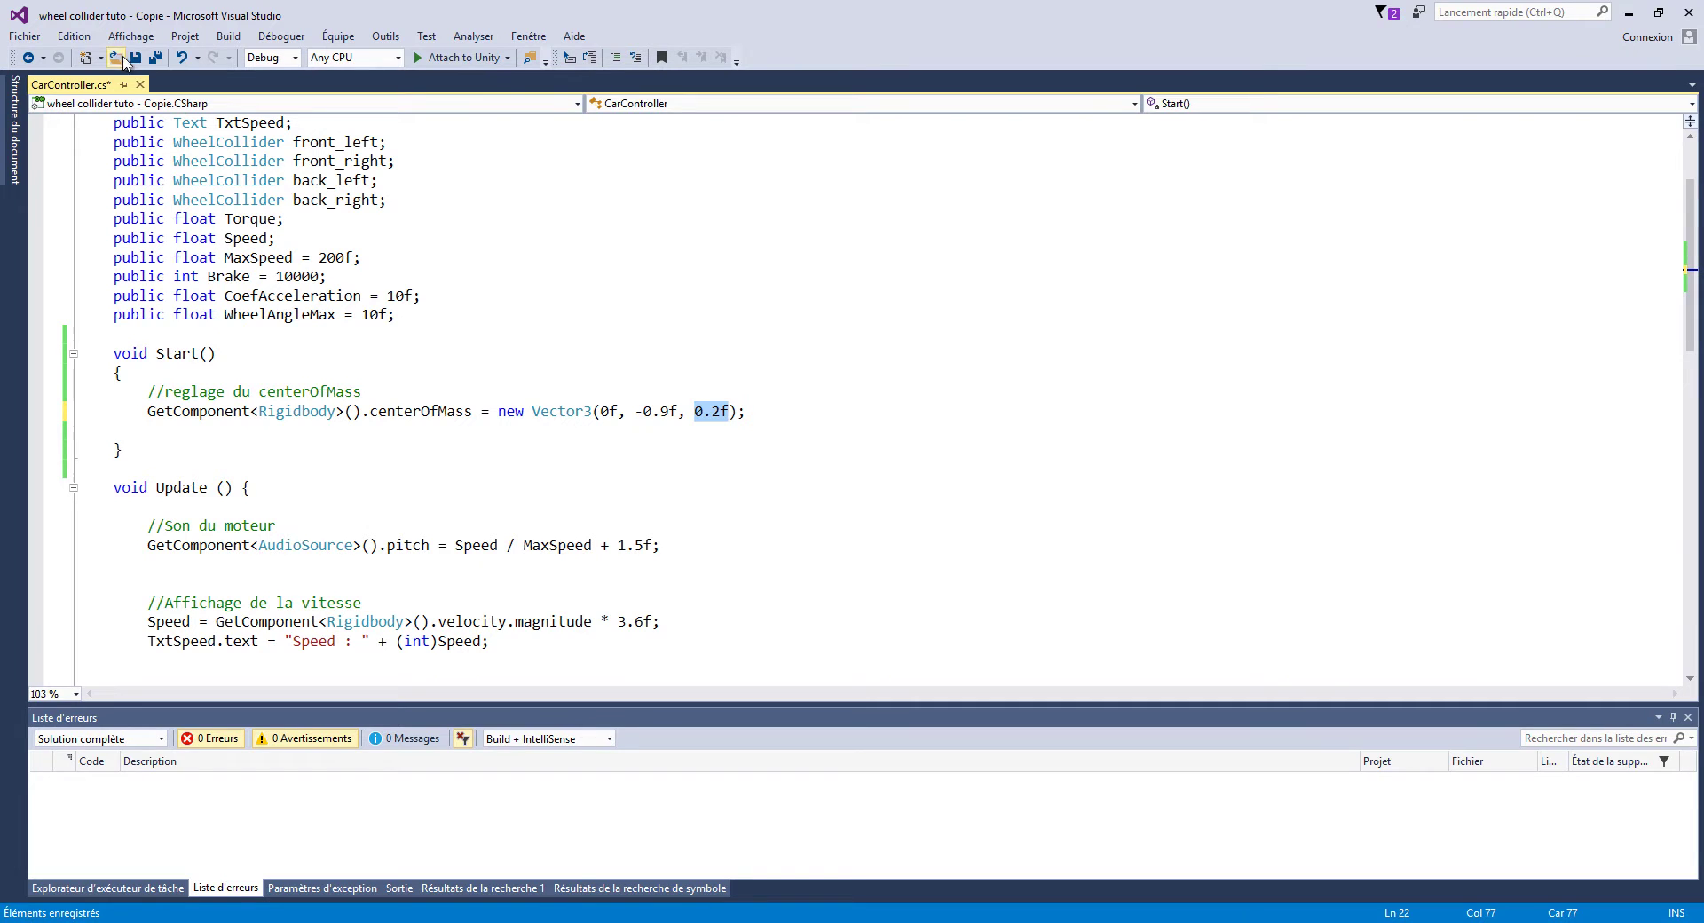
{"action": "left_click", "coordinate": [1628, 12]}
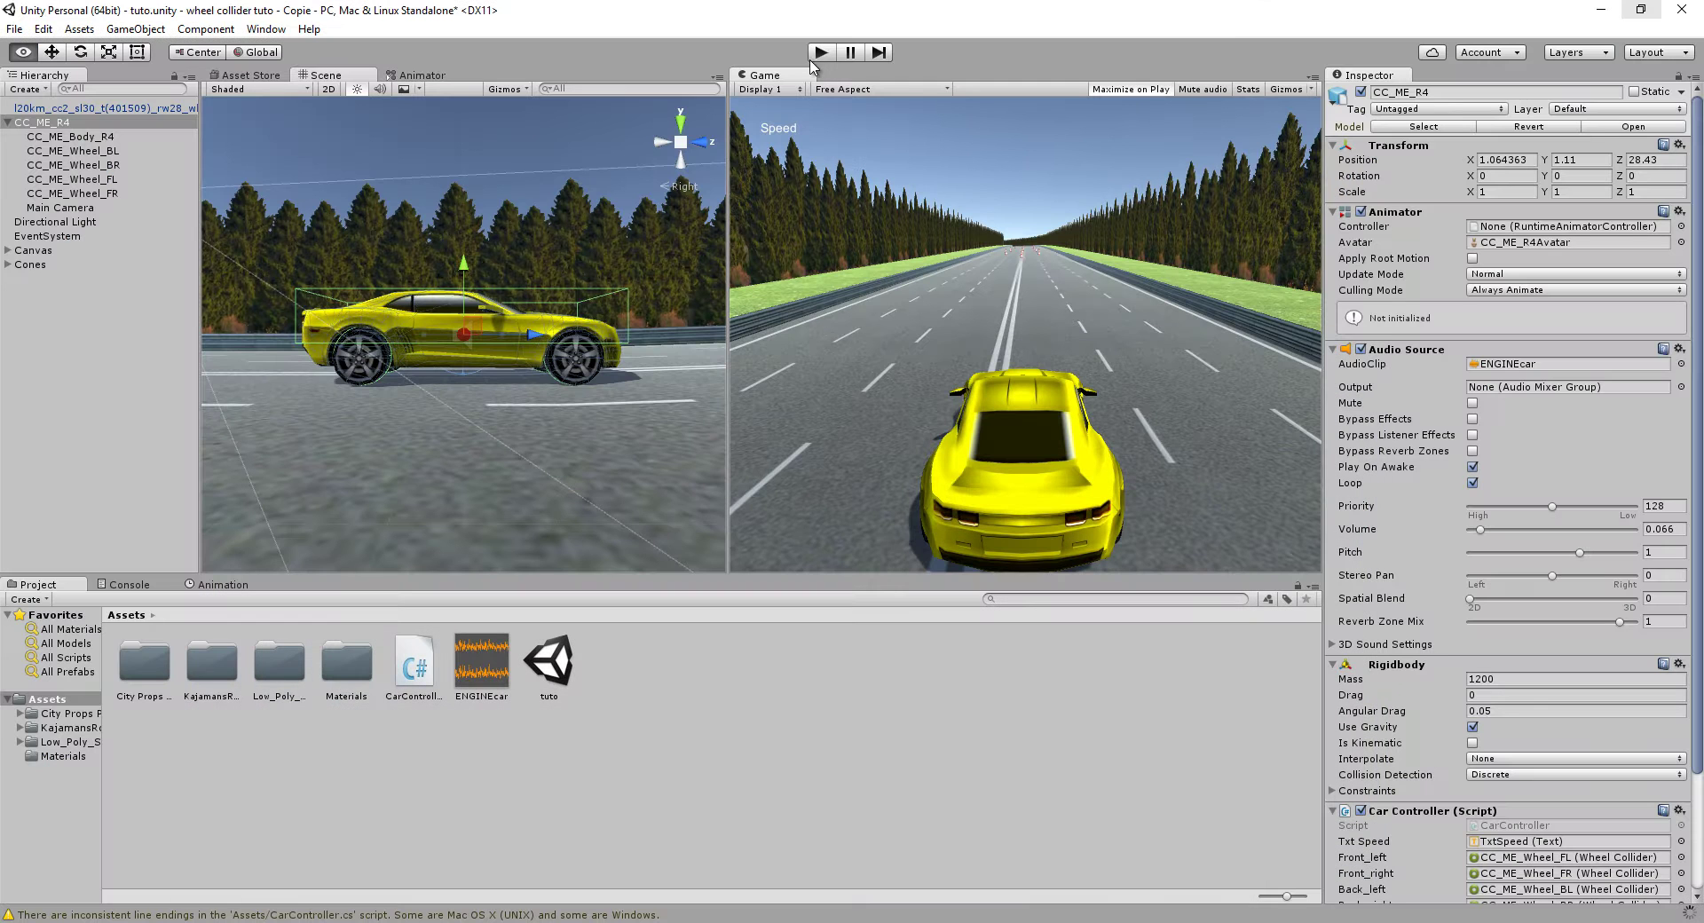
{"action": "left_click", "coordinate": [817, 58]}
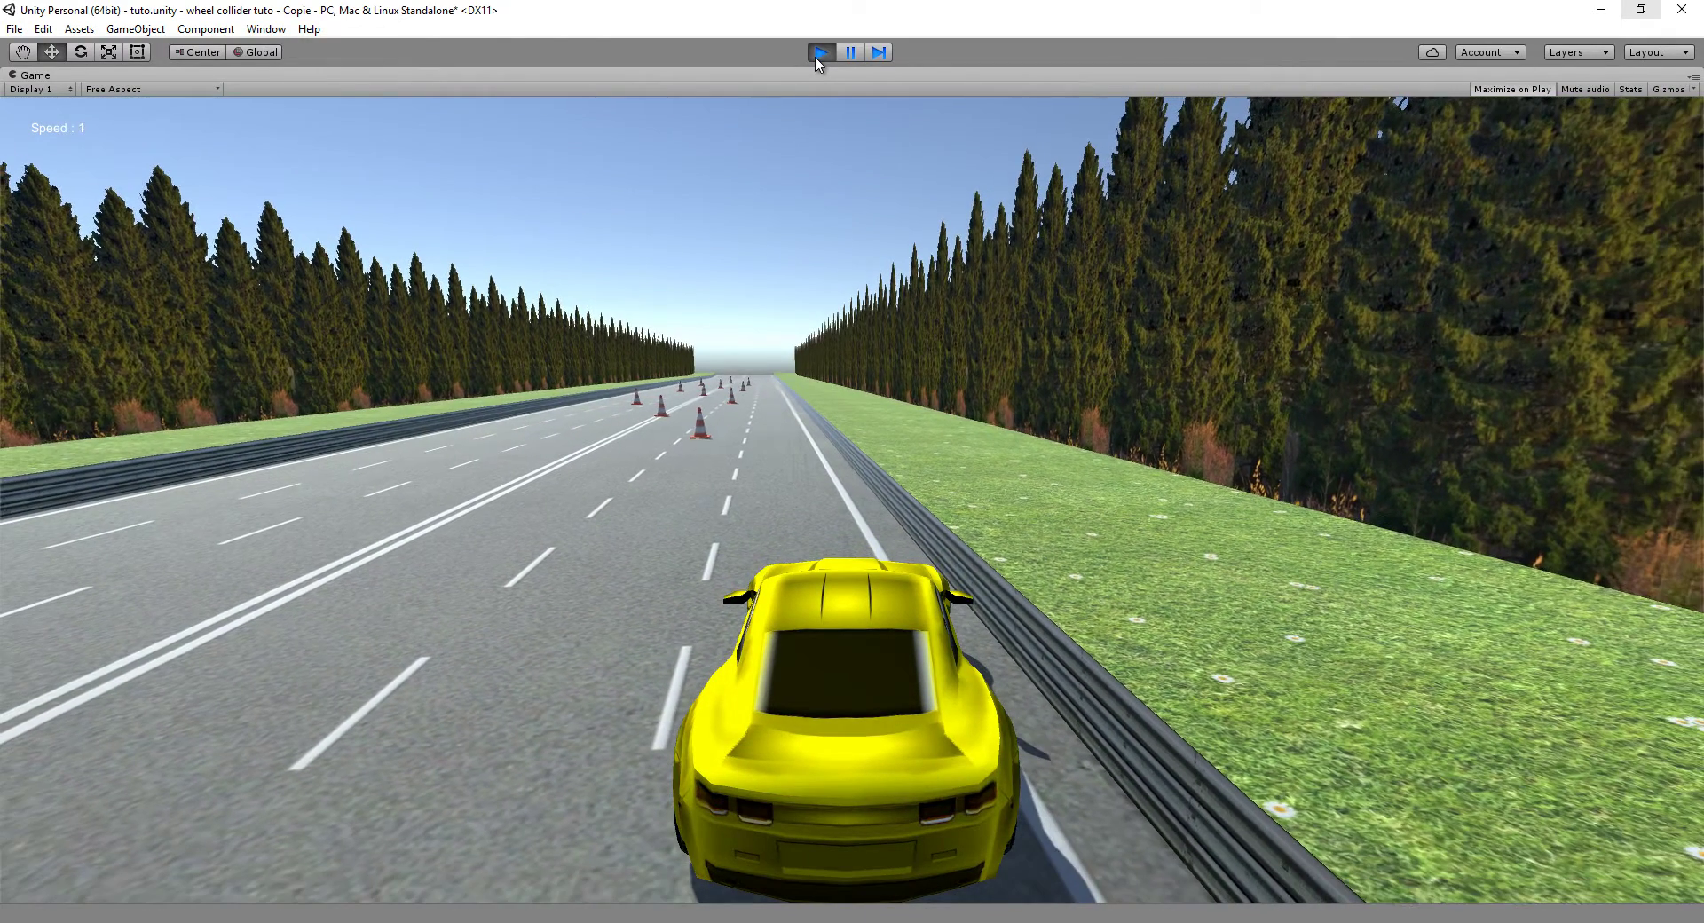
Step: Stop Play, check the Car Controller's Wheel Angle Max of 10, and select CC_ME_Wheel_BL
{"action": "left_click", "coordinate": [817, 55]}
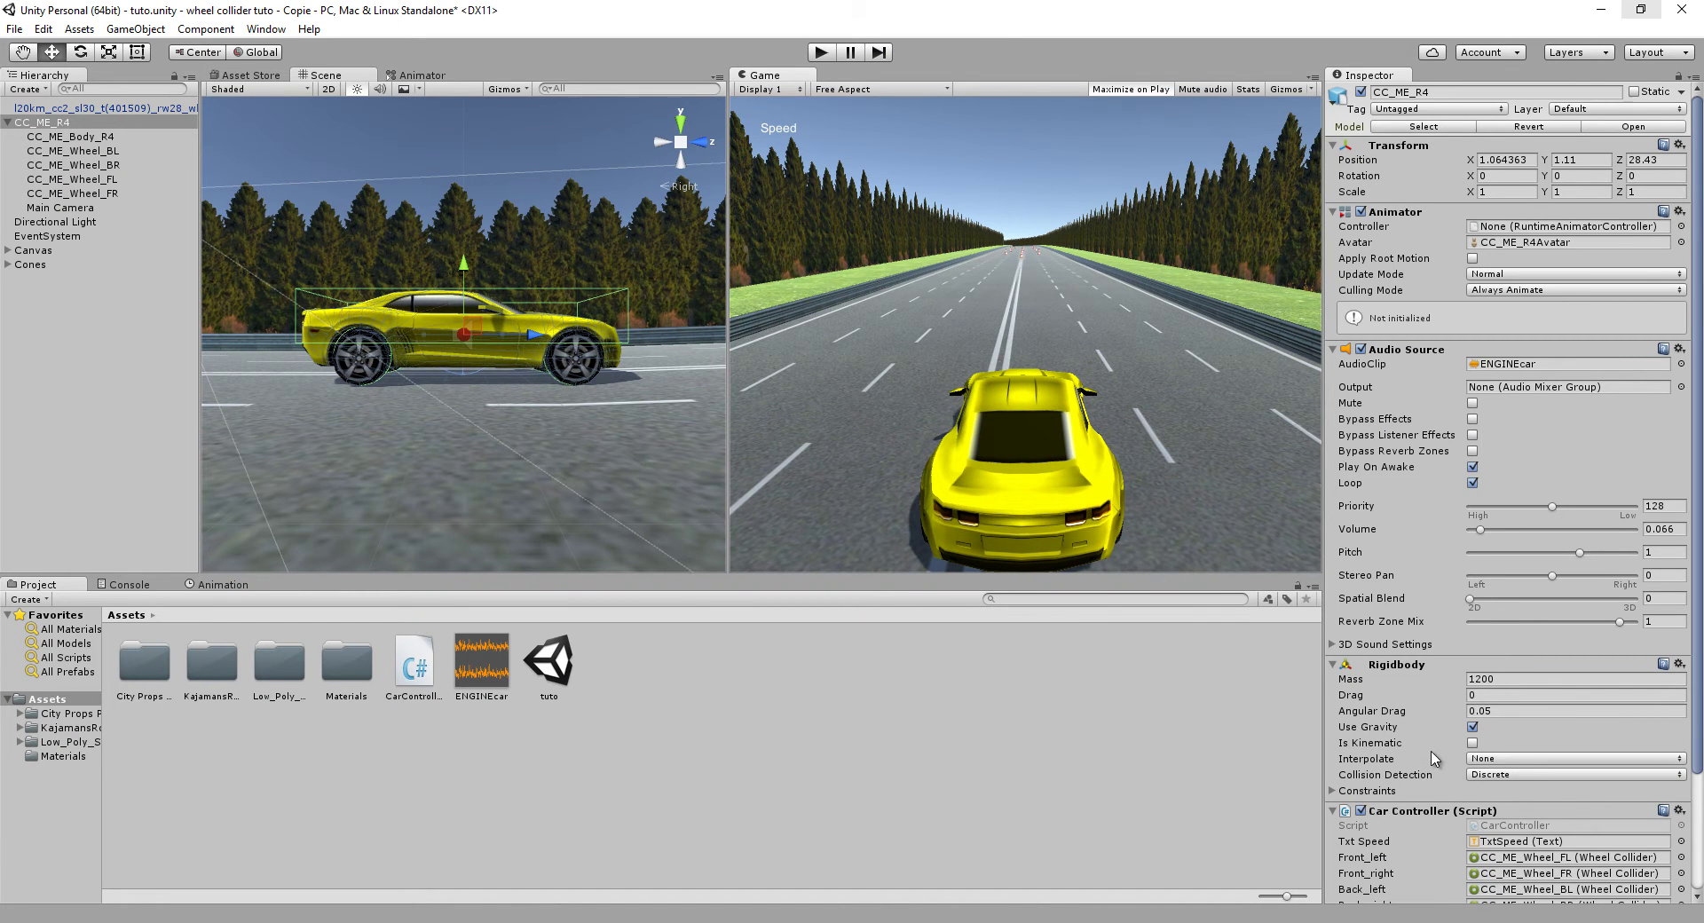
{"action": "scroll", "coordinate": [1436, 754], "scroll_direction": "down", "scroll_amount": 3}
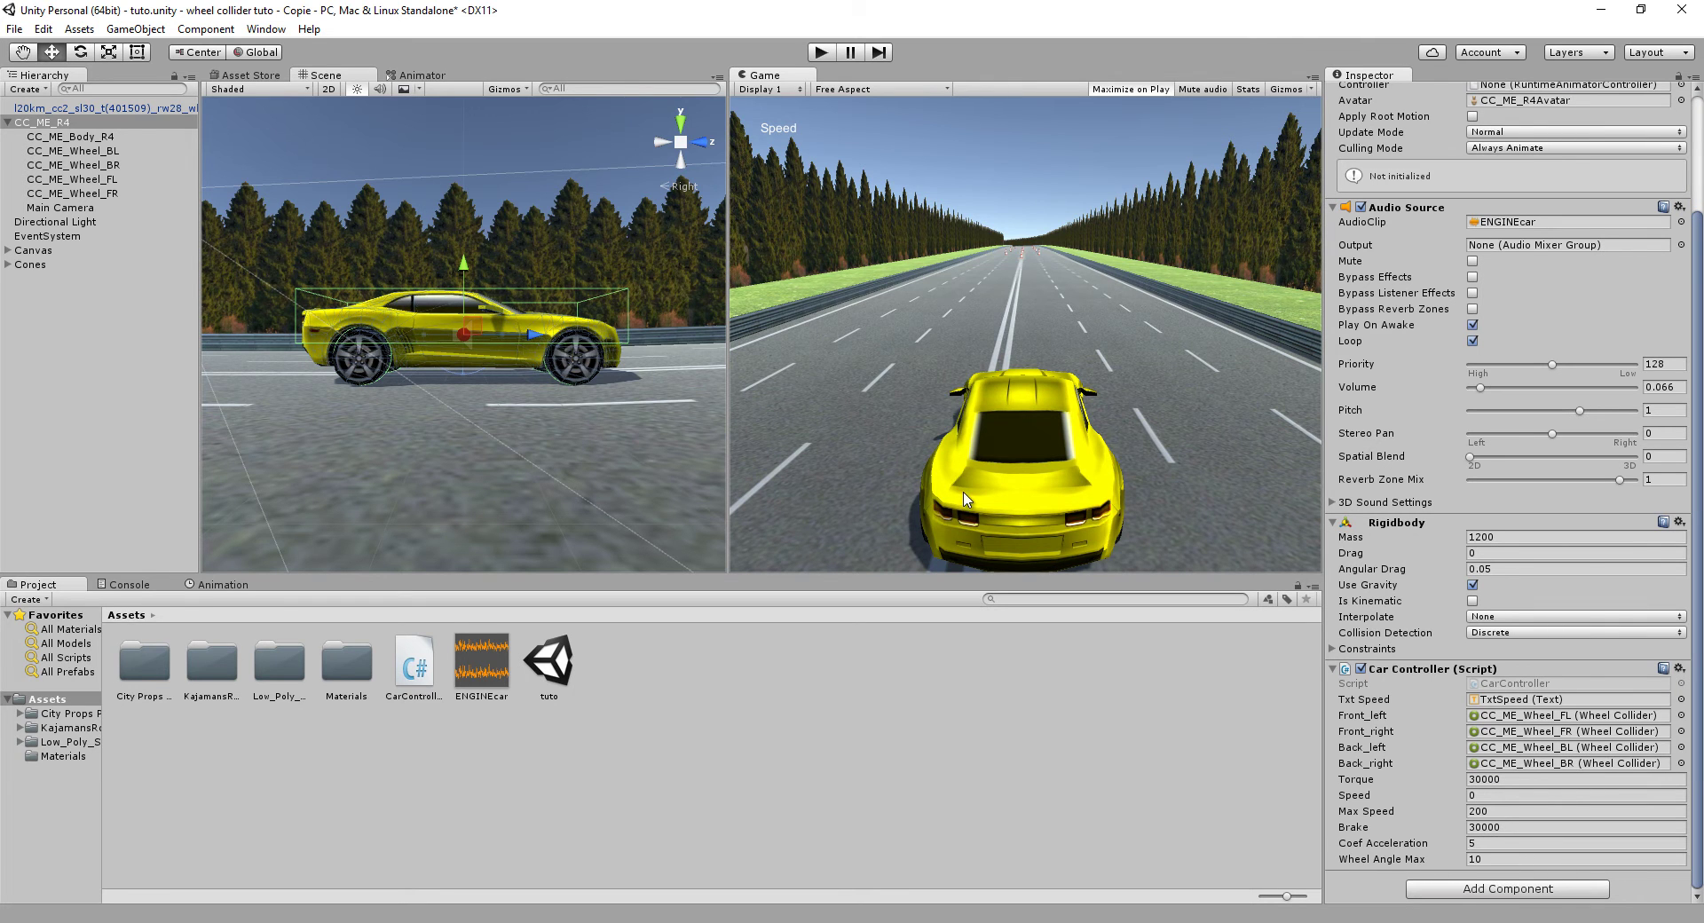
{"action": "left_click", "coordinate": [1484, 859]}
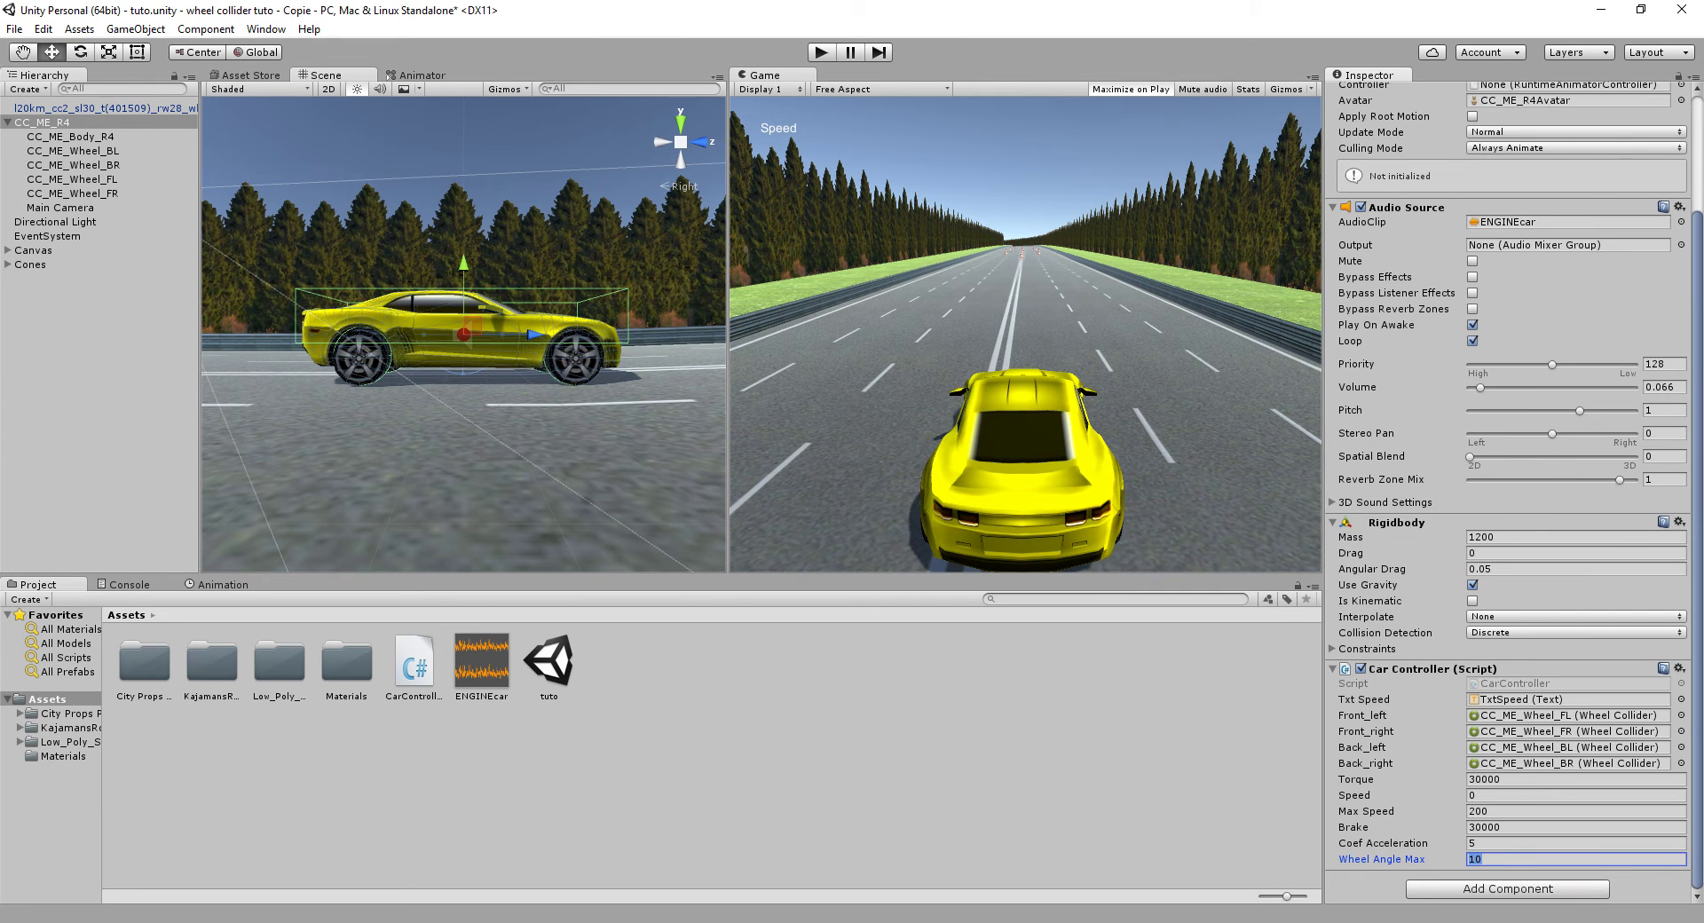
{"action": "left_click", "coordinate": [73, 151]}
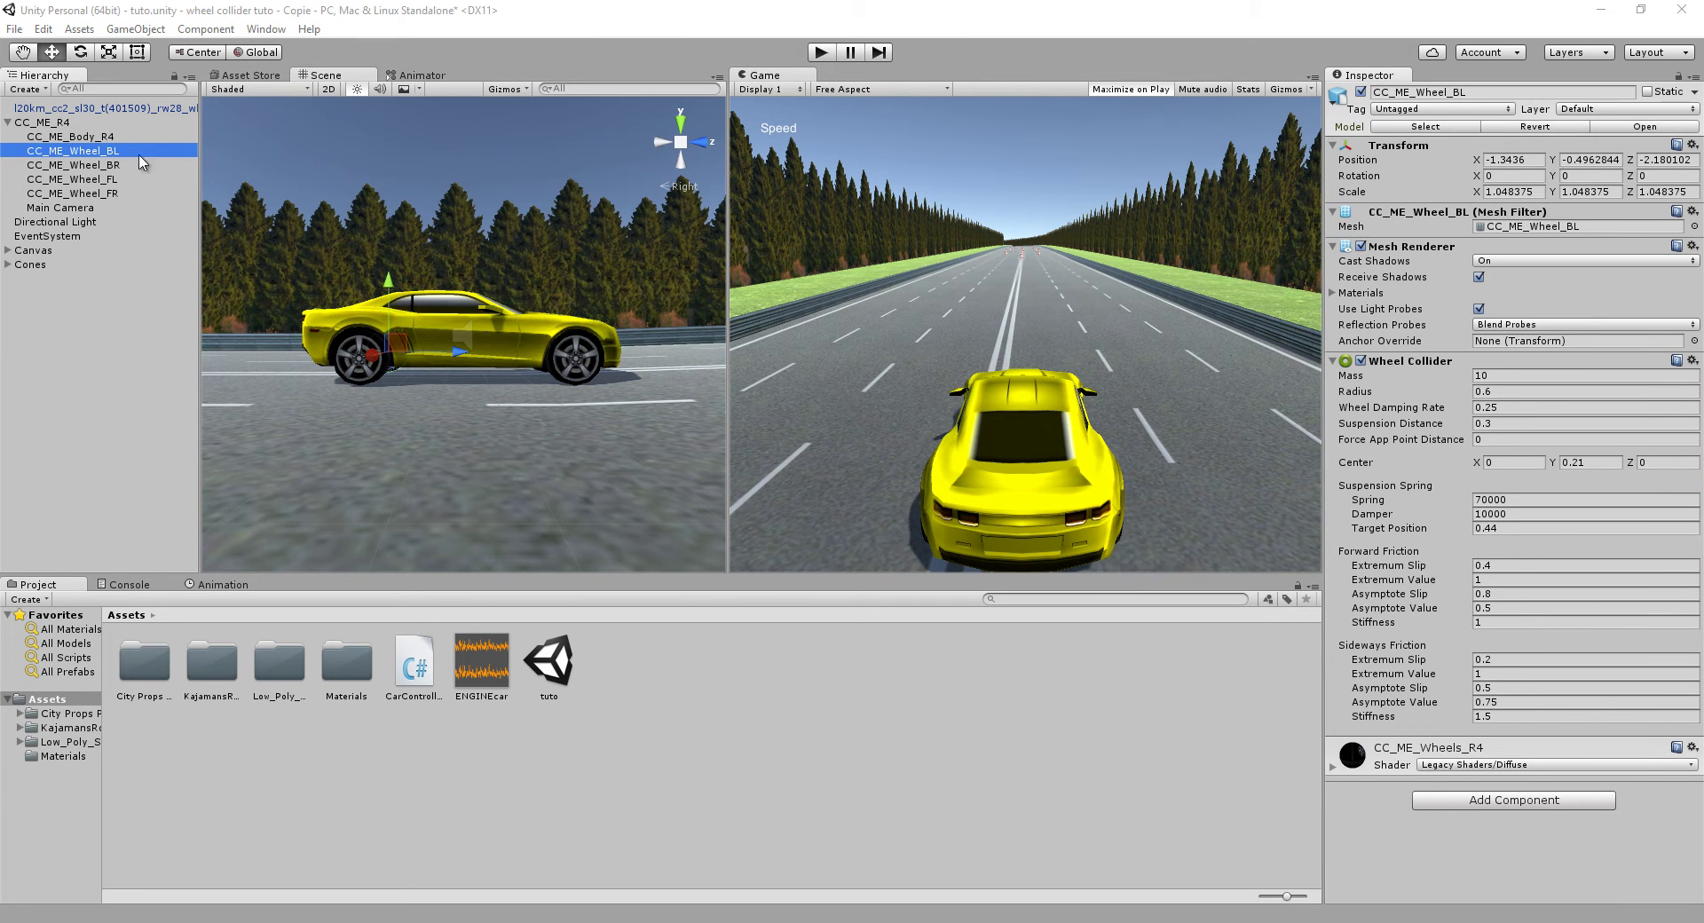
Step: Set the four wheels' Damper to 500 and raise CC_ME_R4 to Y 2.68
{"action": "left_click", "coordinate": [120, 194], "text": "shift"}
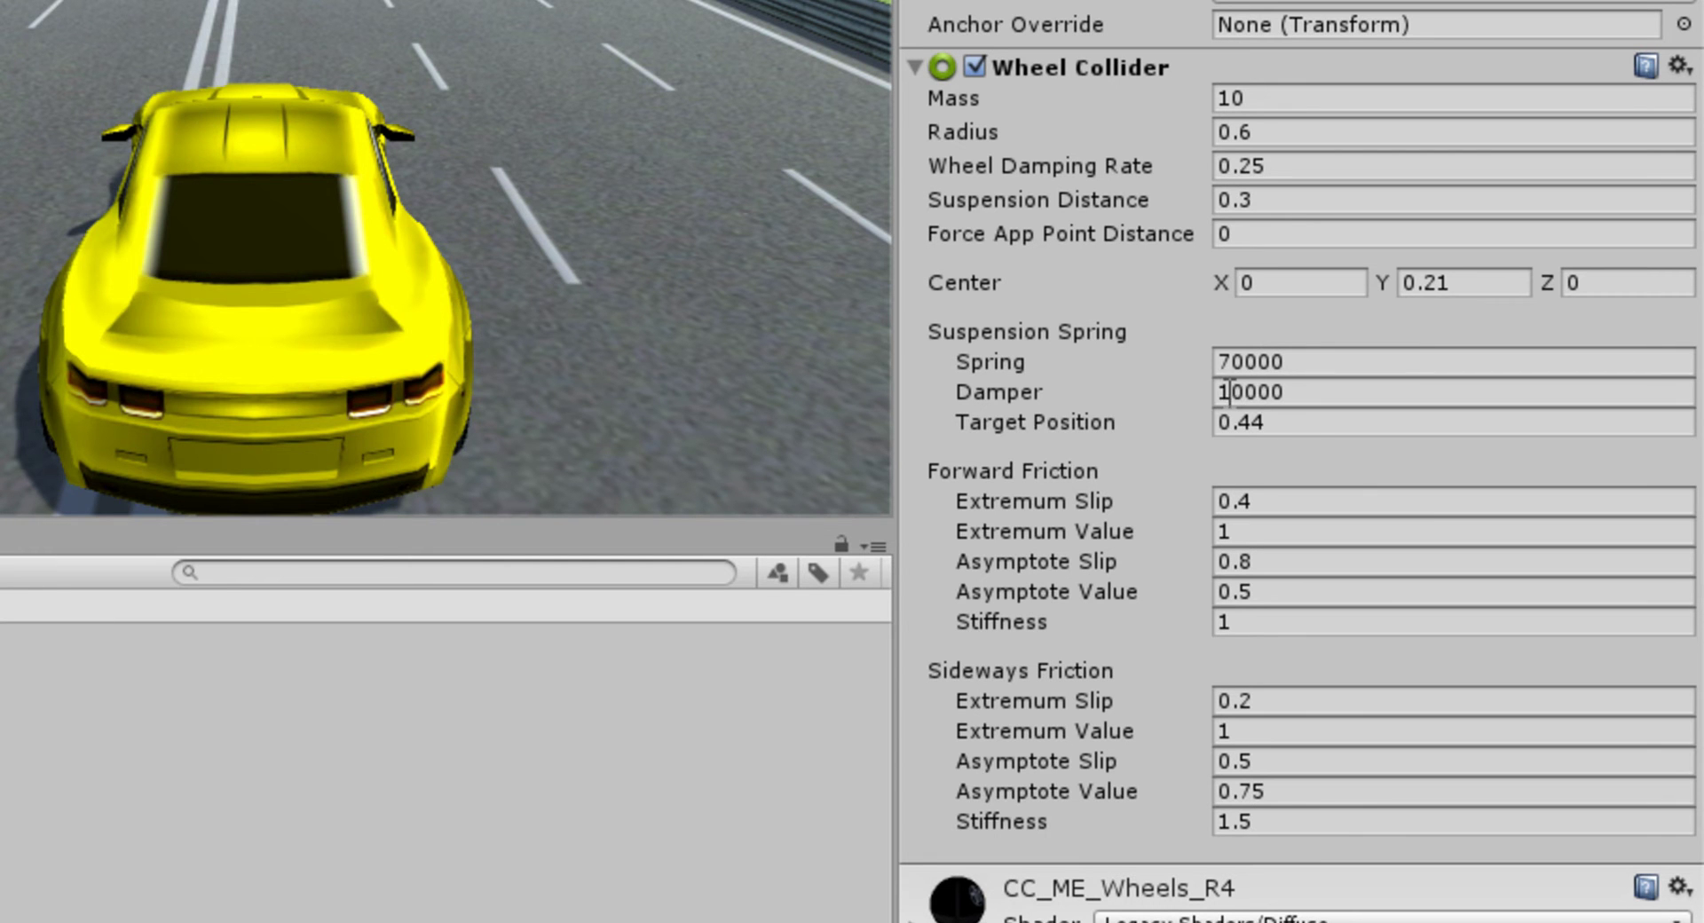
{"action": "left_click", "coordinate": [1313, 396]}
{"action": "type", "text": "5"}
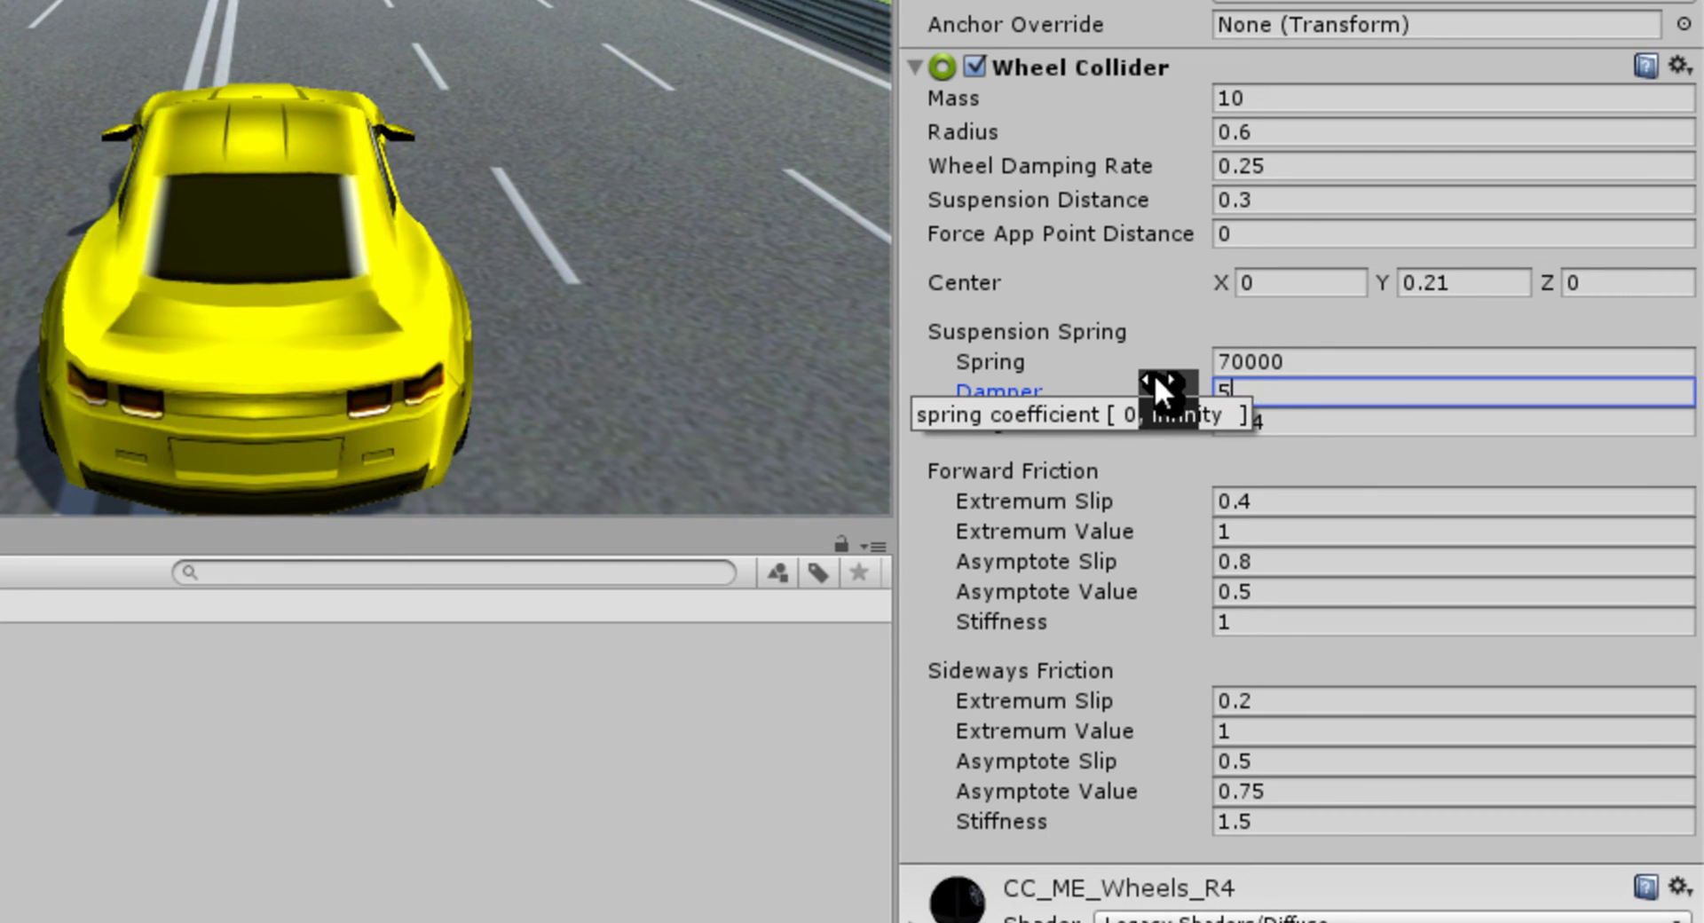
{"action": "type", "text": "00"}
{"action": "left_click", "coordinate": [55, 126]}
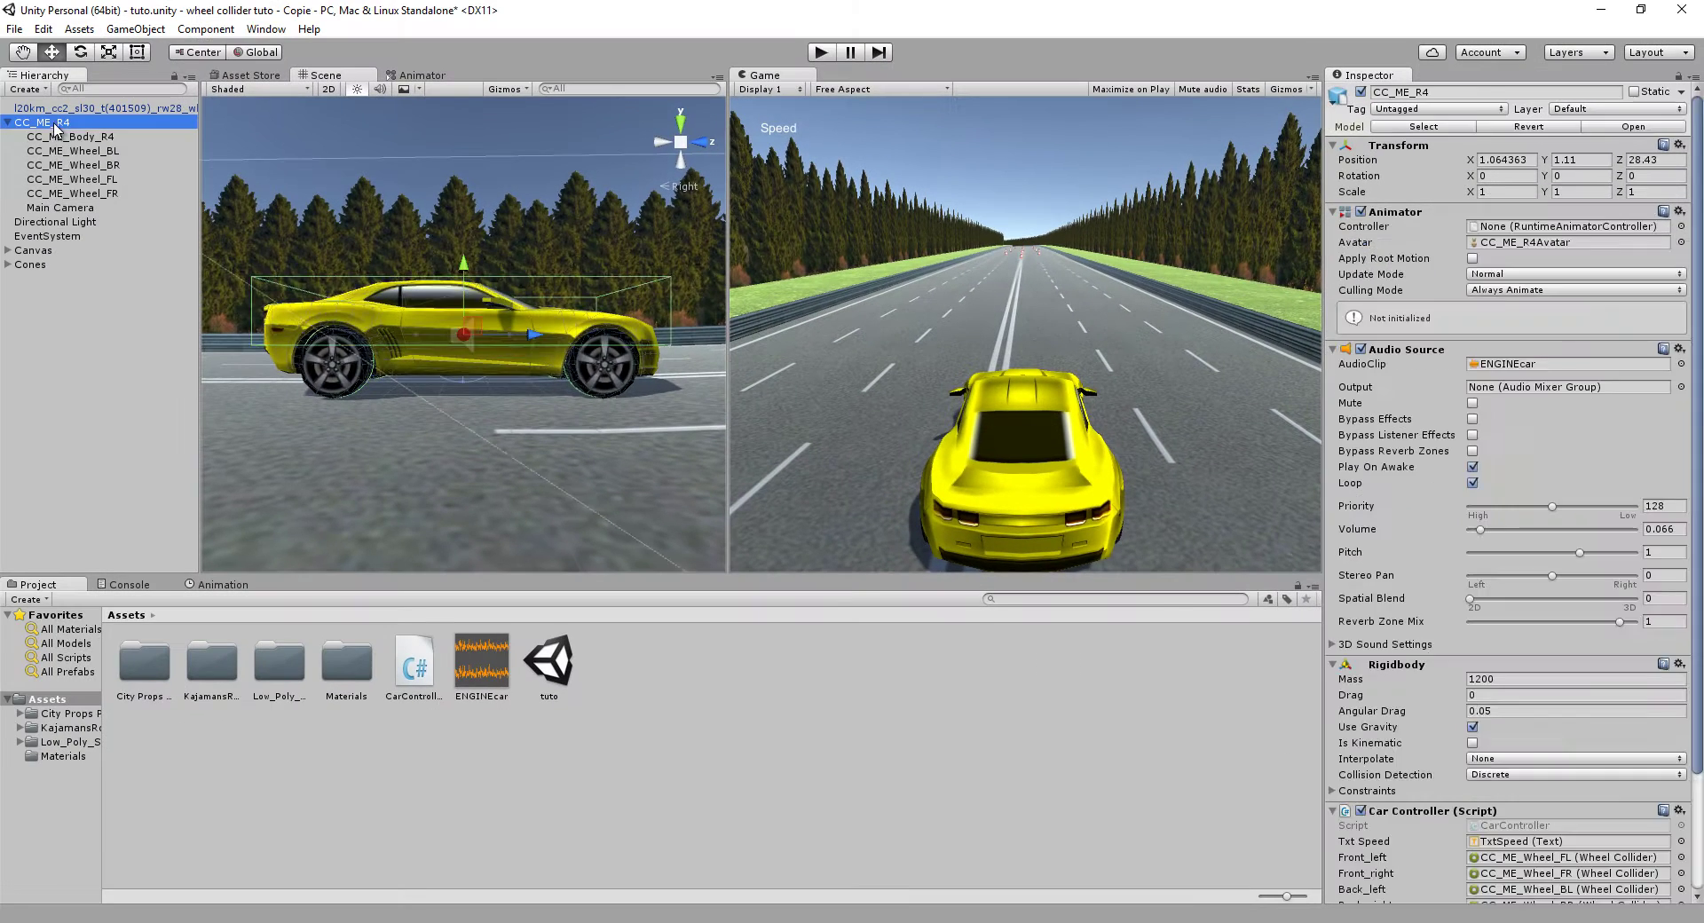
{"action": "left_click_drag", "start_coordinate": [463, 264], "coordinate": [463, 190]}
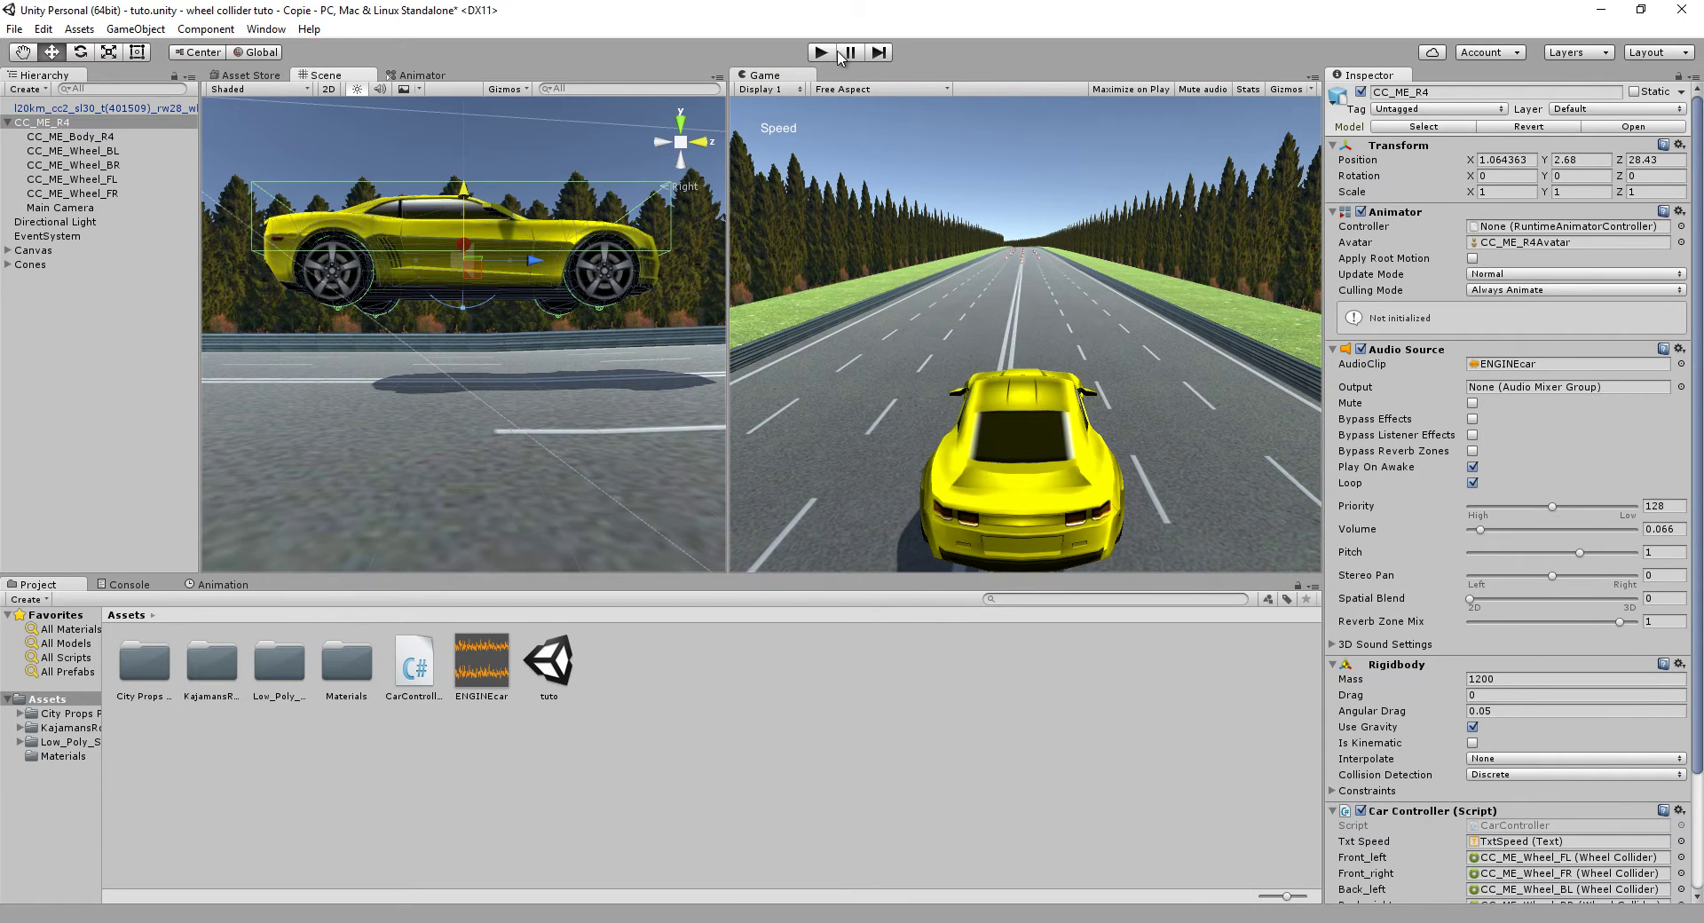
Step: Test-drive the raised car, which reaches 131 while staying upright, then stop
{"action": "left_click", "coordinate": [823, 51]}
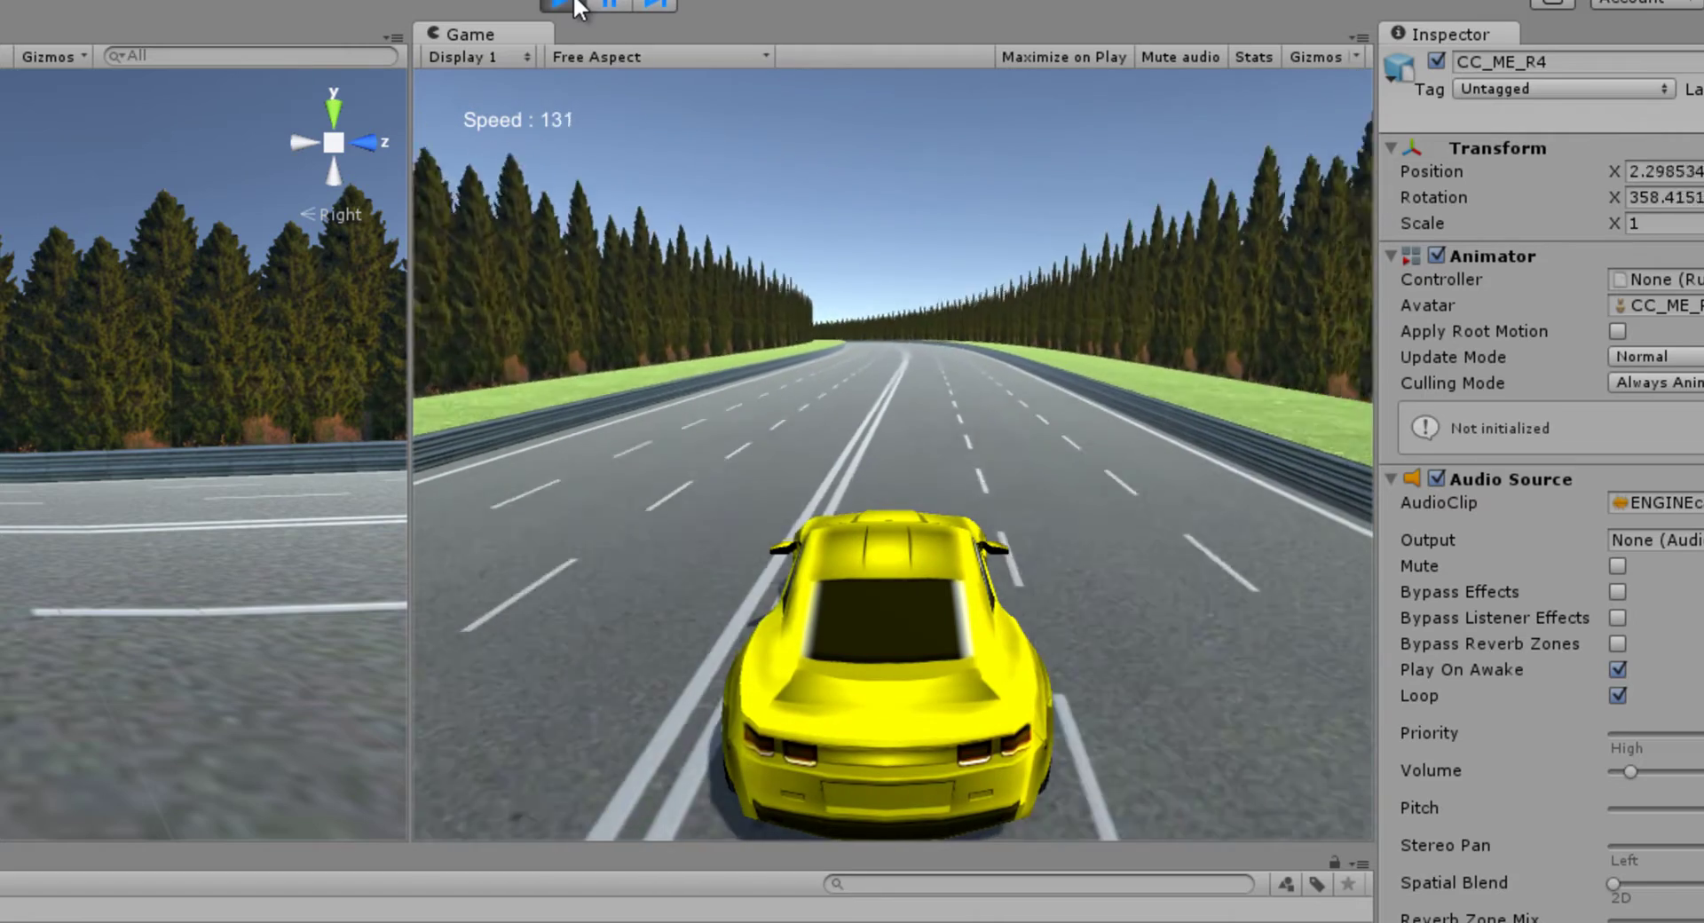
{"action": "left_click", "coordinate": [558, 5]}
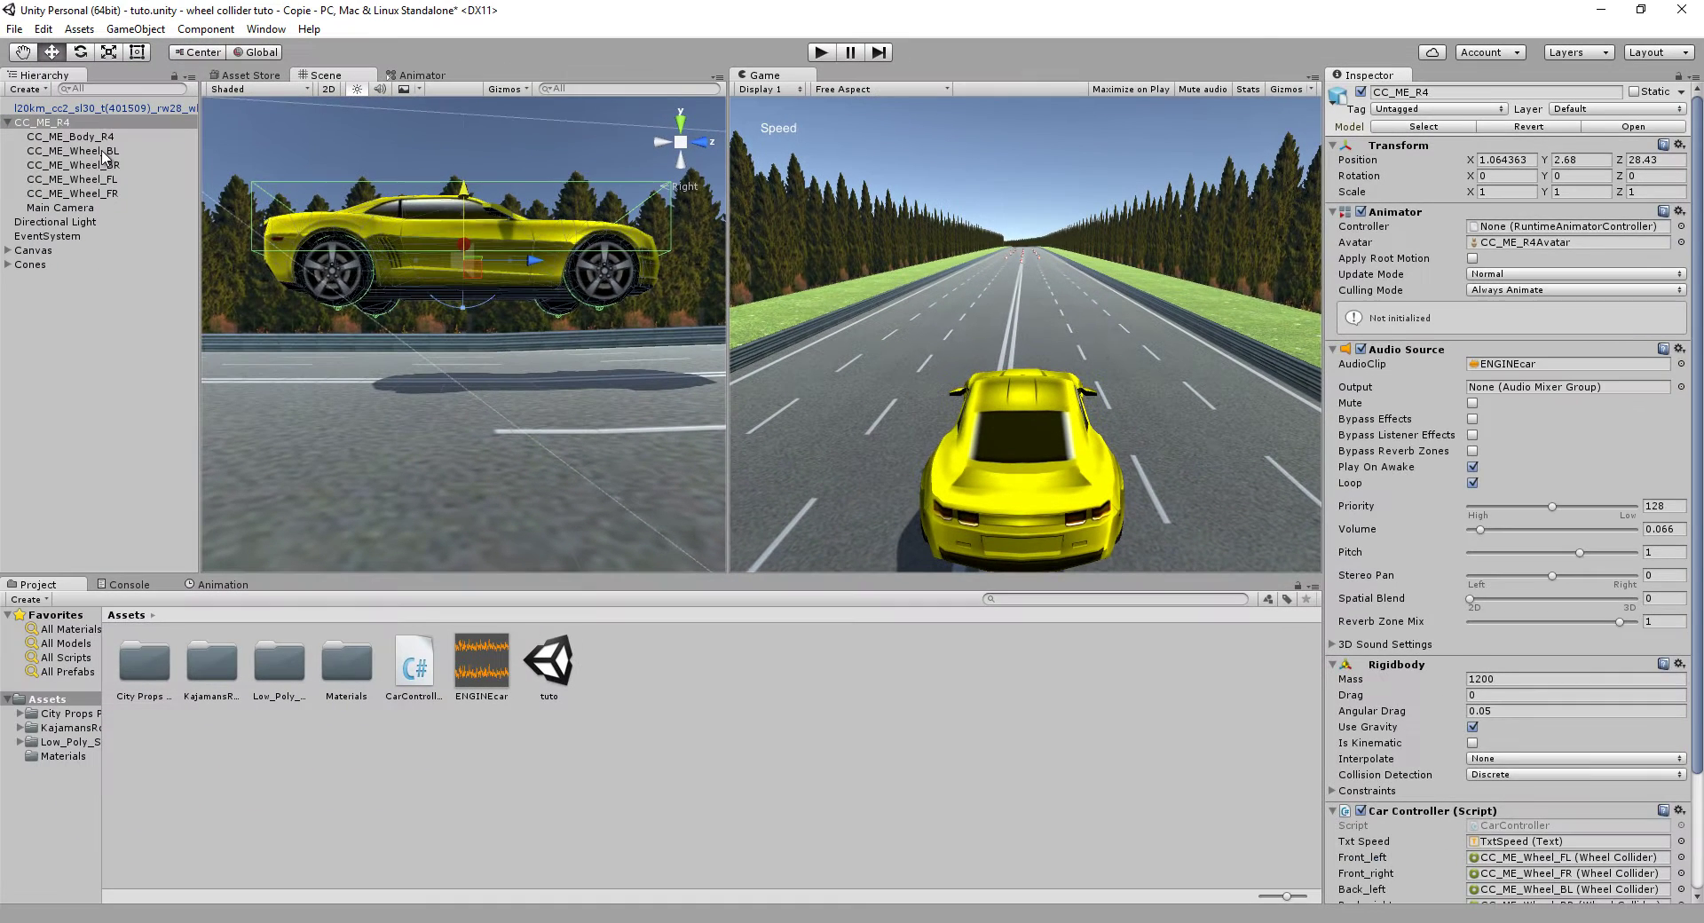
Step: Select CC_ME_Wheel_BL and add the front-right wheel to the selection
{"action": "left_click", "coordinate": [104, 152]}
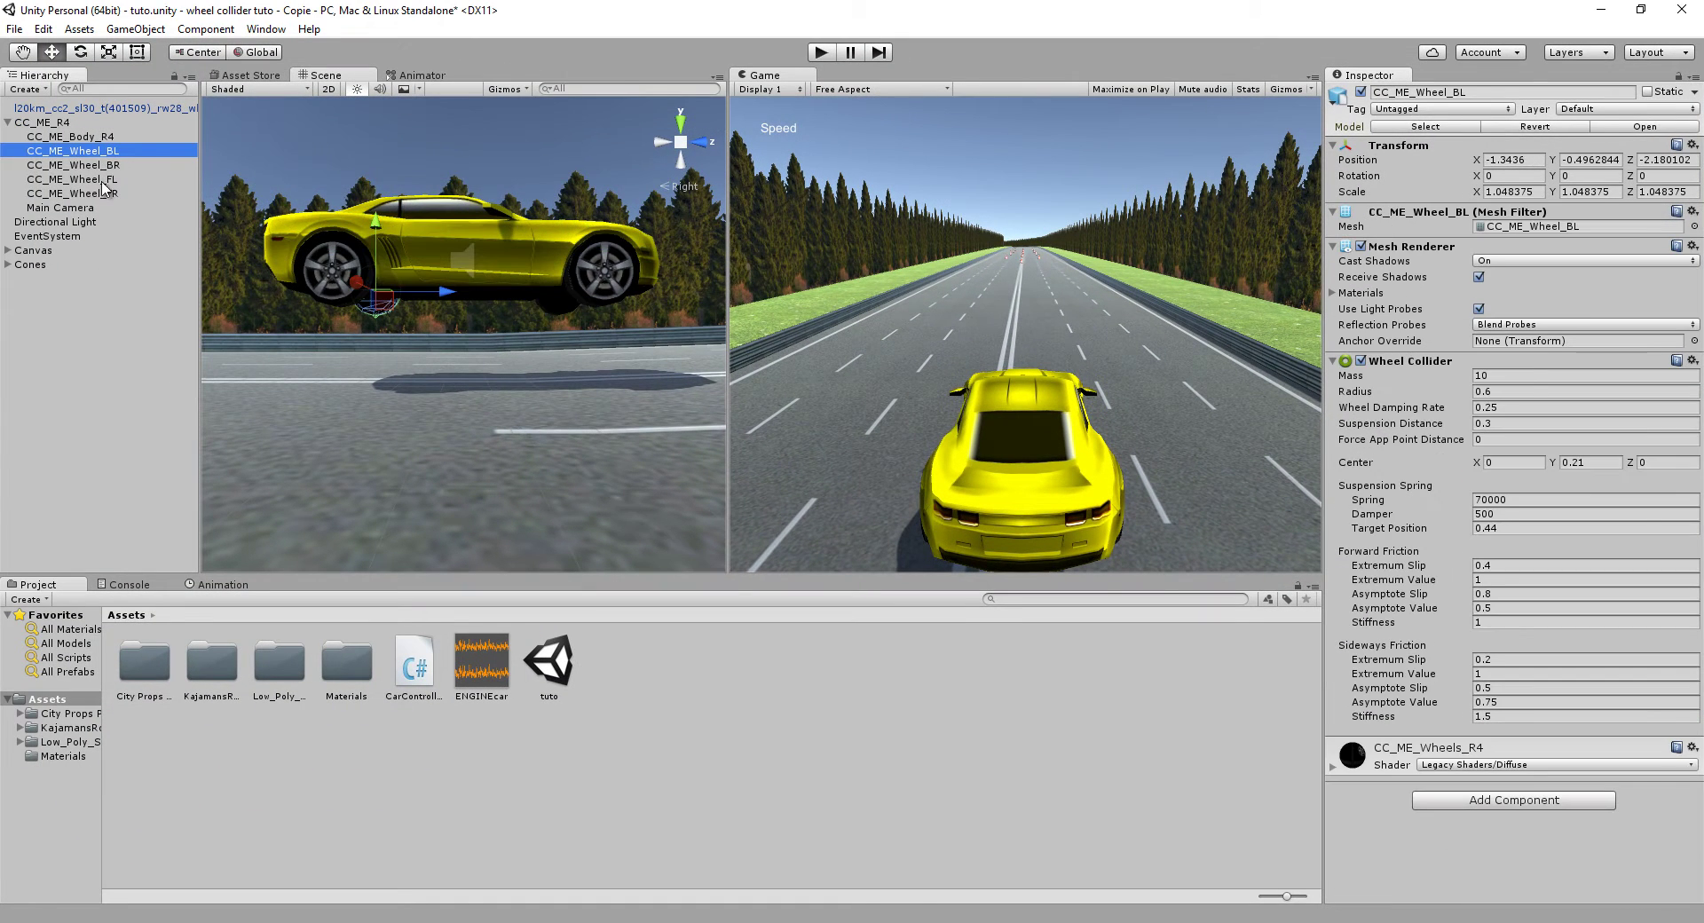
{"action": "left_click", "coordinate": [101, 193], "text": "ctrl"}
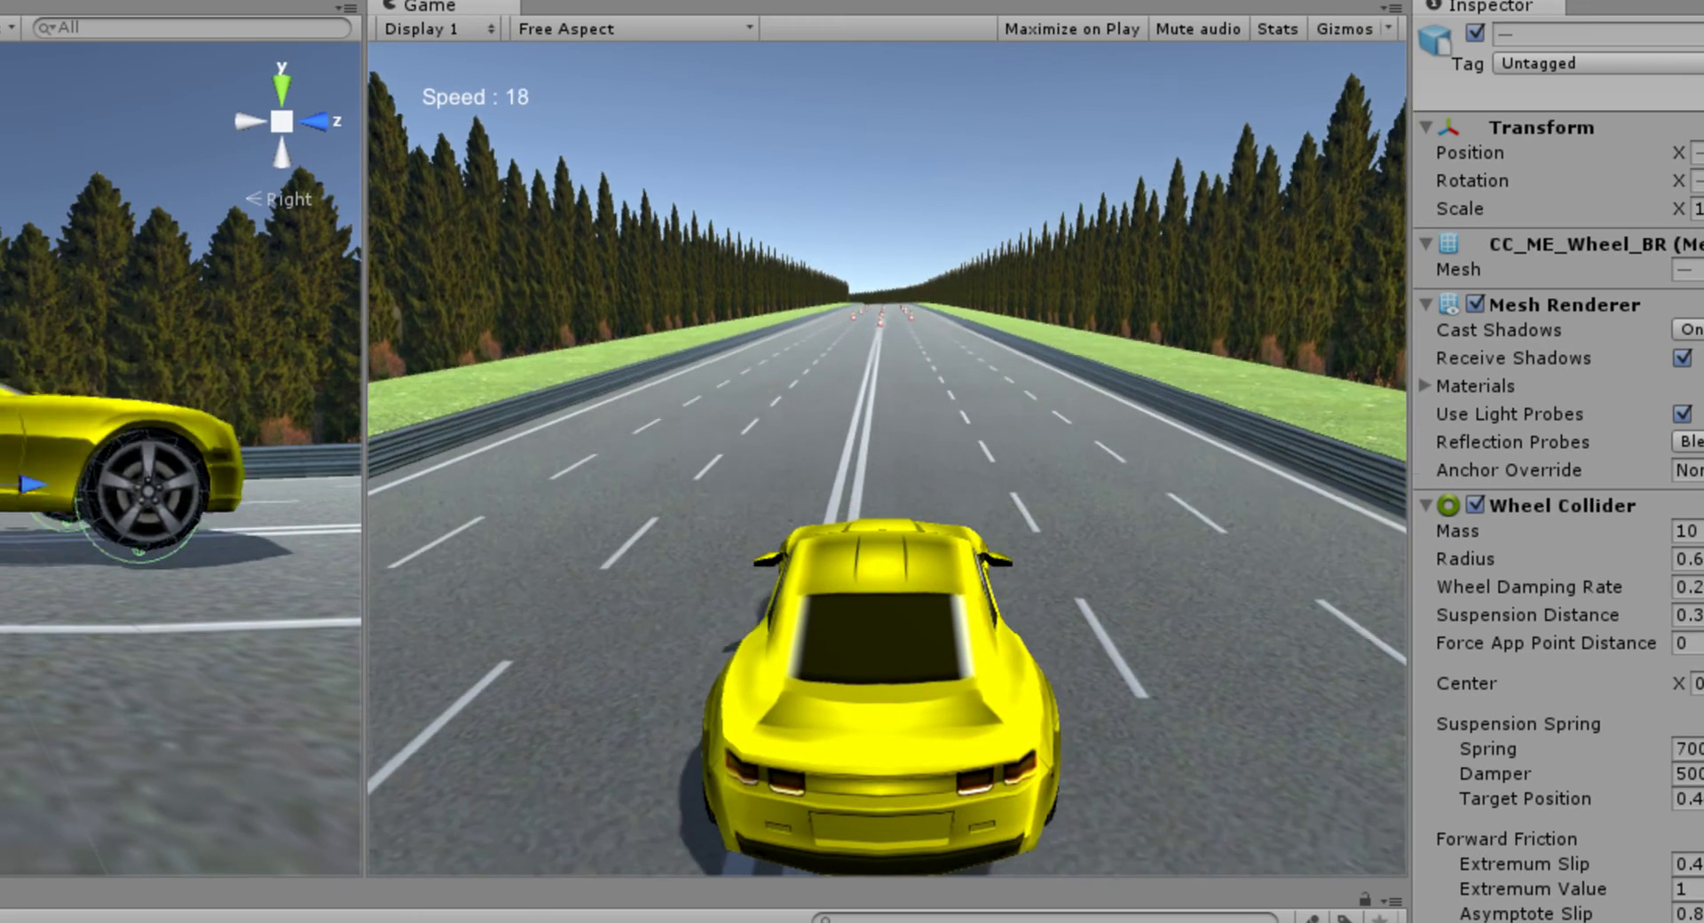
Step: Accelerate down the road past the cones, steering left and right until the car swerves toward the barrier
{"action": "key", "text": "Up"}
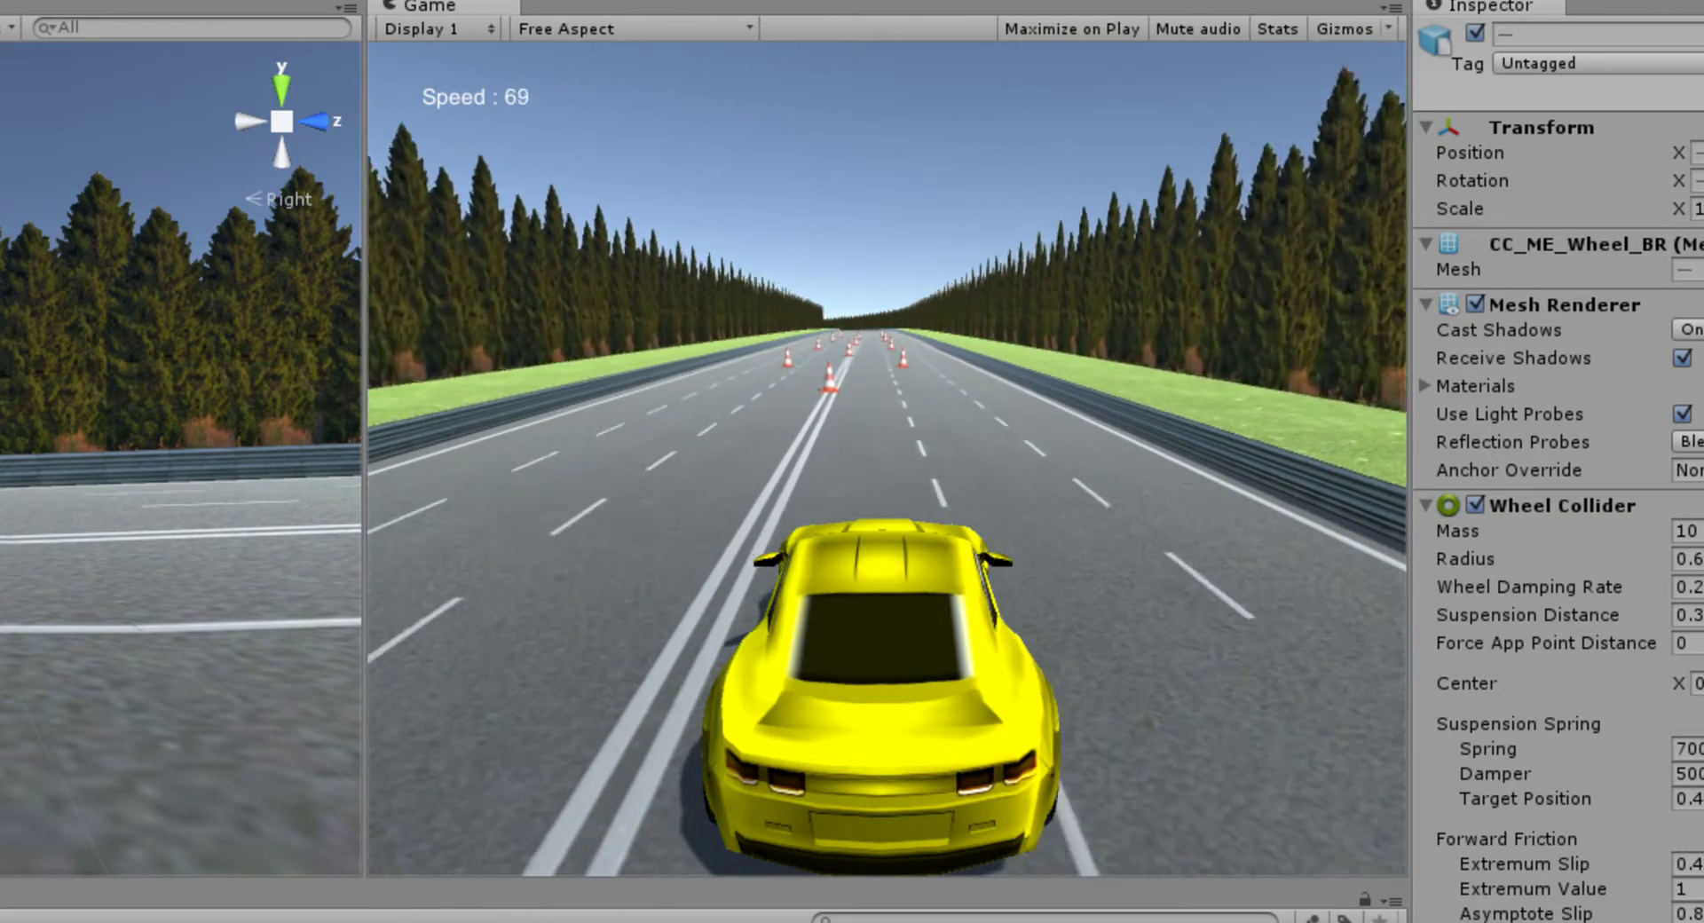
{"action": "key", "text": "Left"}
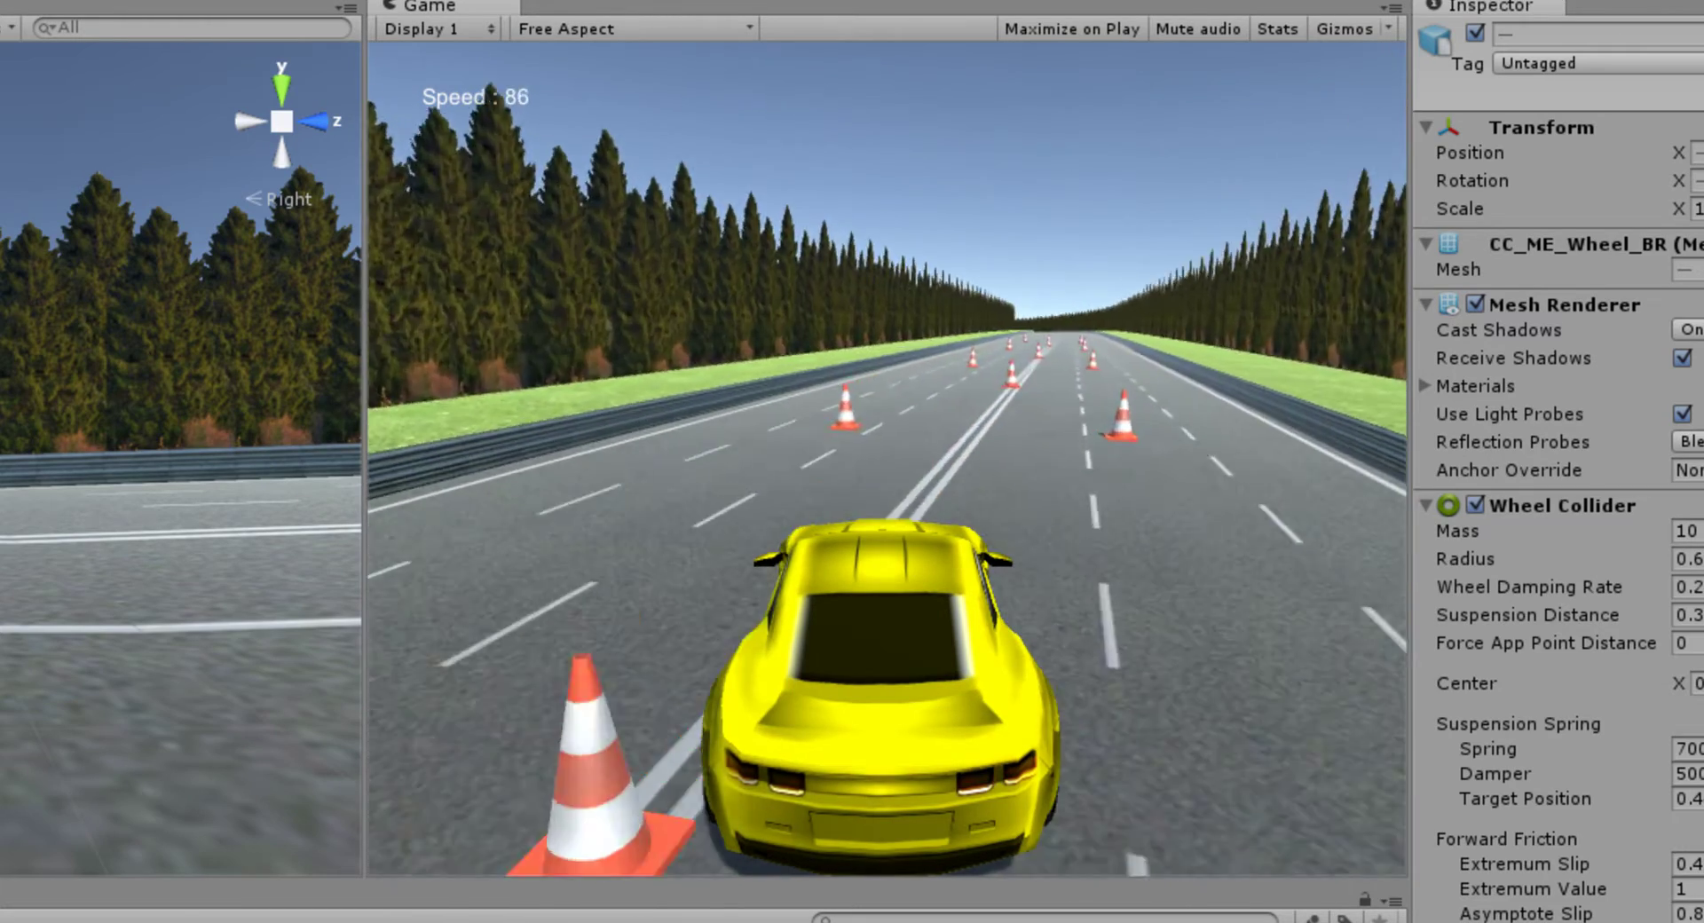
{"action": "key", "text": "Right"}
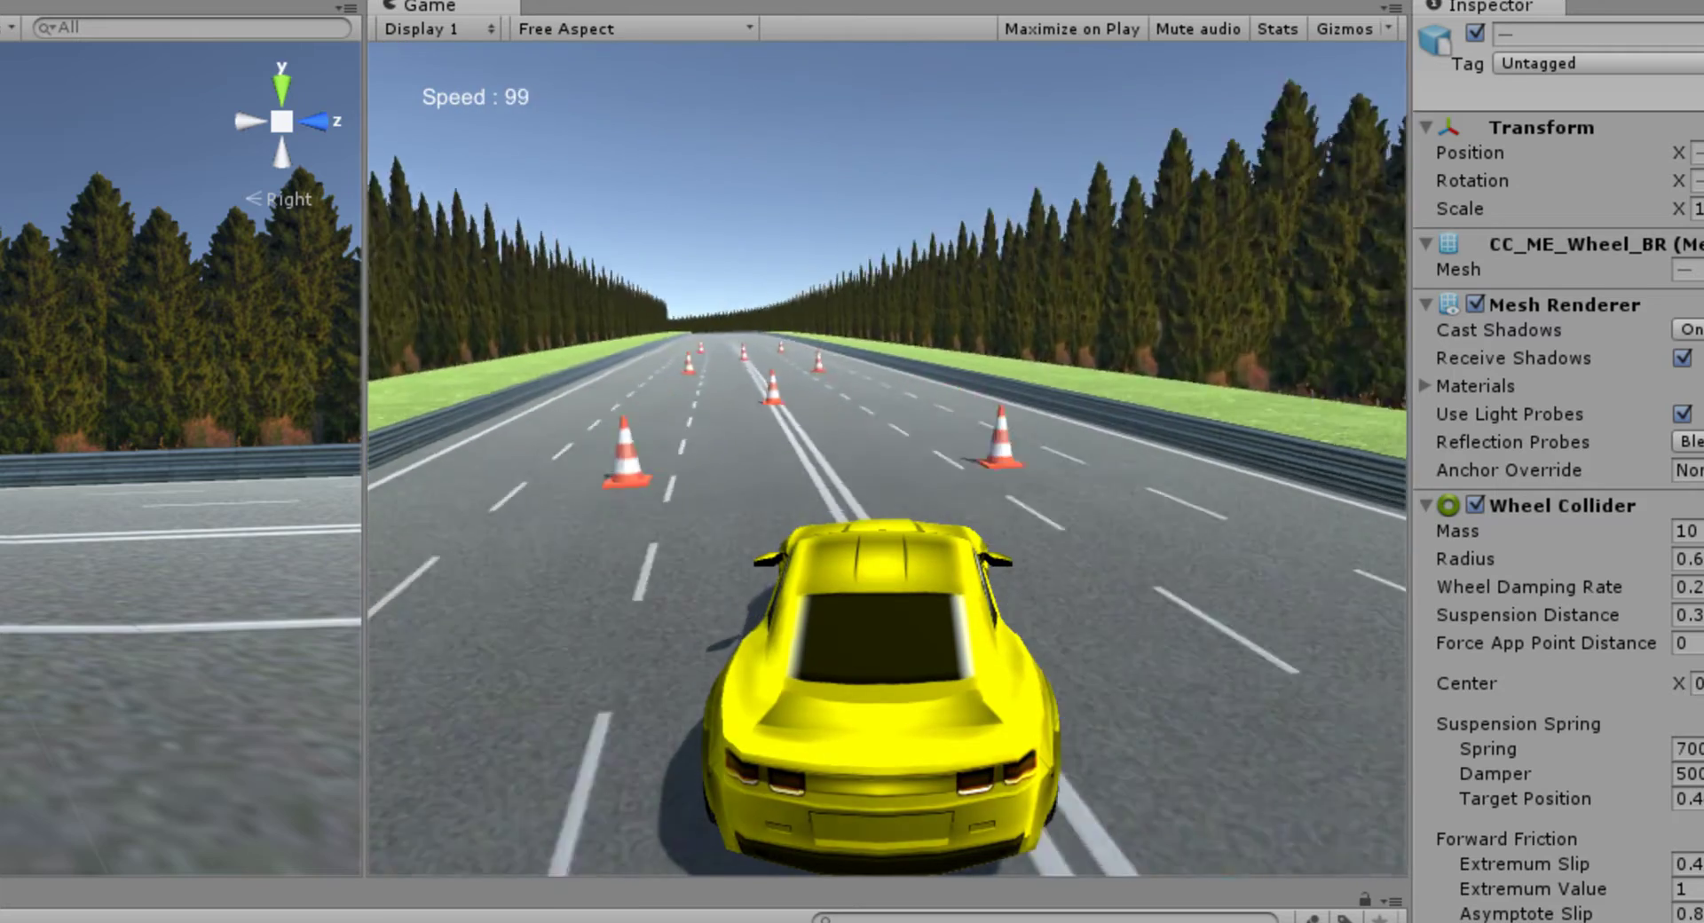
{"action": "key", "text": "Left"}
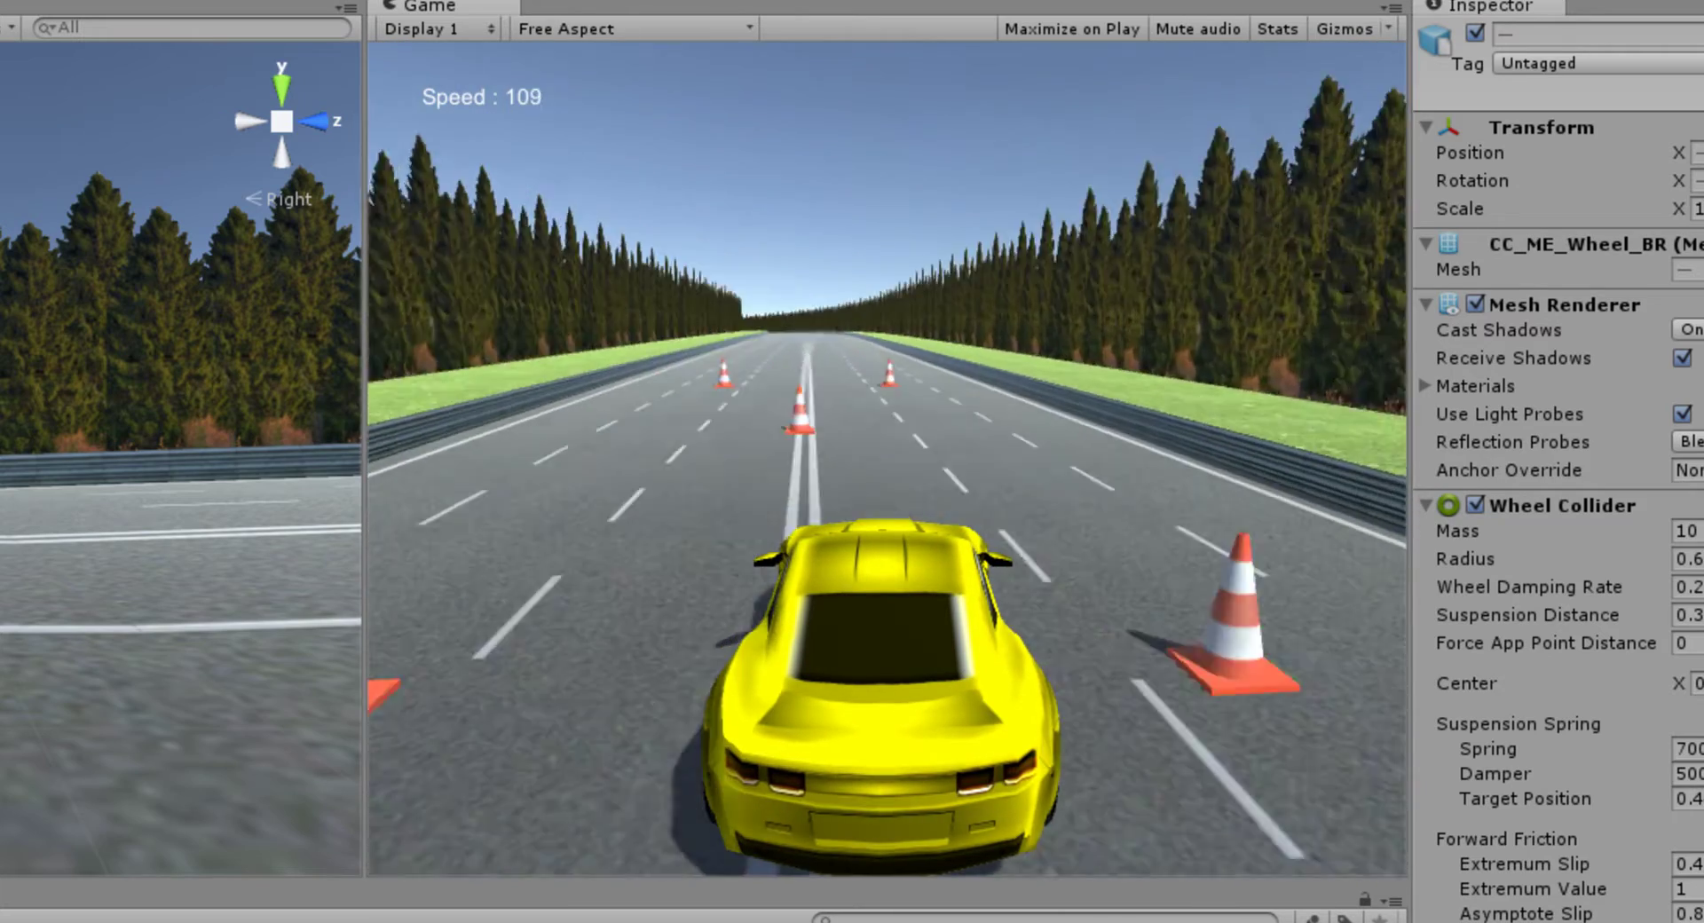
{"action": "key", "text": "Left"}
{"action": "key", "text": "Left"}
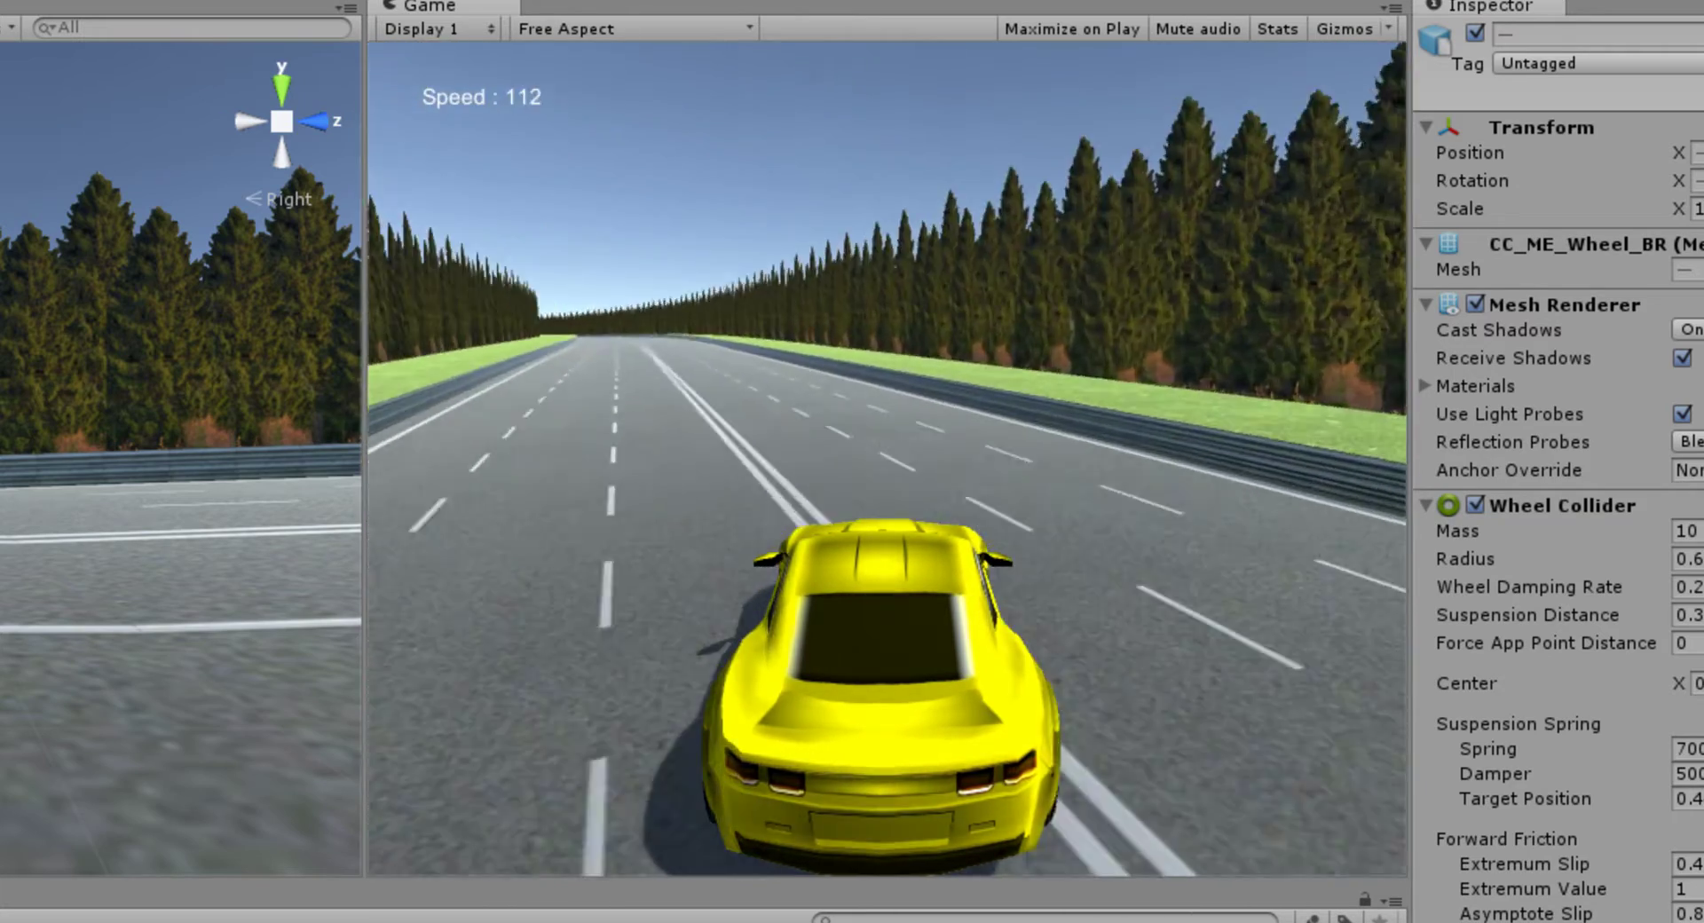
{"action": "key", "text": "Right"}
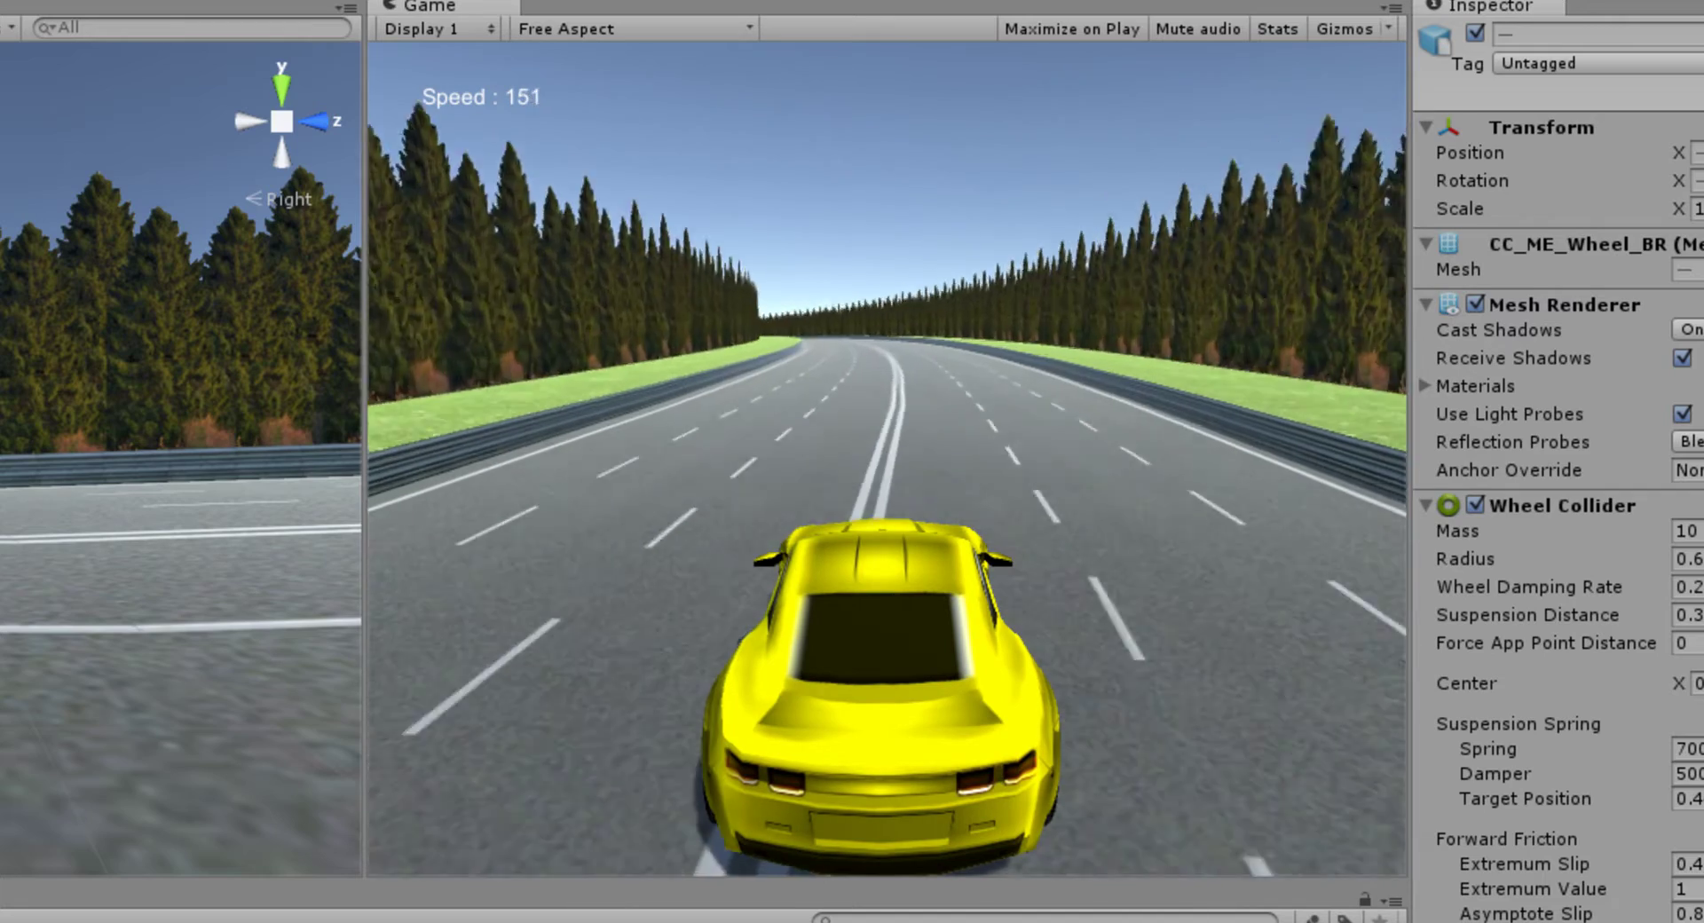
{"action": "key", "text": "Left"}
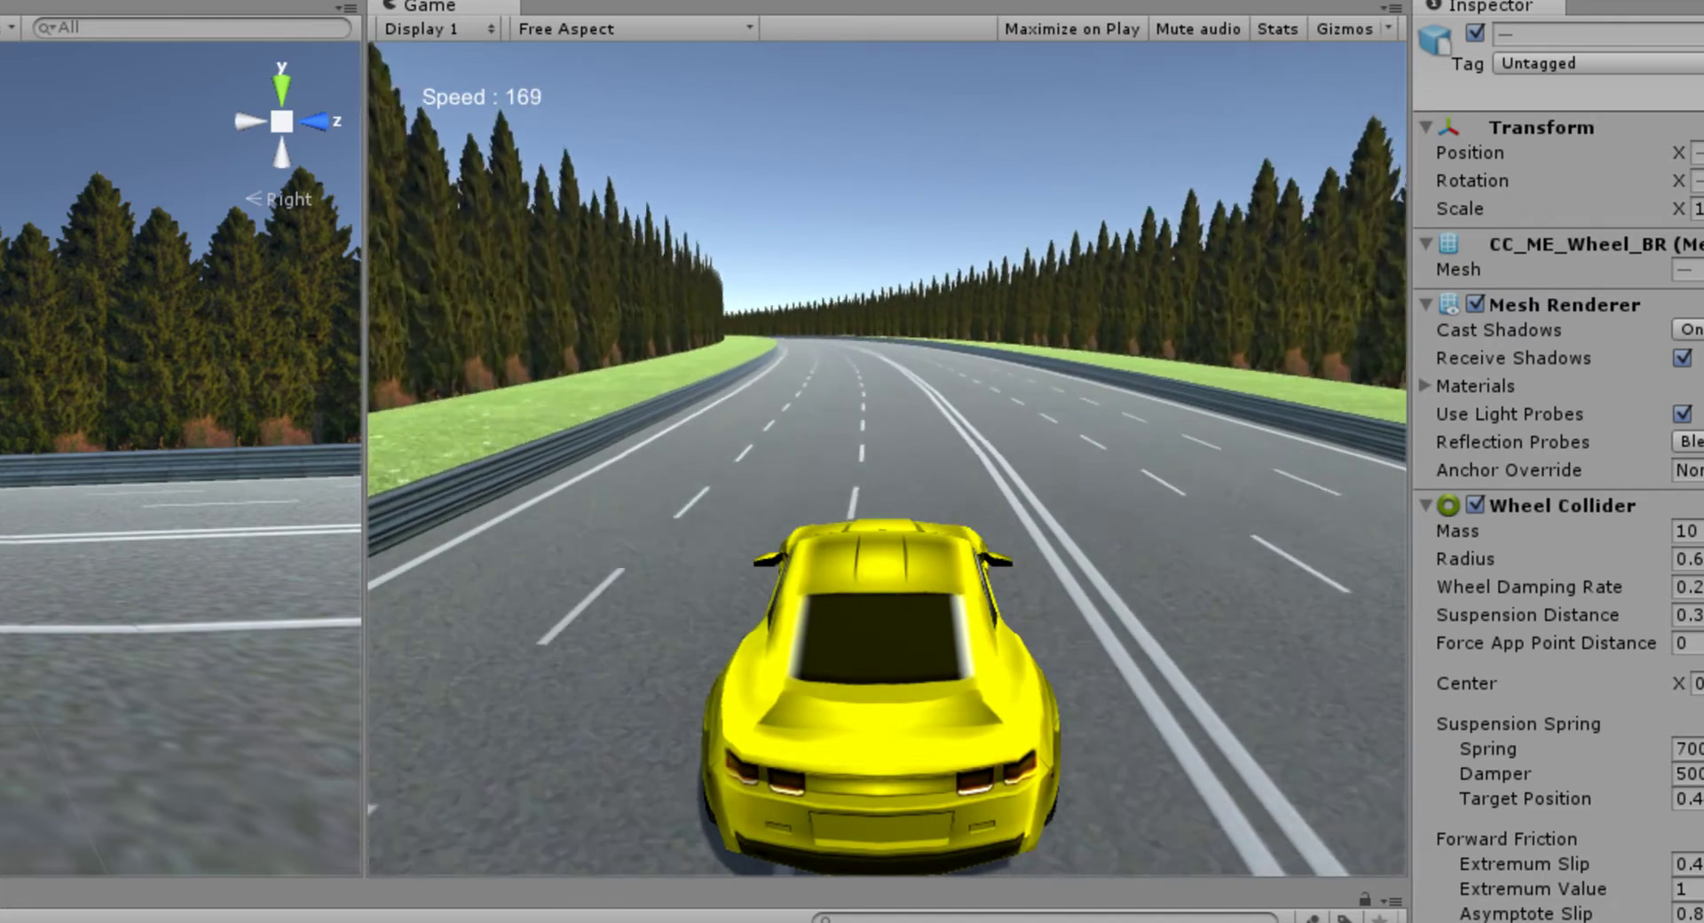
{"action": "key", "text": "Right"}
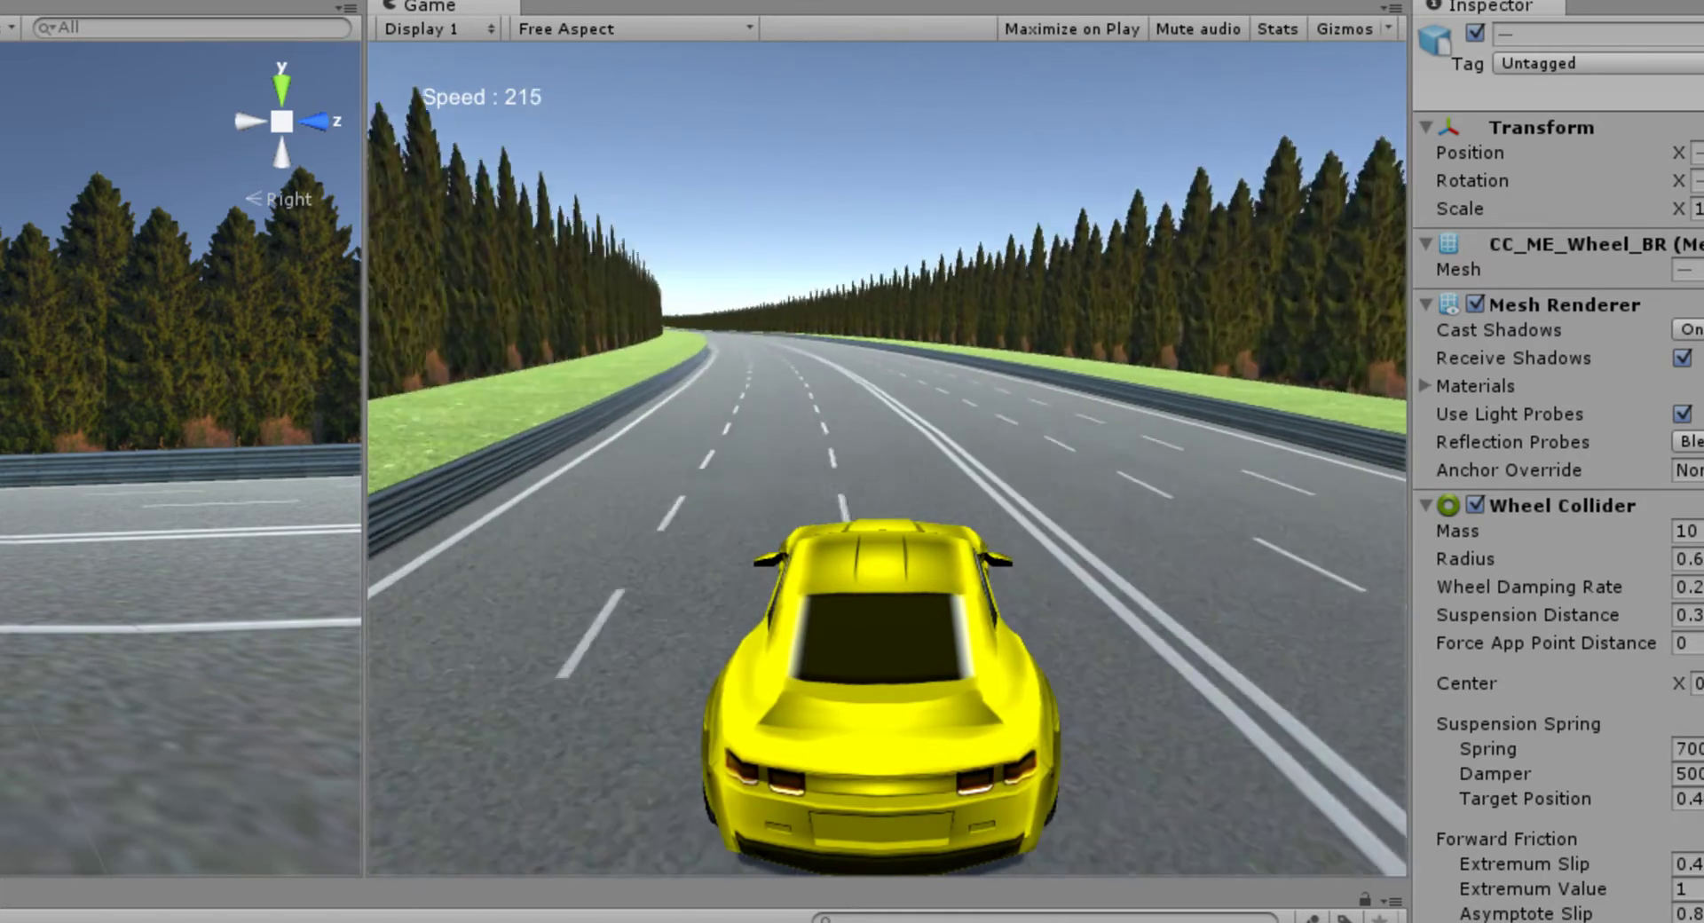
{"action": "key", "text": "Left"}
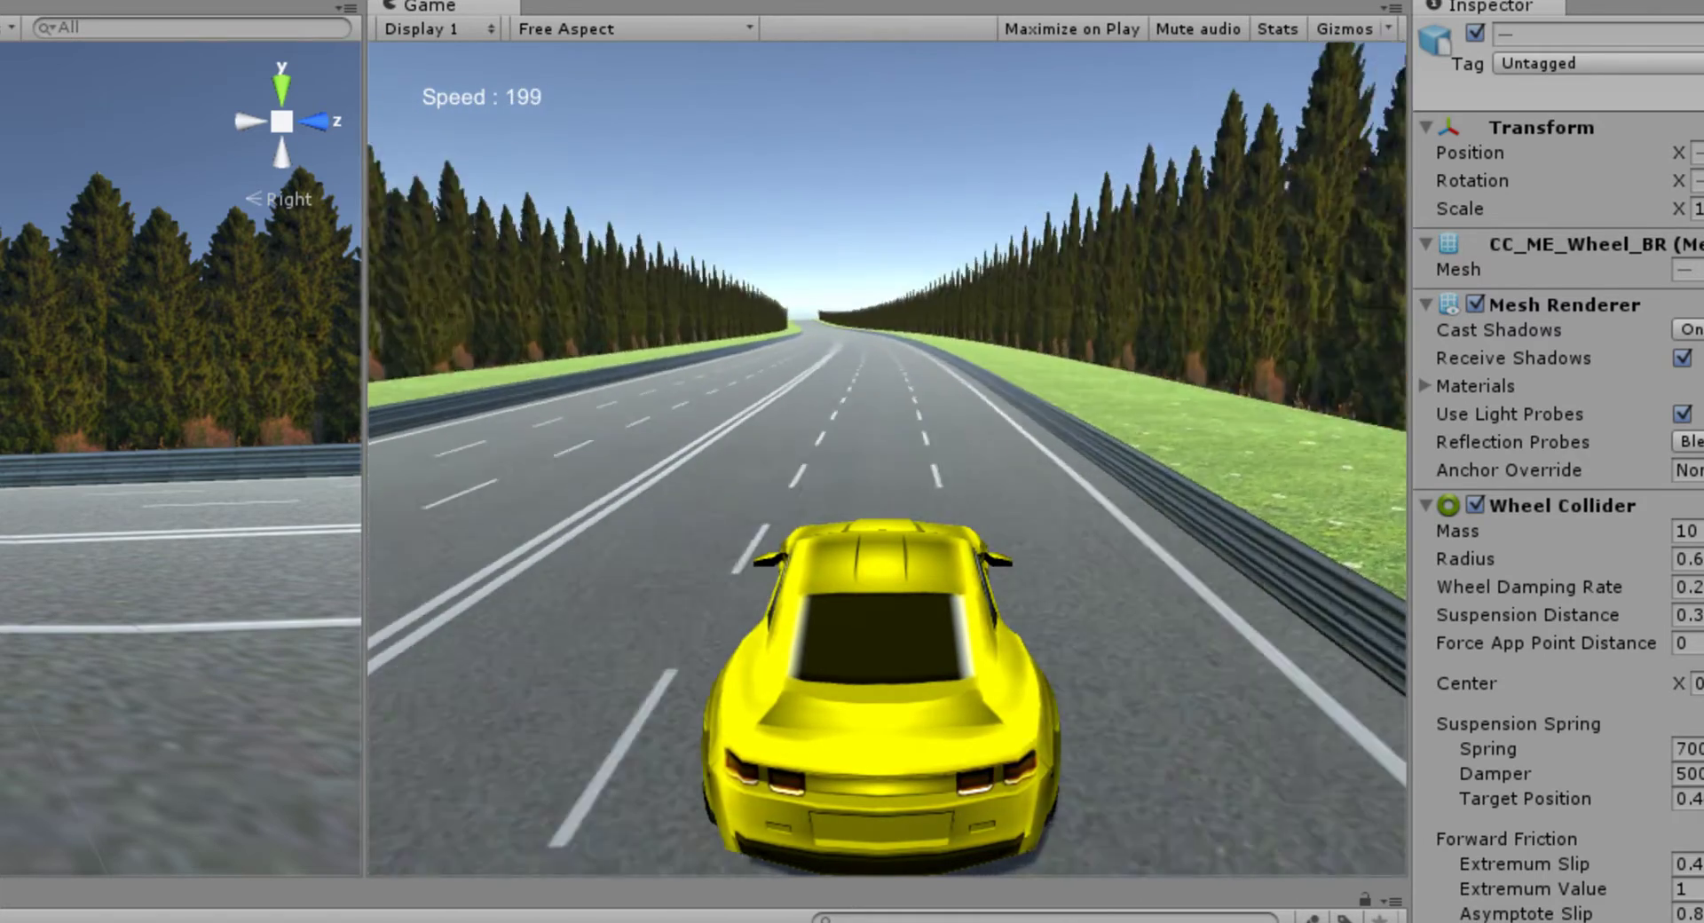
{"action": "key", "text": "Right"}
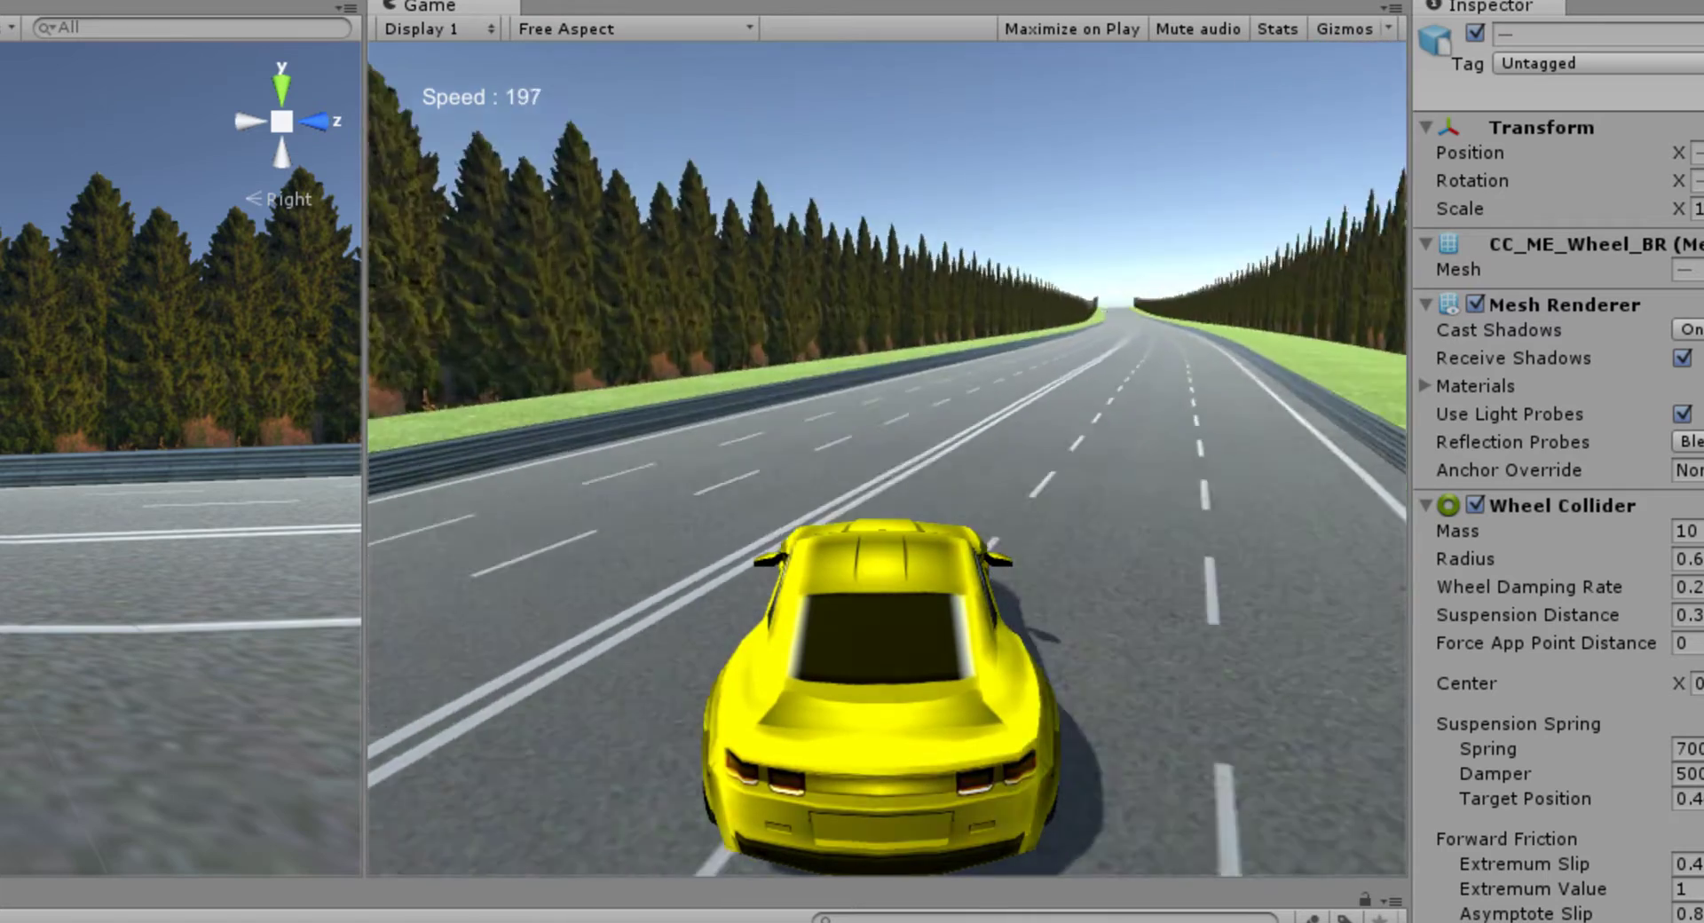
{"action": "key", "text": "Left"}
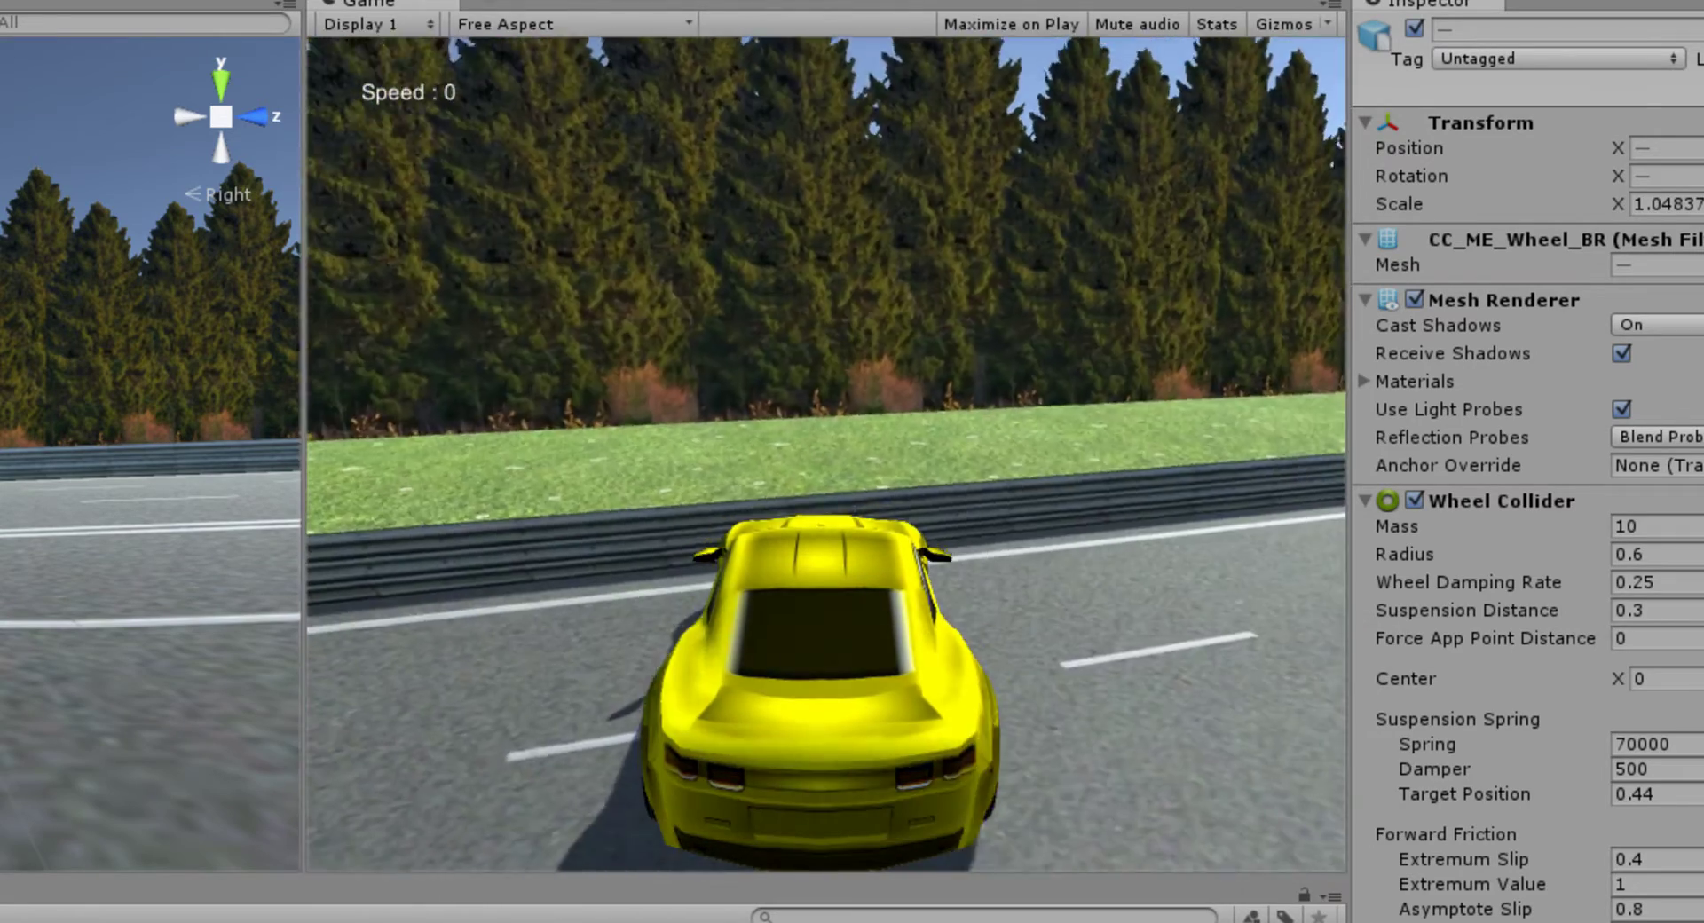
Step: Test the wheels briefly with Damper 1000, then set Damper to 10000
{"action": "key", "text": "ctrl+p"}
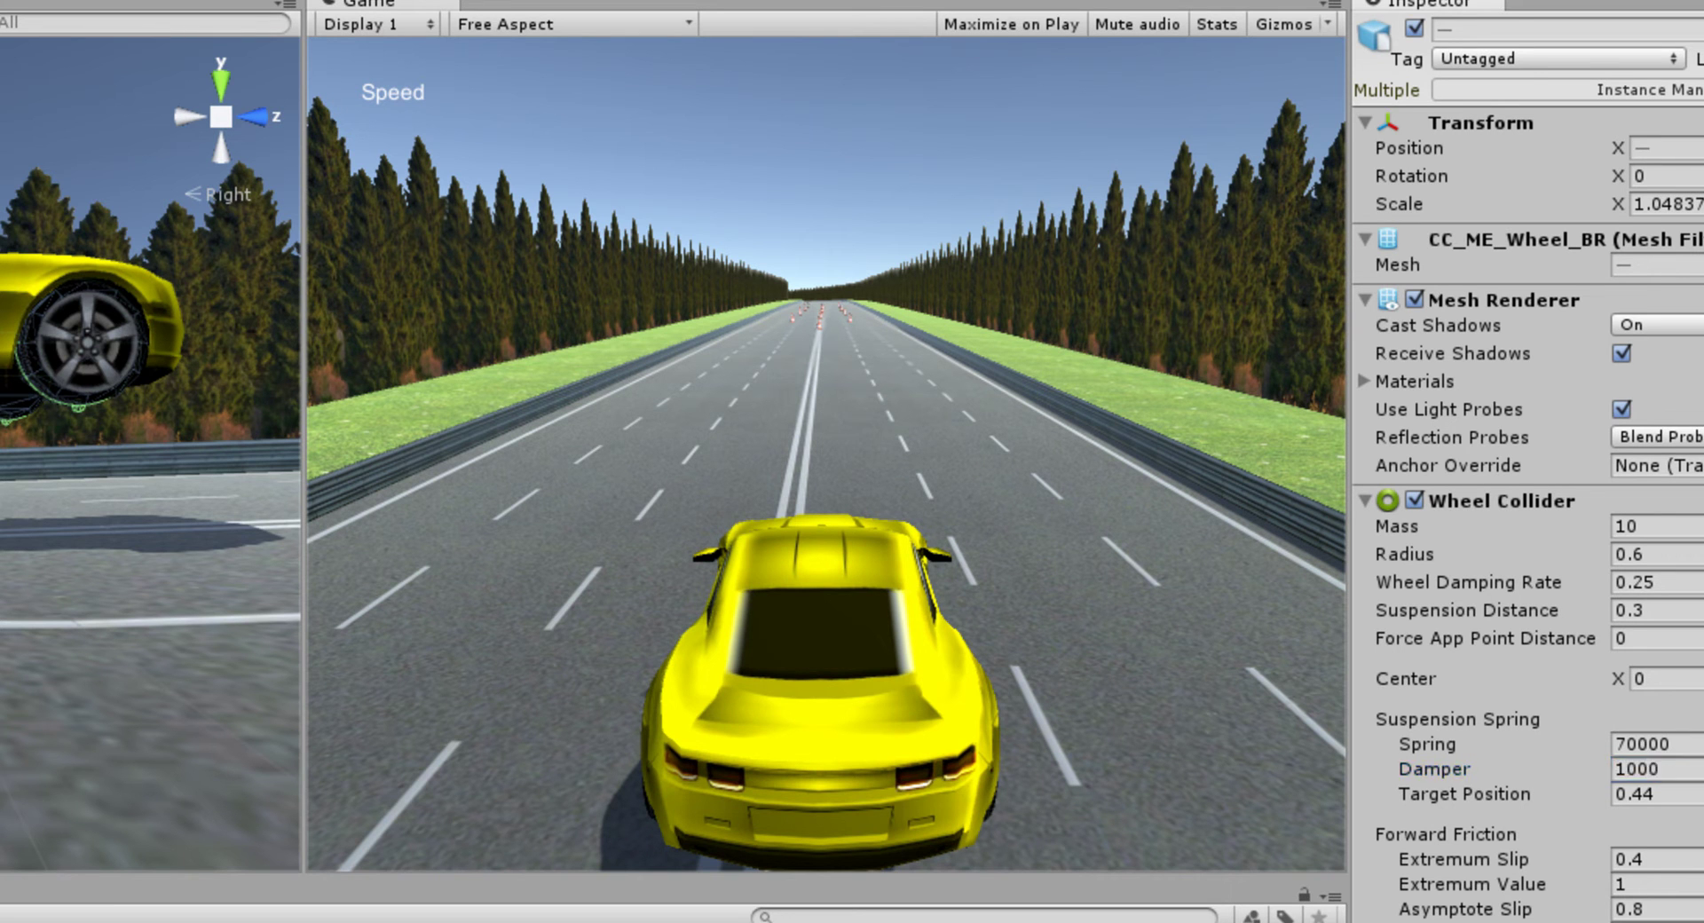
{"action": "key", "text": "Return"}
{"action": "key", "text": "ctrl+p"}
{"action": "key", "text": "Up"}
{"action": "key", "text": "Right"}
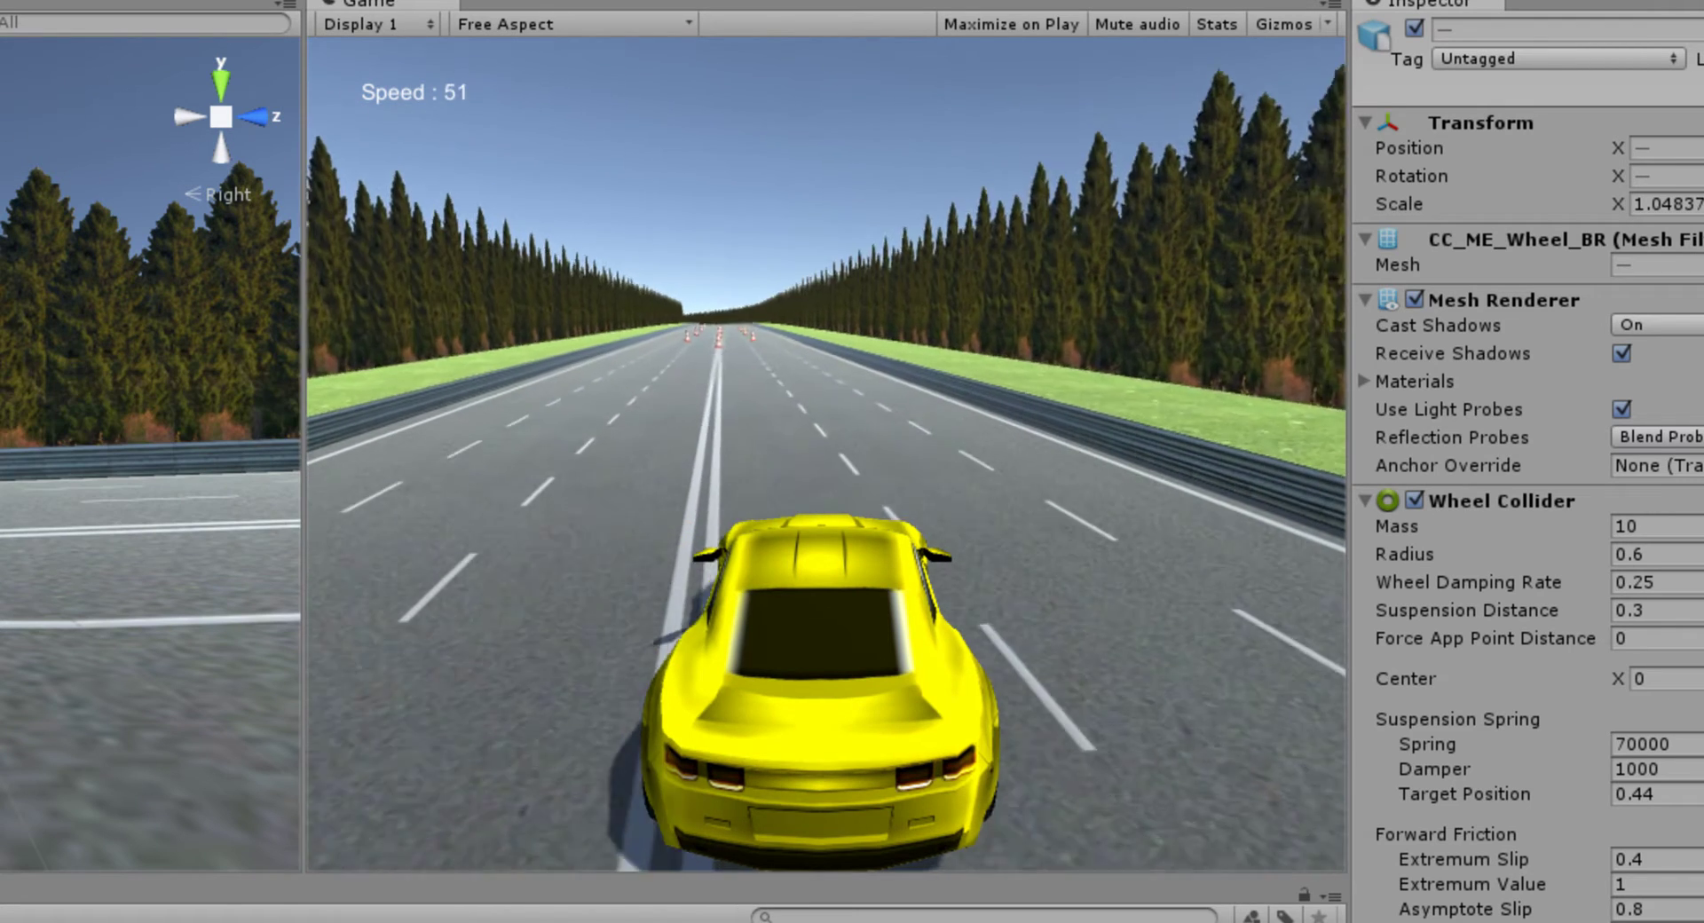
{"action": "key", "text": "ctrl+p"}
{"action": "type", "text": "0"}
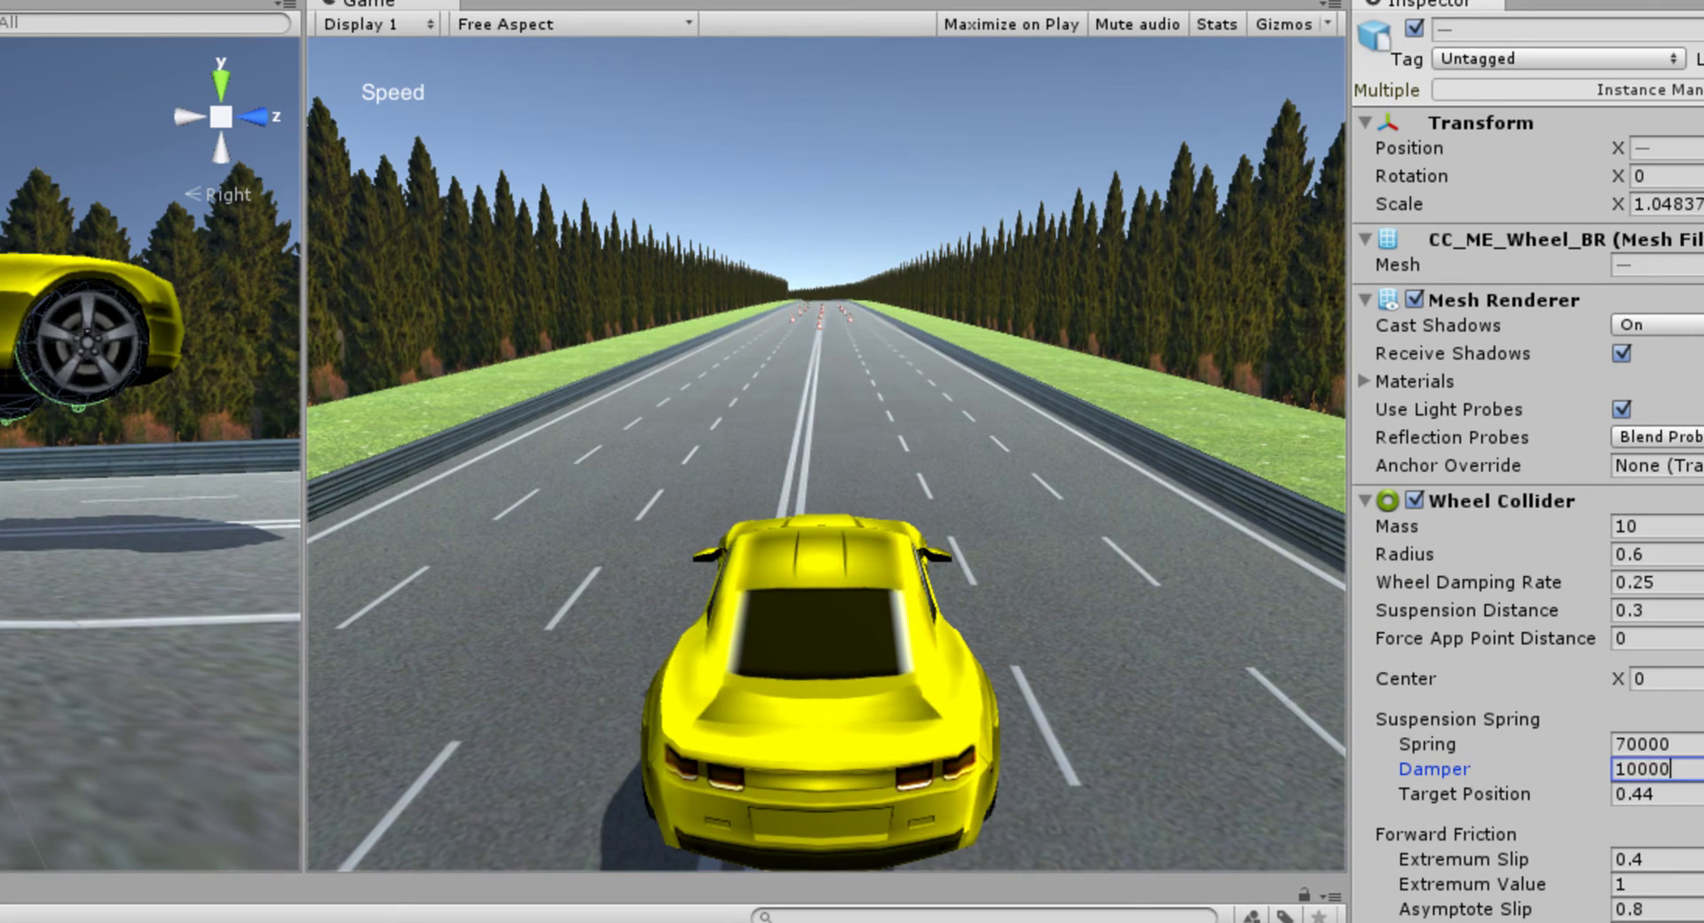
{"action": "key", "text": "Return"}
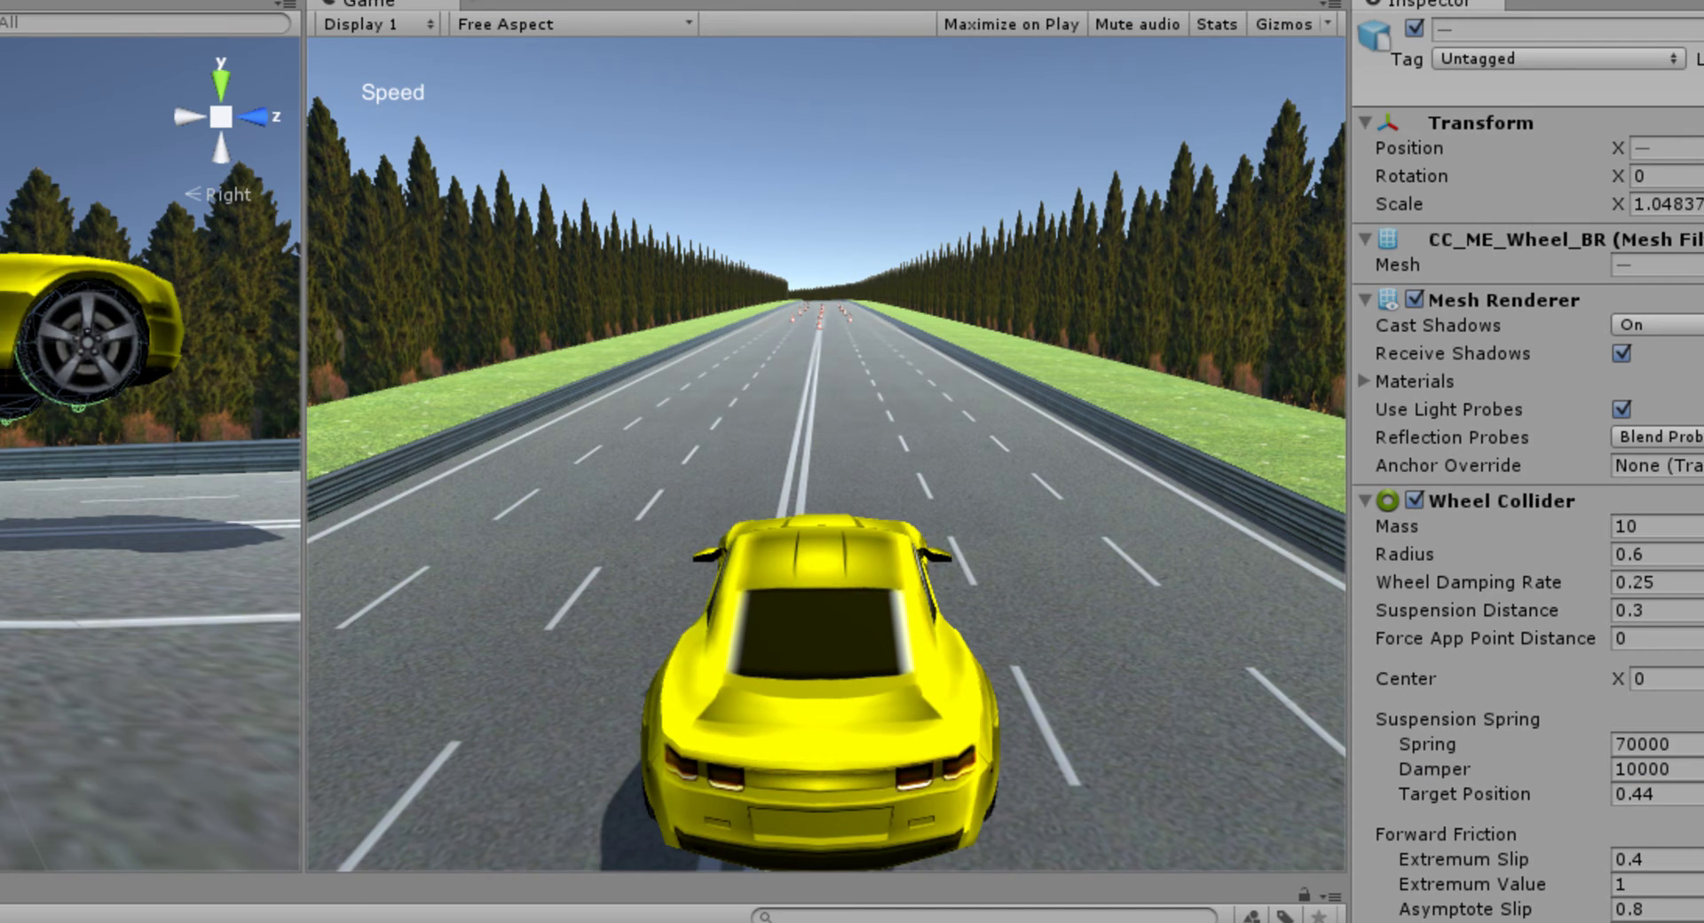
{"action": "key", "text": "ctrl+p"}
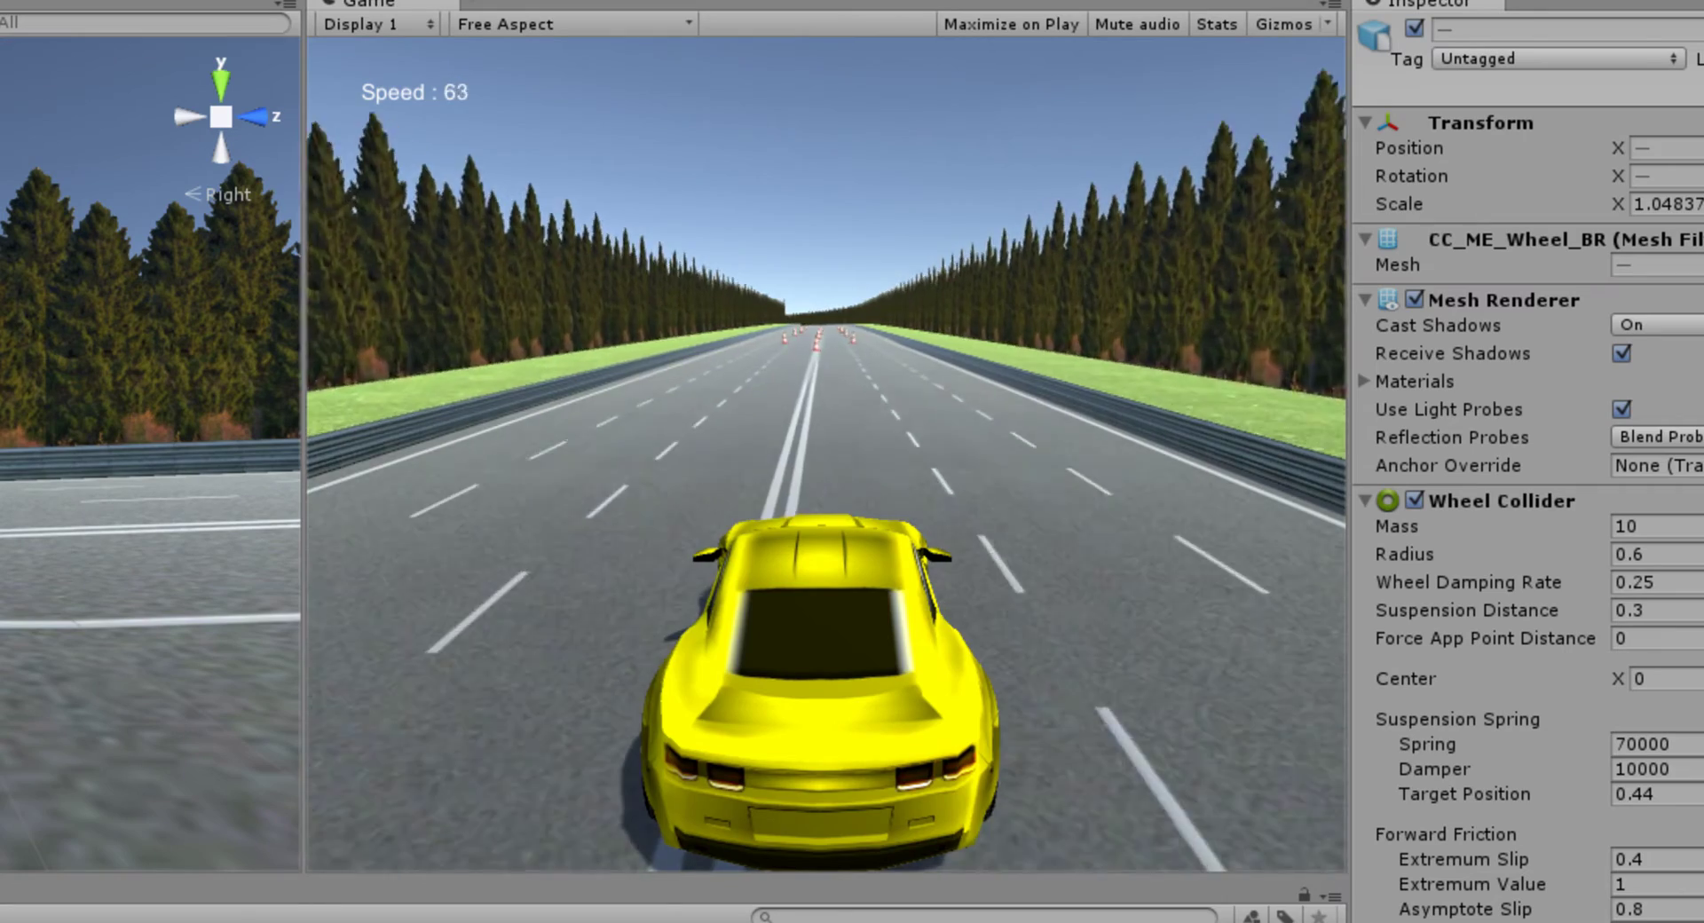
{"action": "key", "text": "Left"}
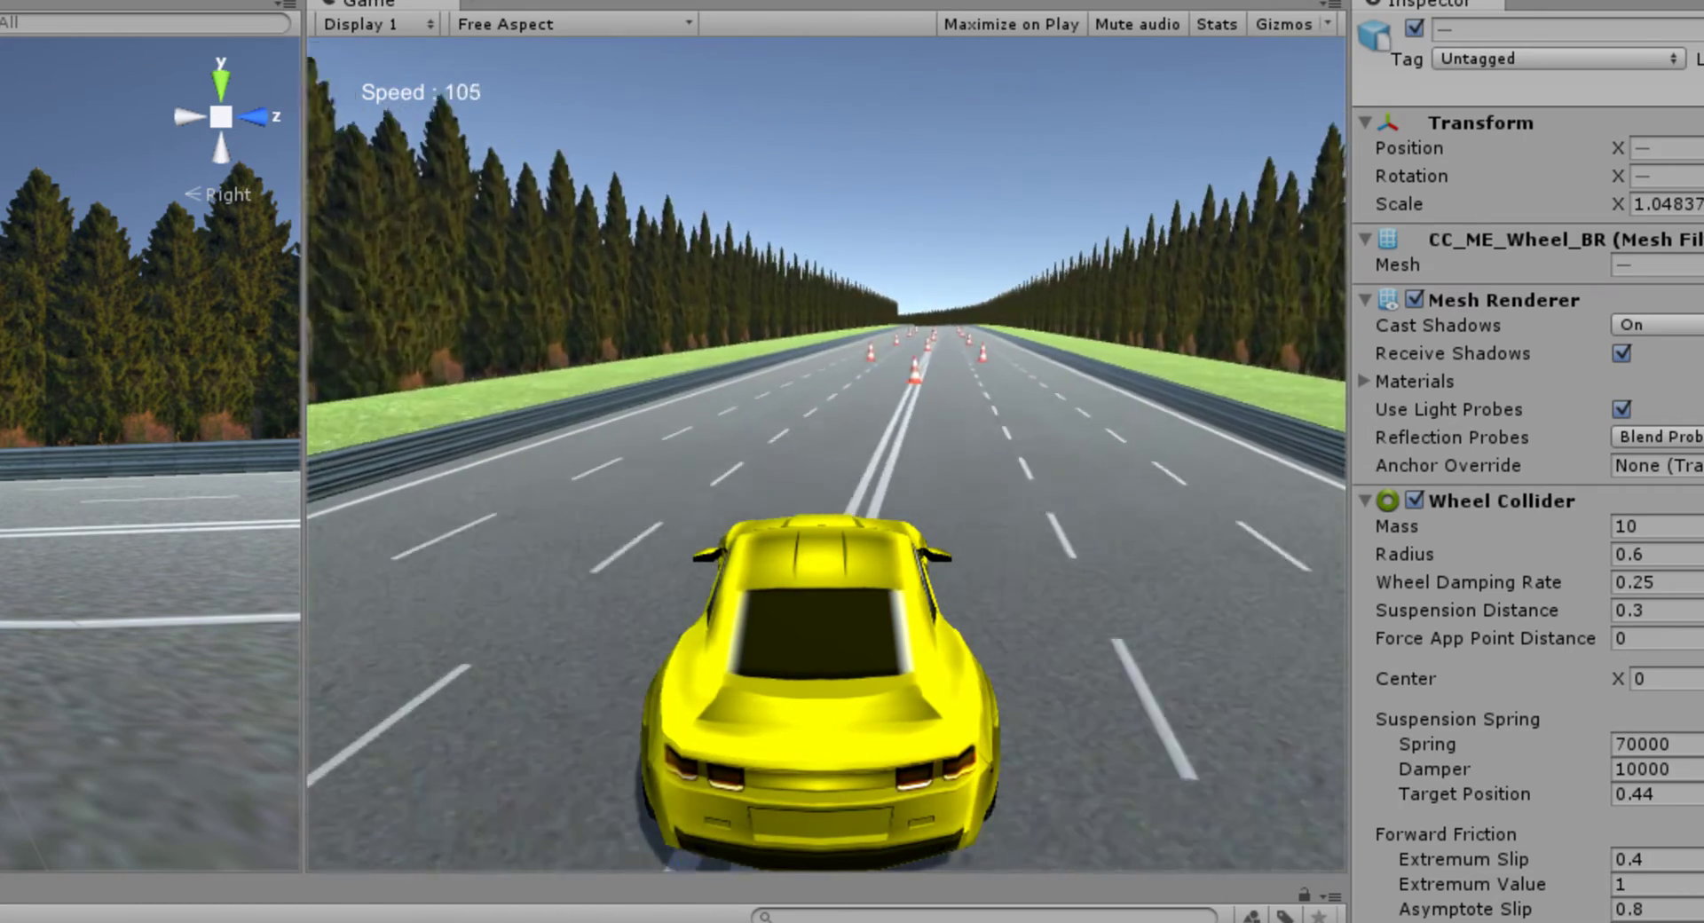
{"action": "key", "text": "Right"}
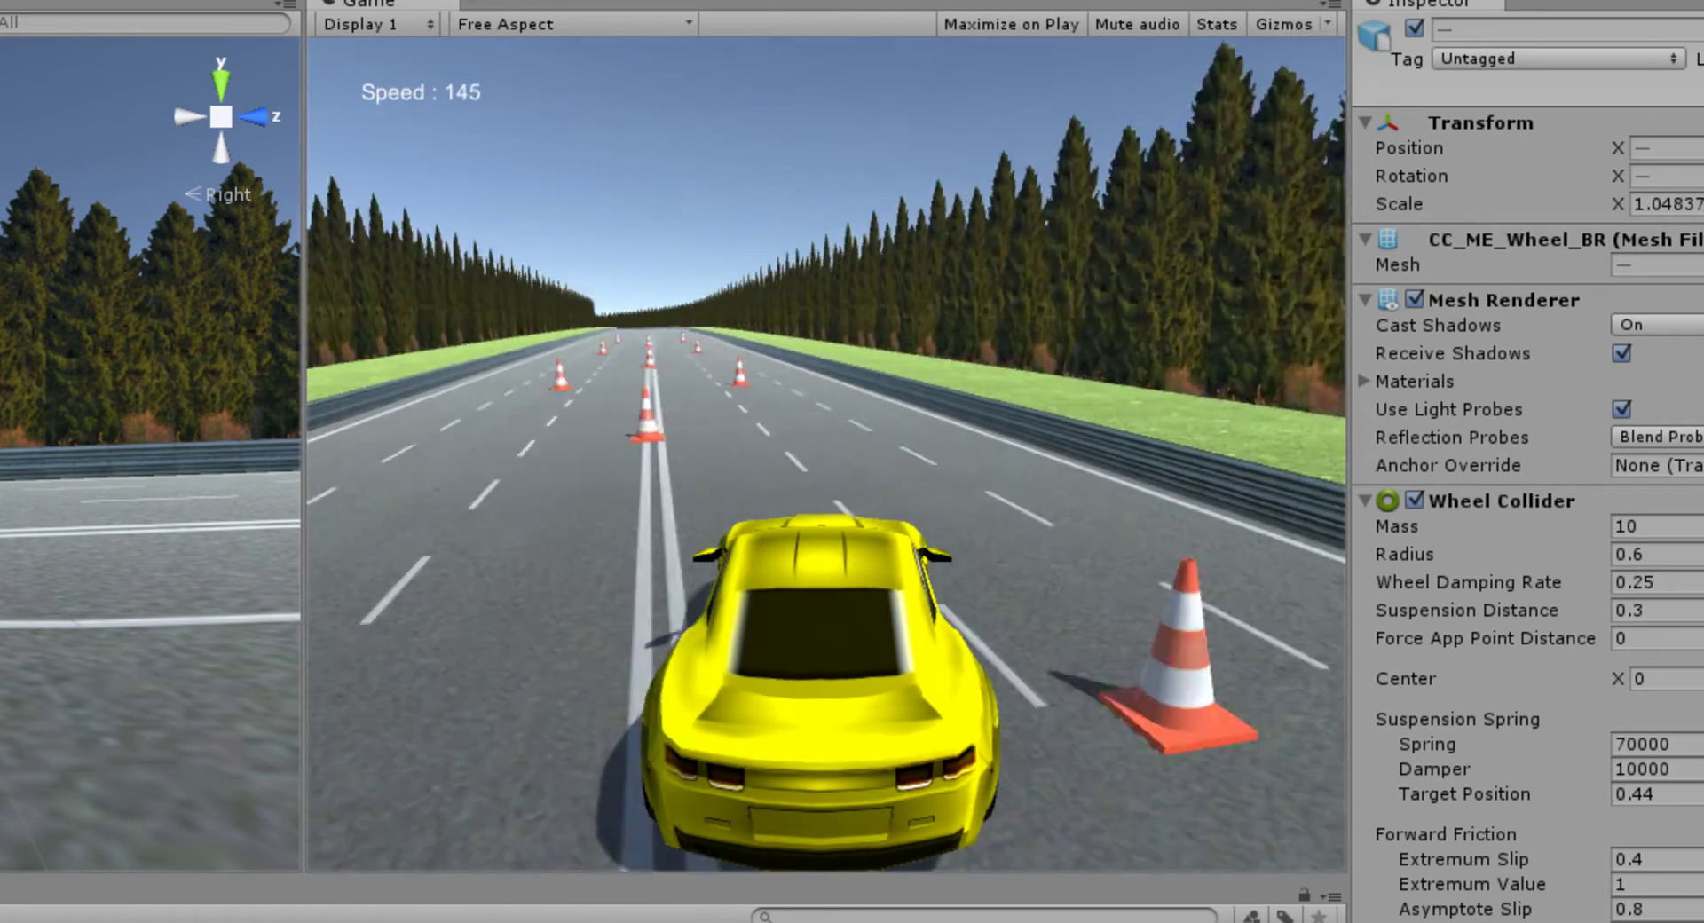
{"action": "key", "text": "Left"}
{"action": "key", "text": "Right"}
{"action": "key", "text": "Left"}
{"action": "key", "text": "Right"}
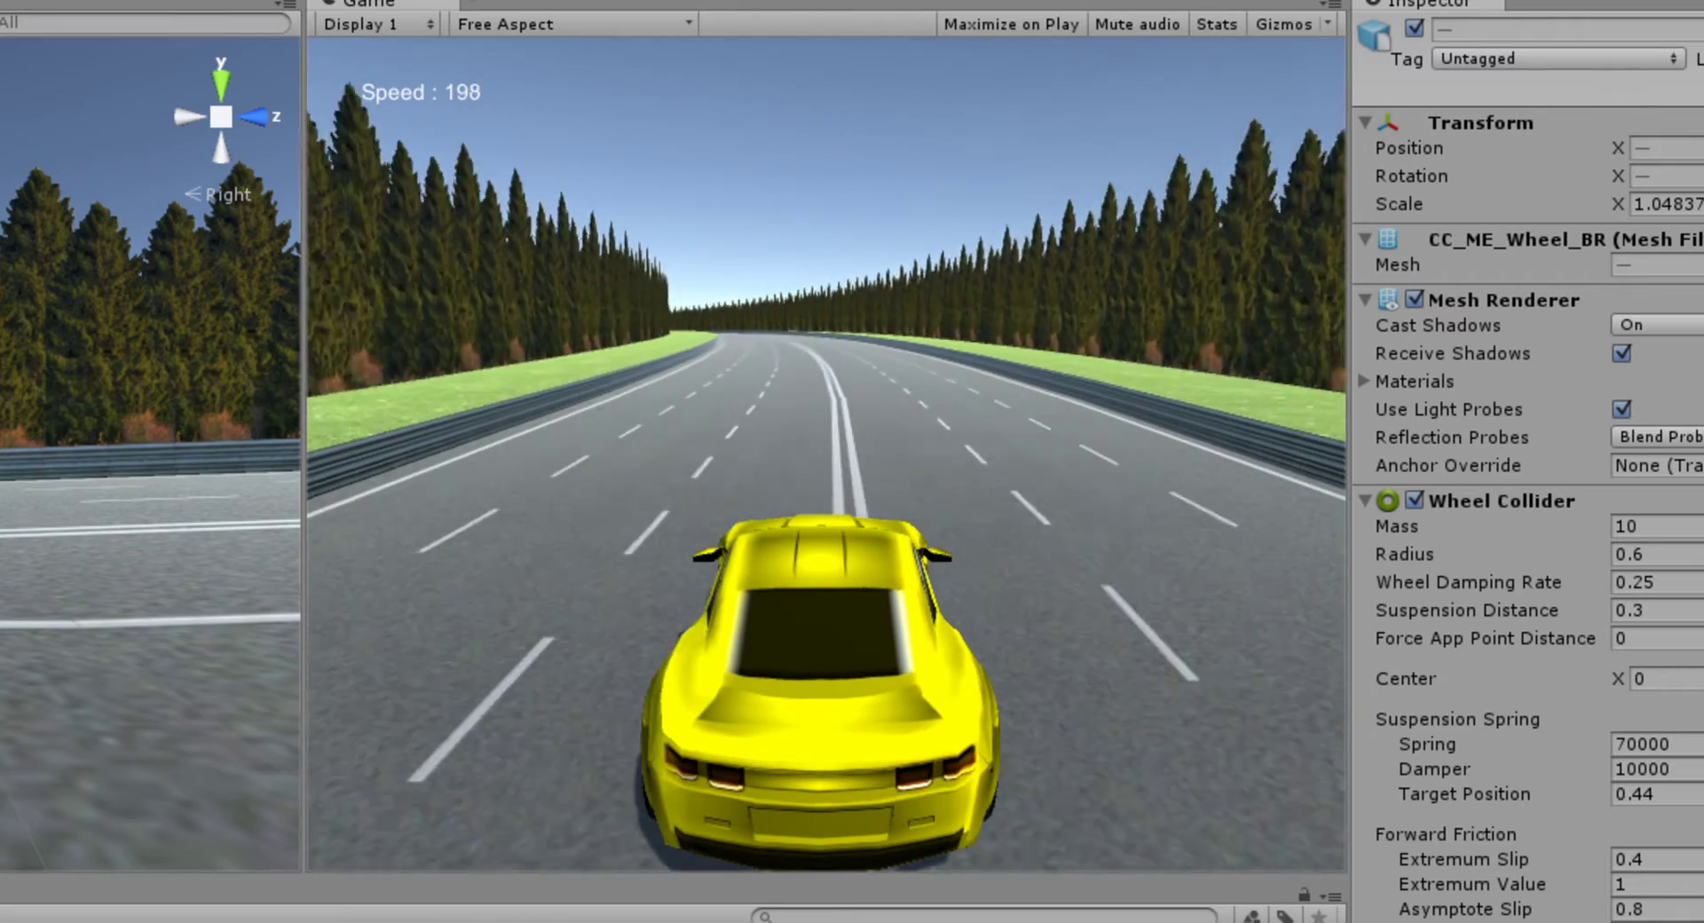
{"action": "key", "text": "Right"}
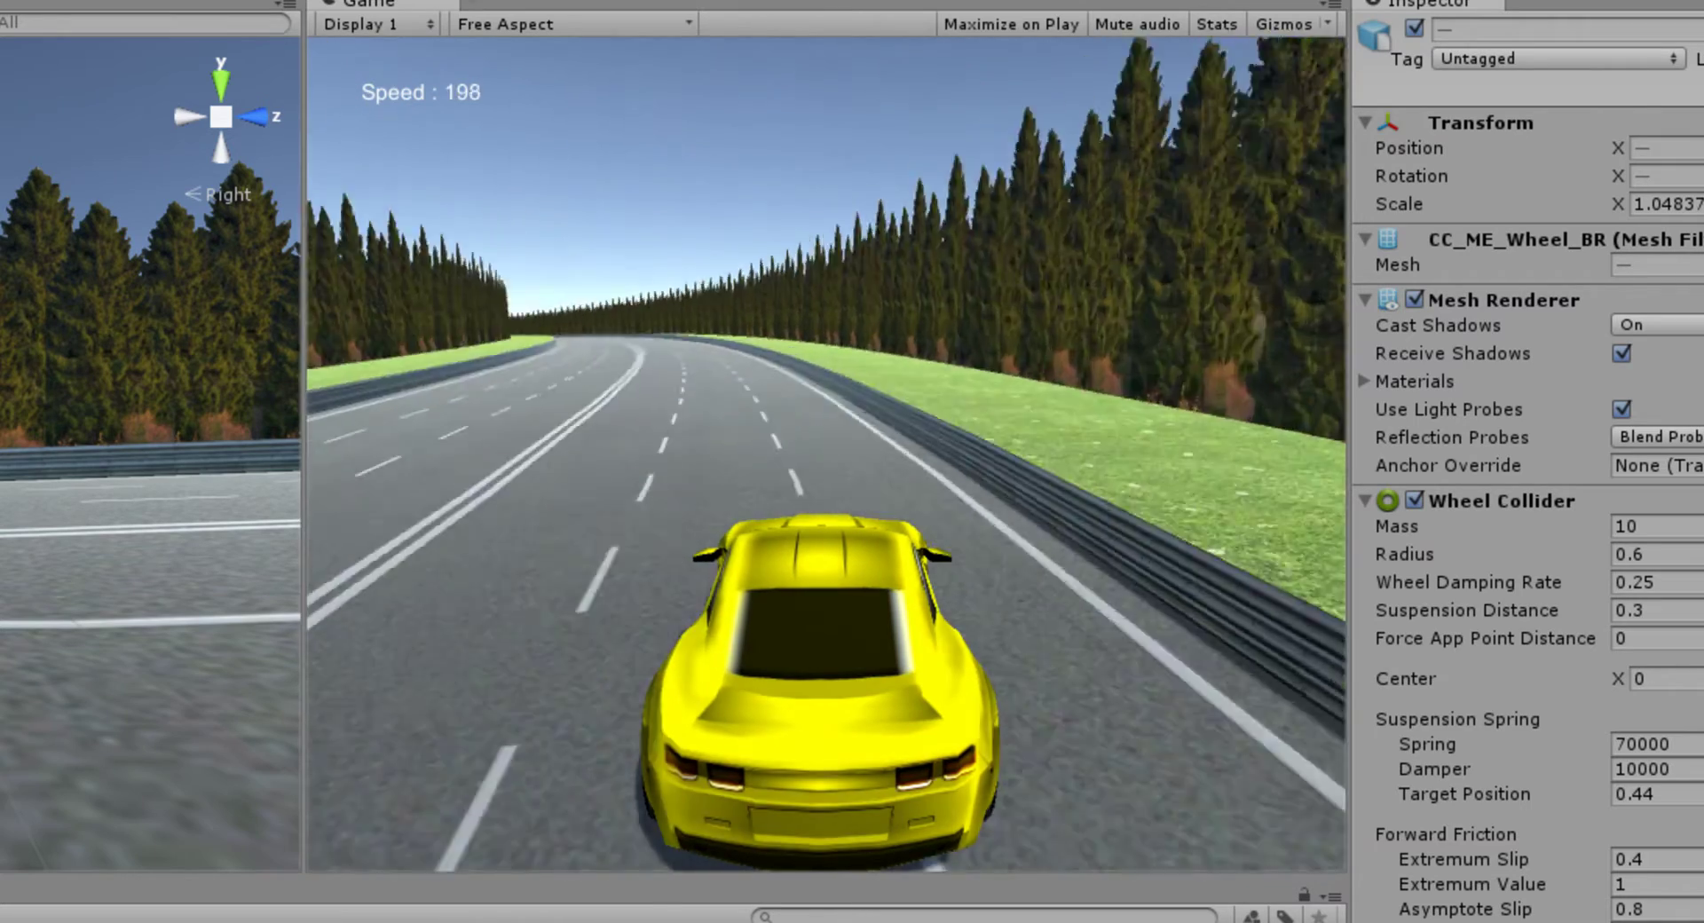
{"action": "key", "text": "Left"}
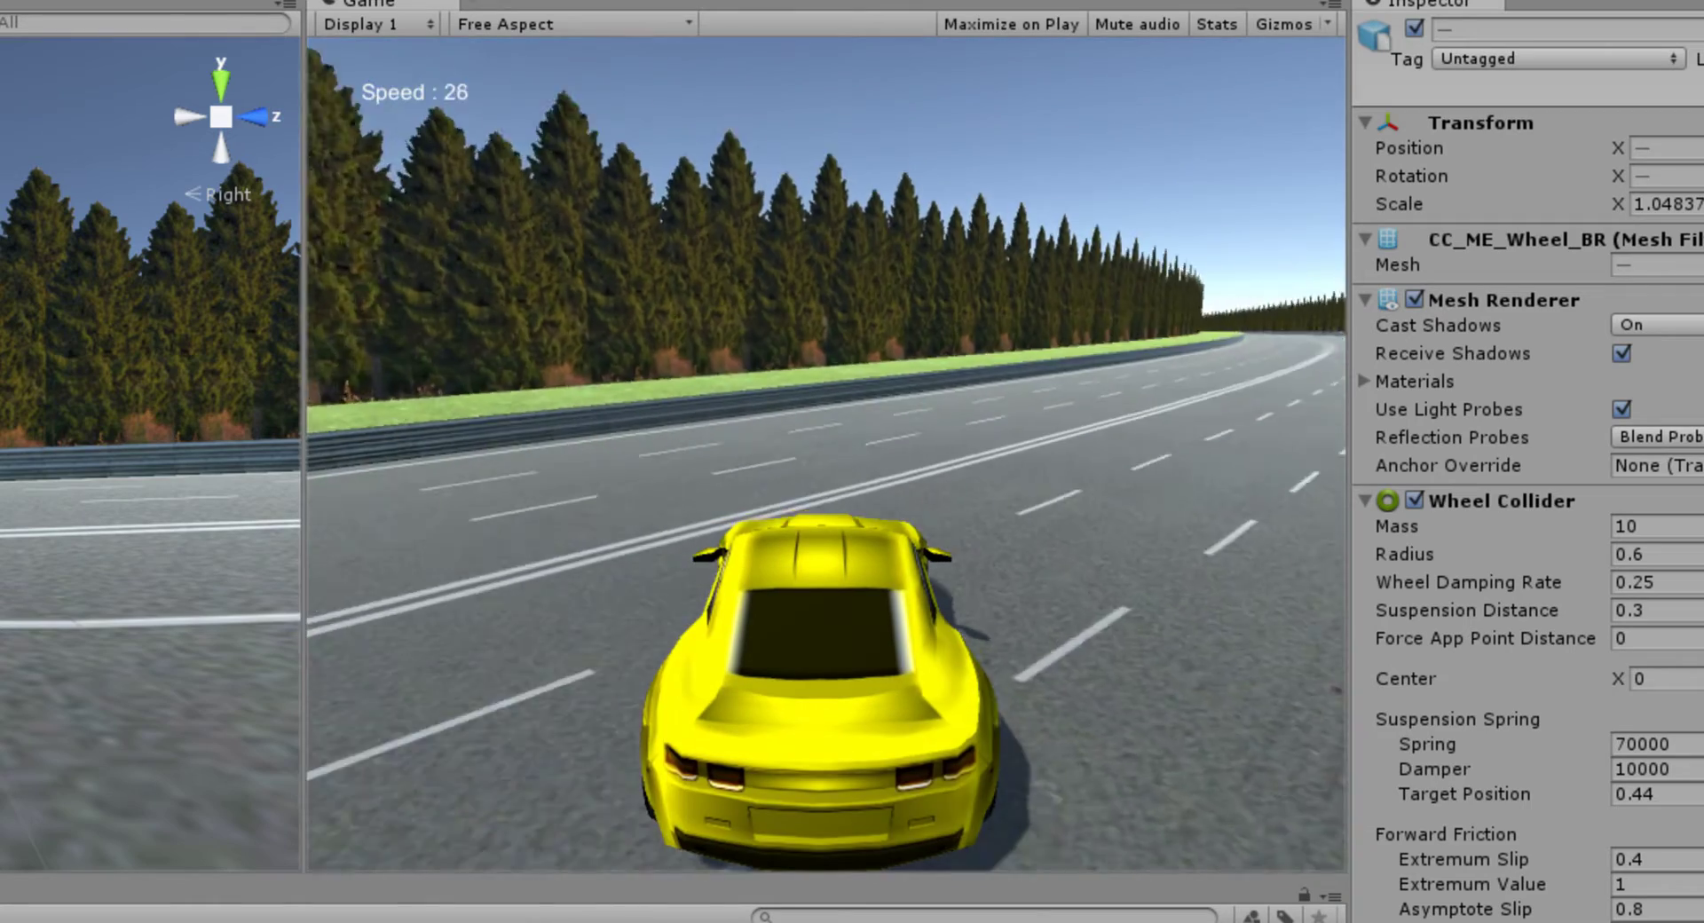
{"action": "key", "text": "Right"}
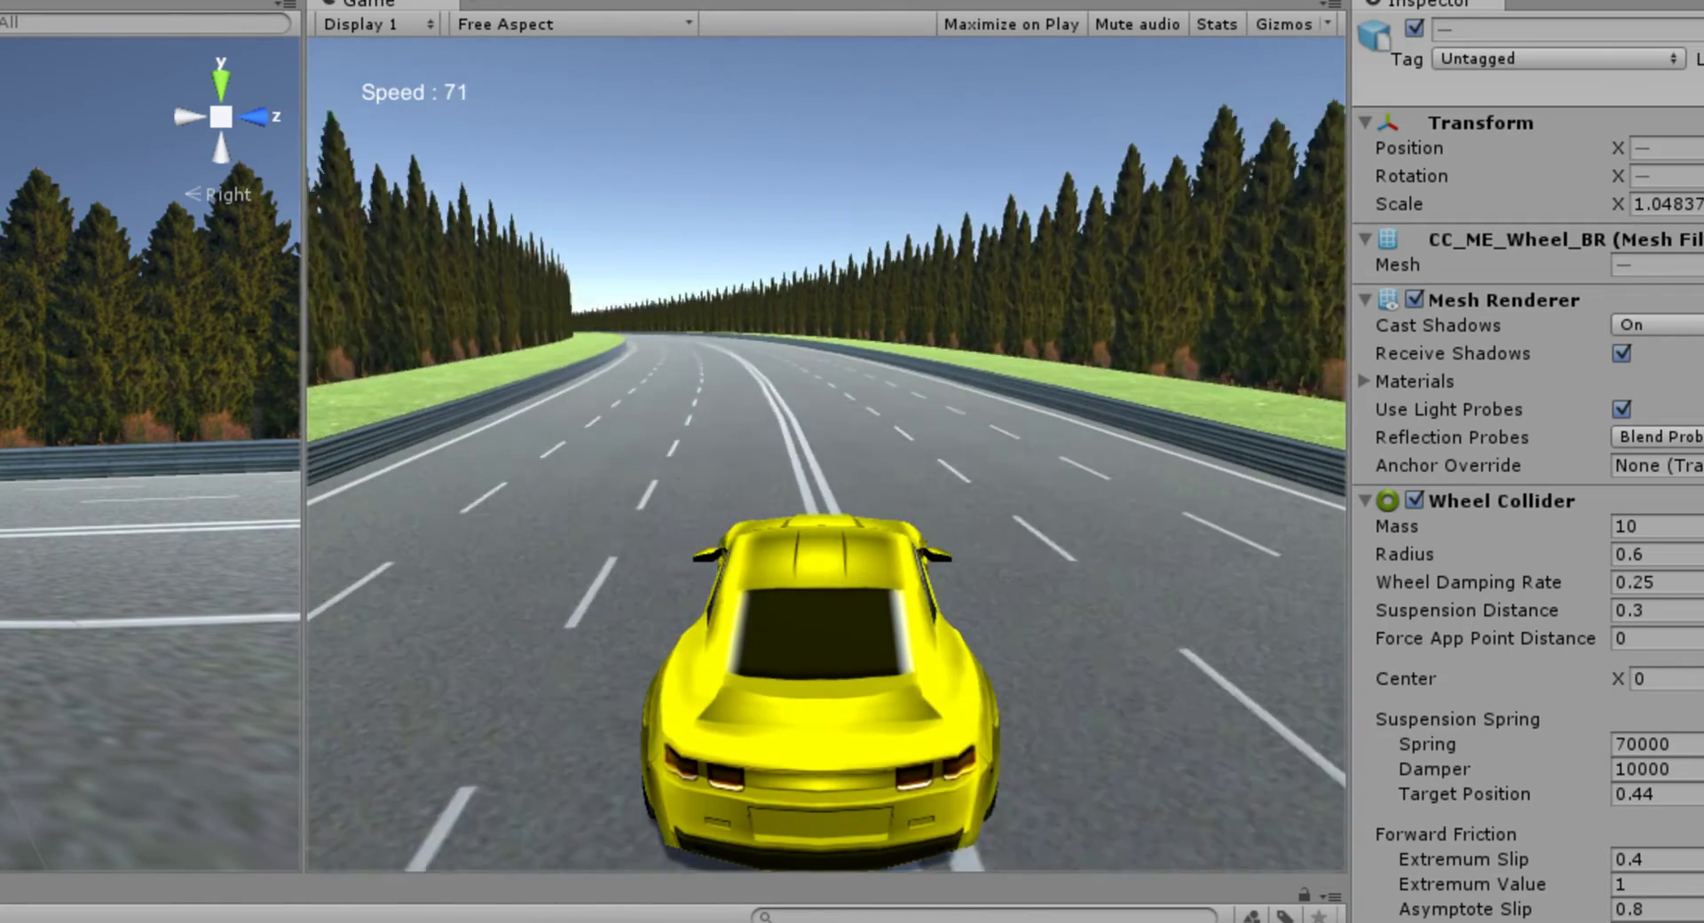
{"action": "key", "text": "Left"}
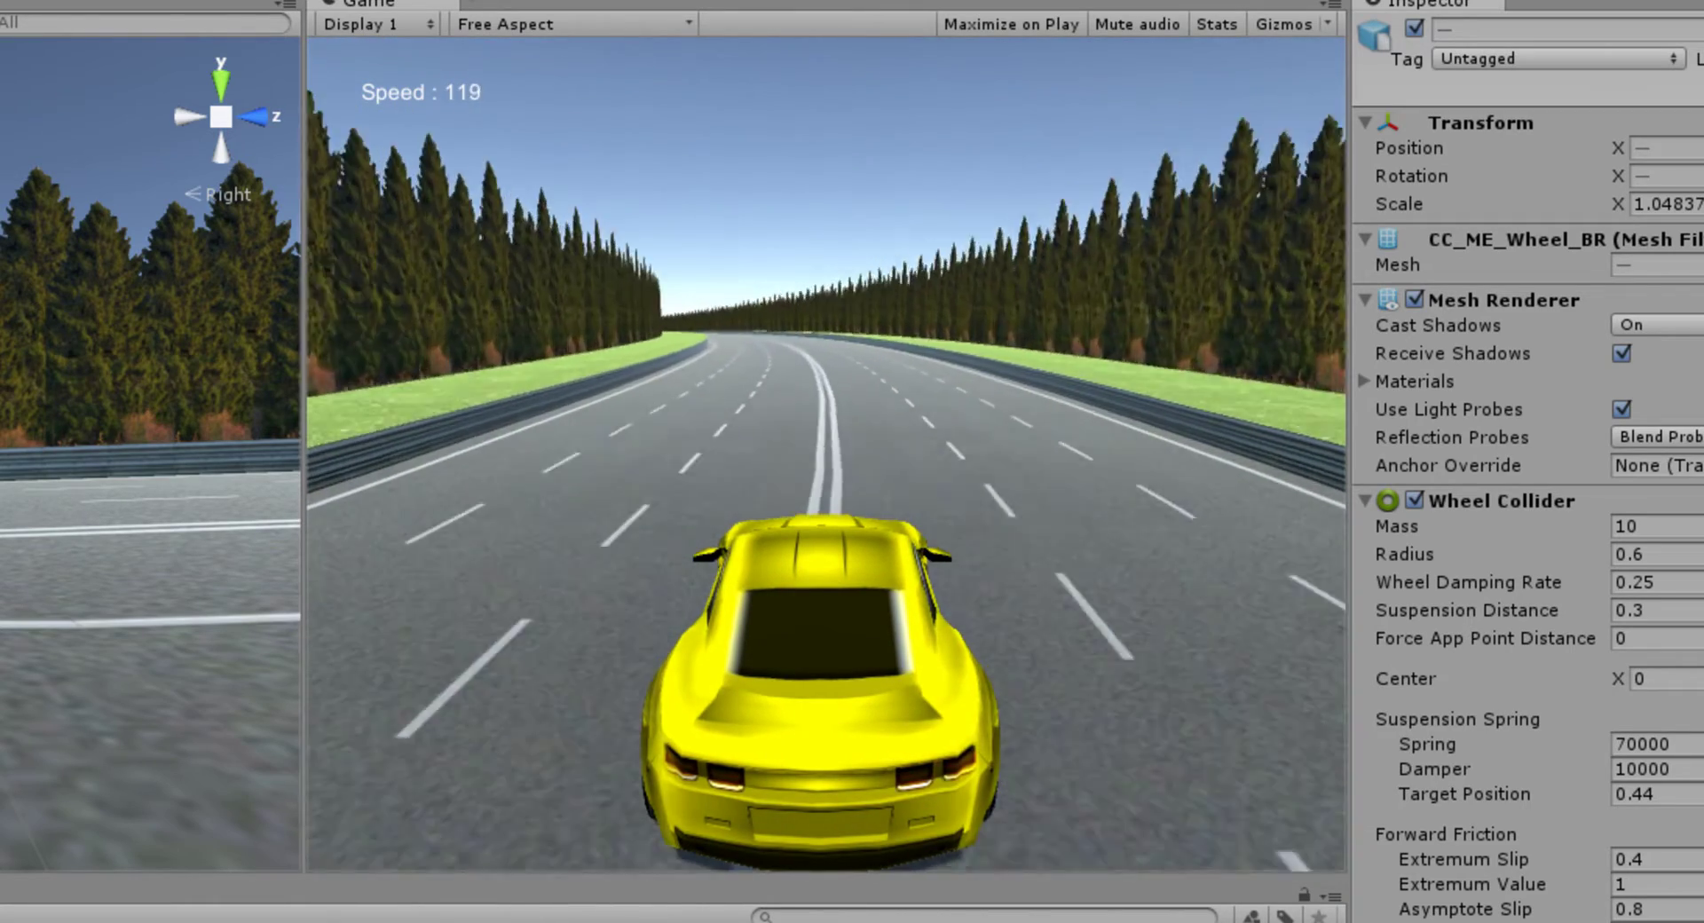
{"action": "key", "text": "Right"}
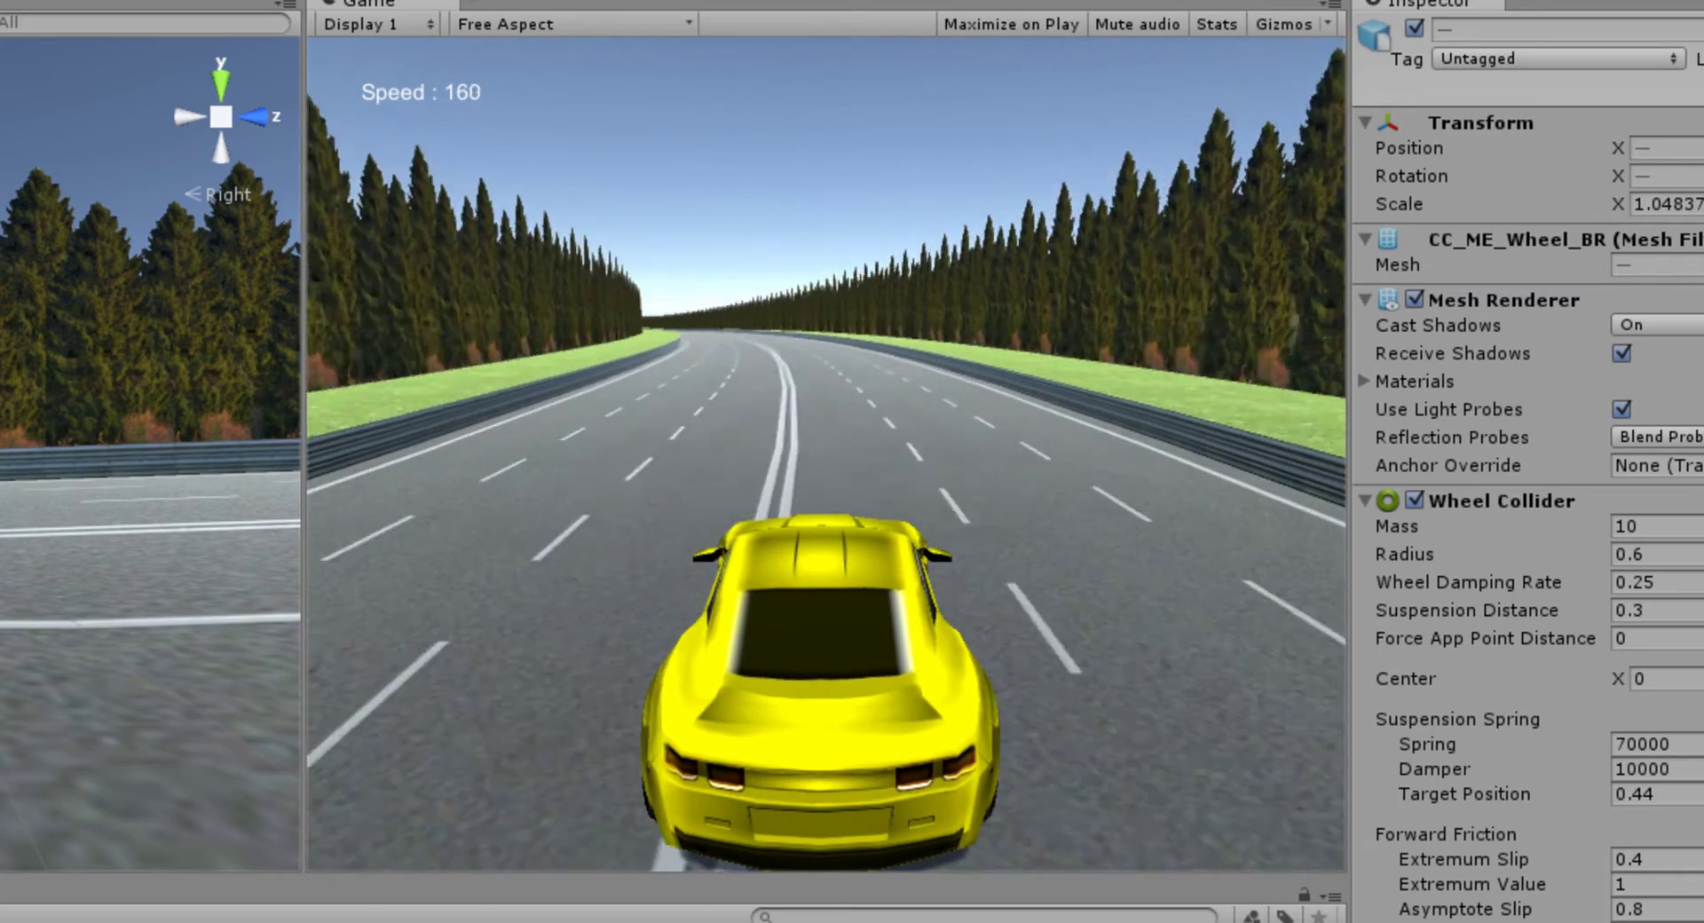
{"action": "key", "text": "Left"}
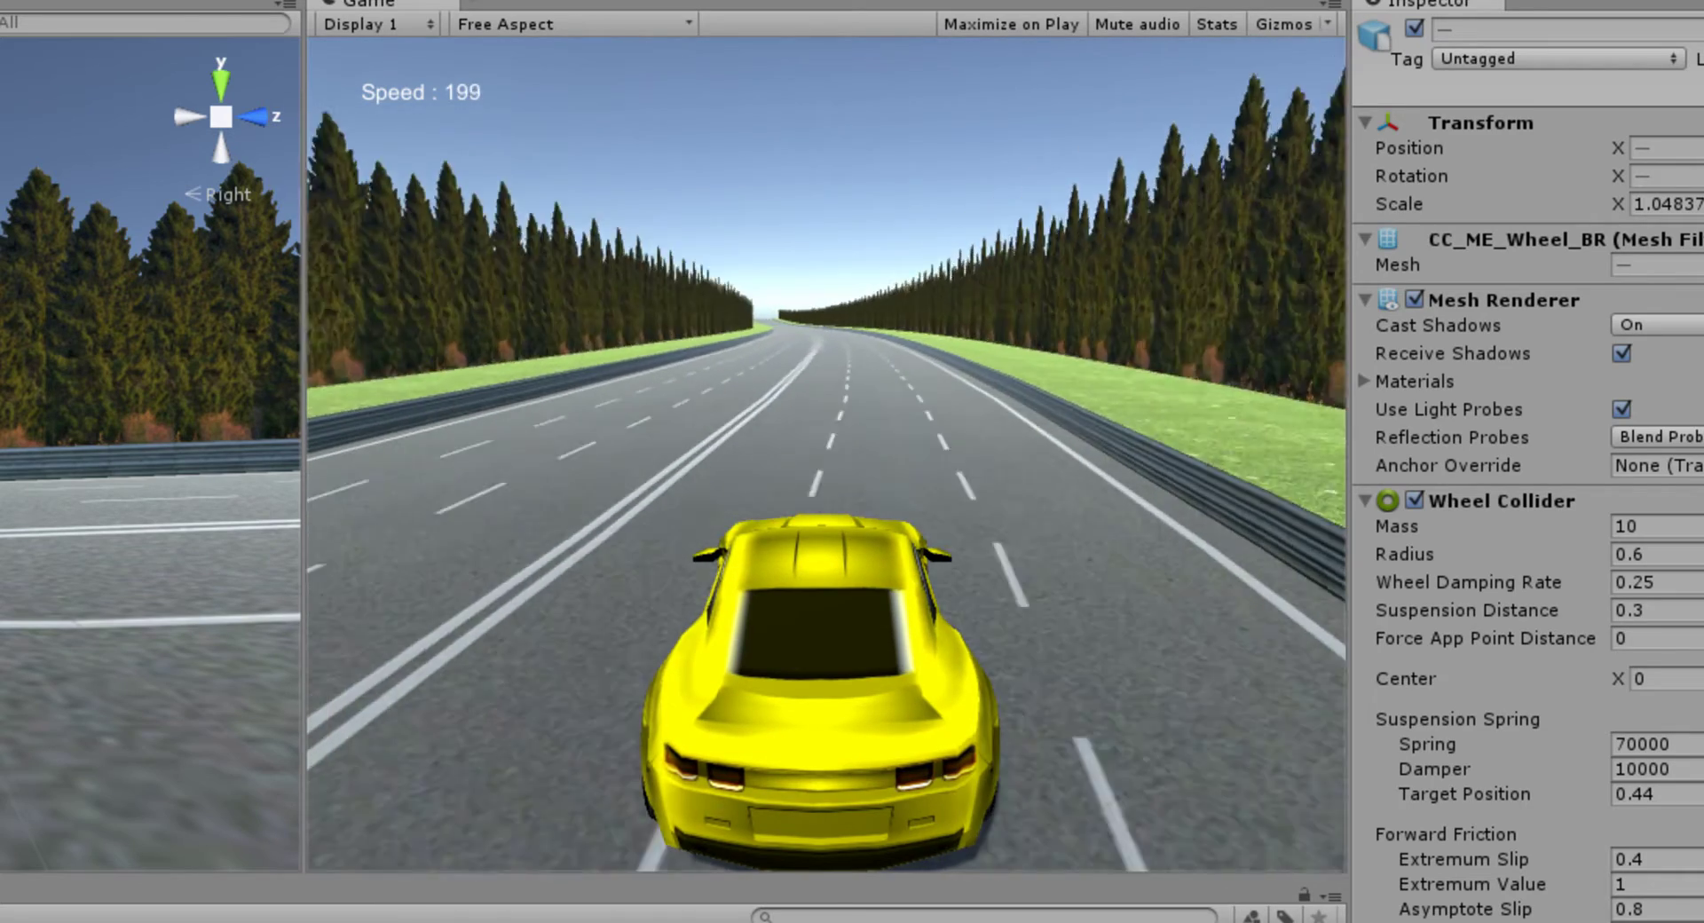
{"action": "key", "text": "Left"}
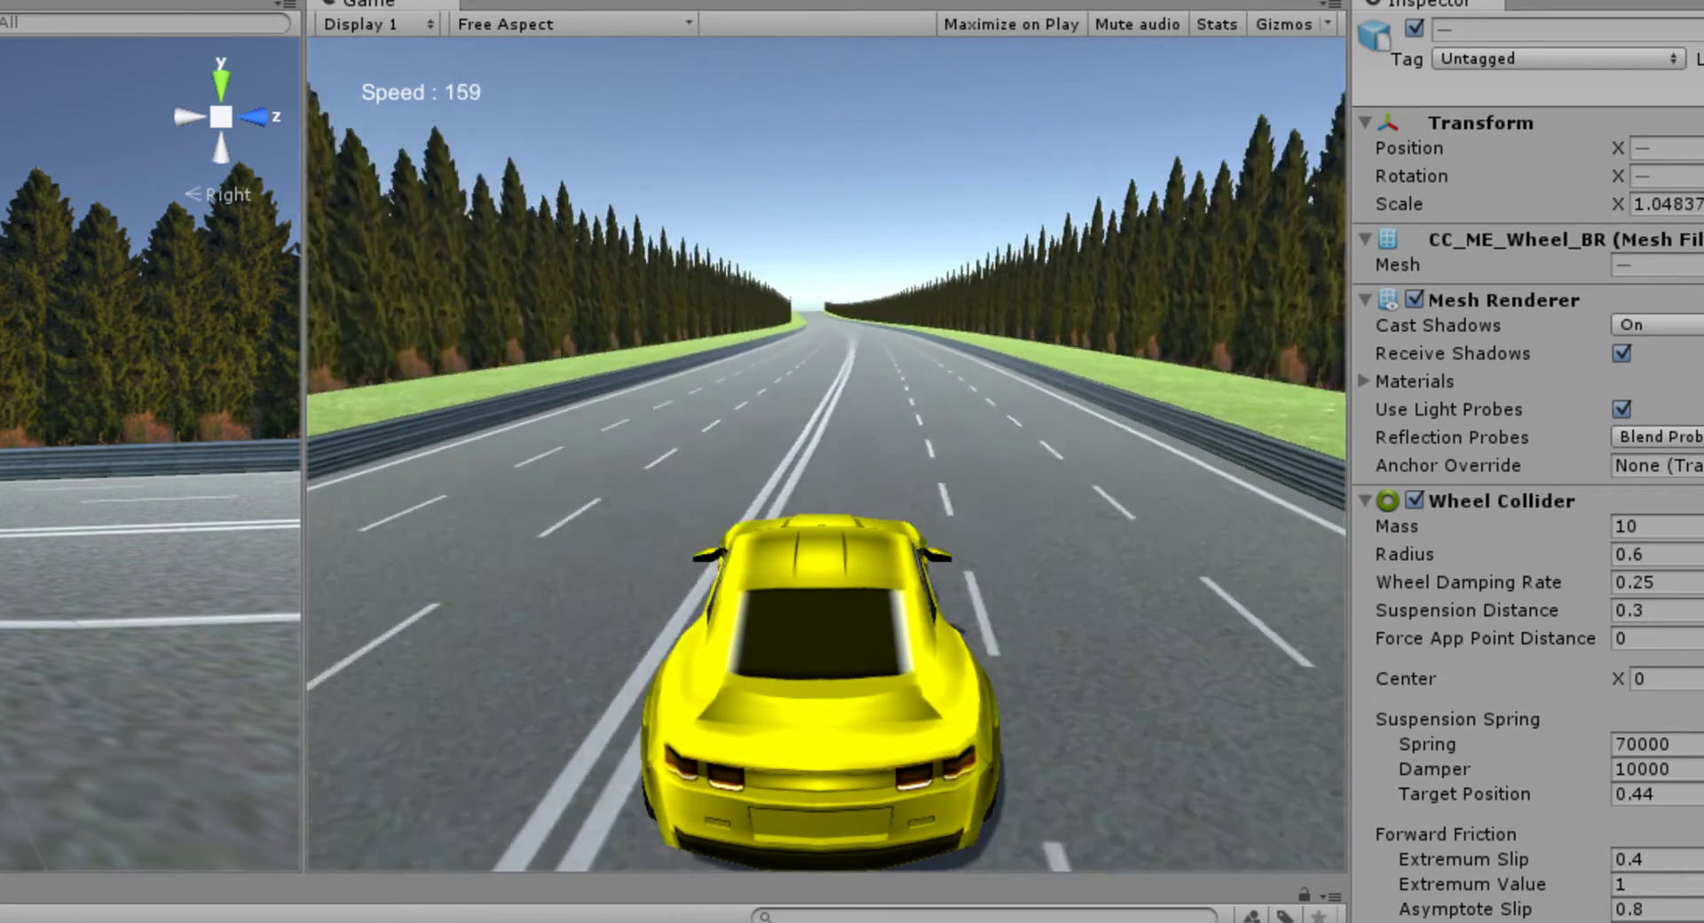
{"action": "key", "text": "Right"}
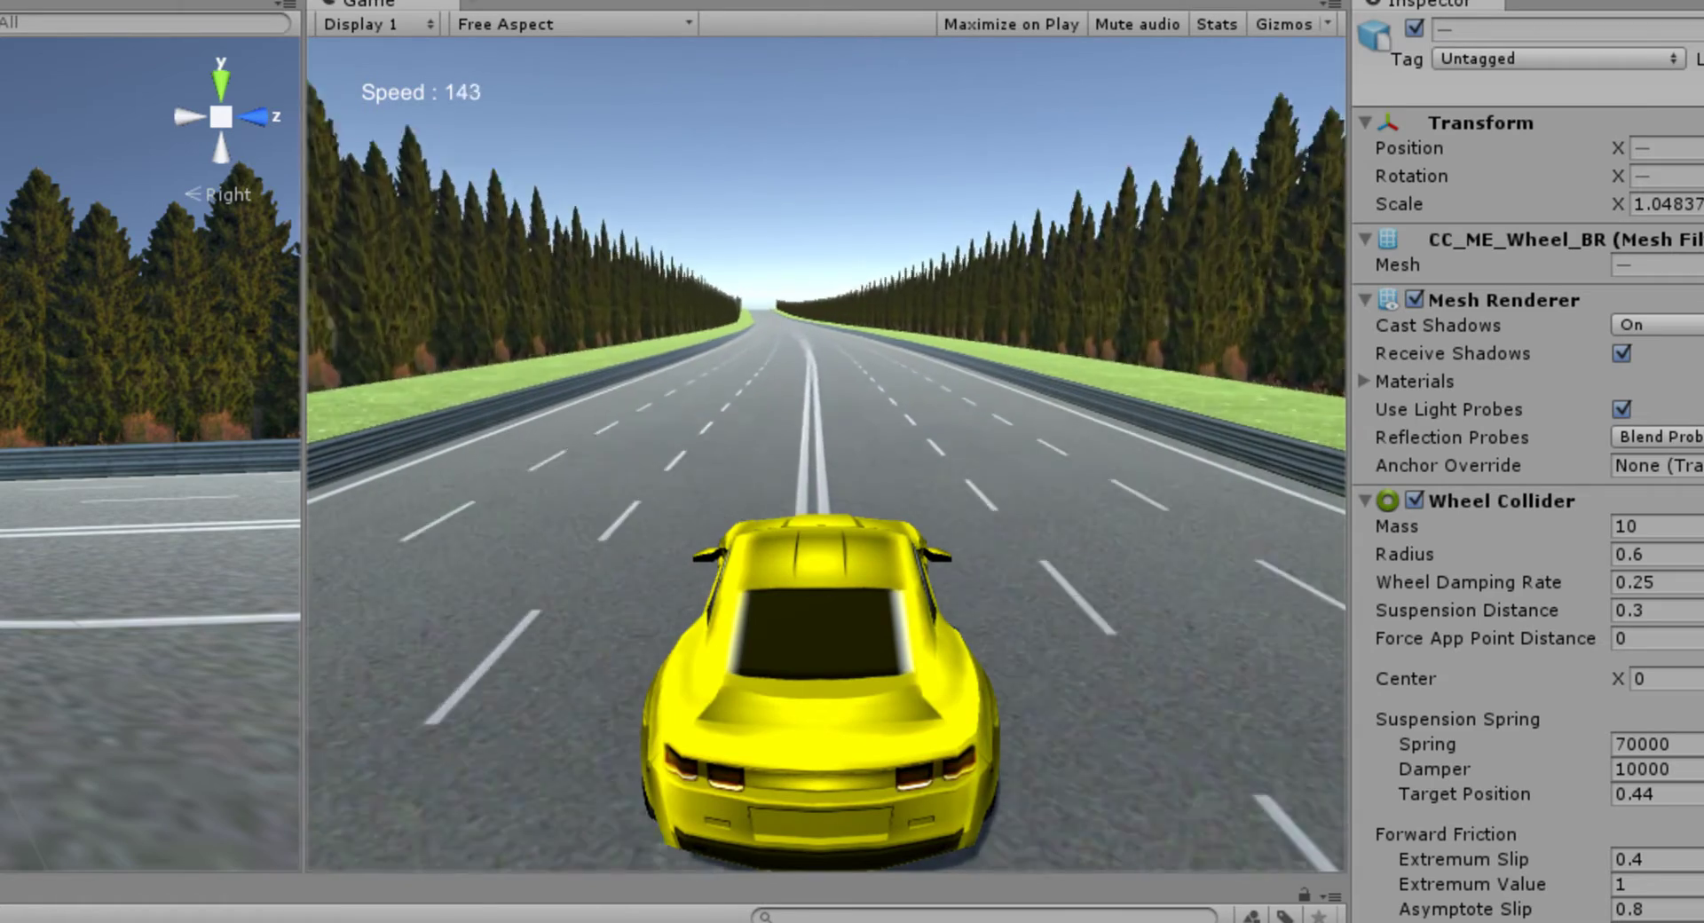
{"action": "key", "text": "ctrl+p"}
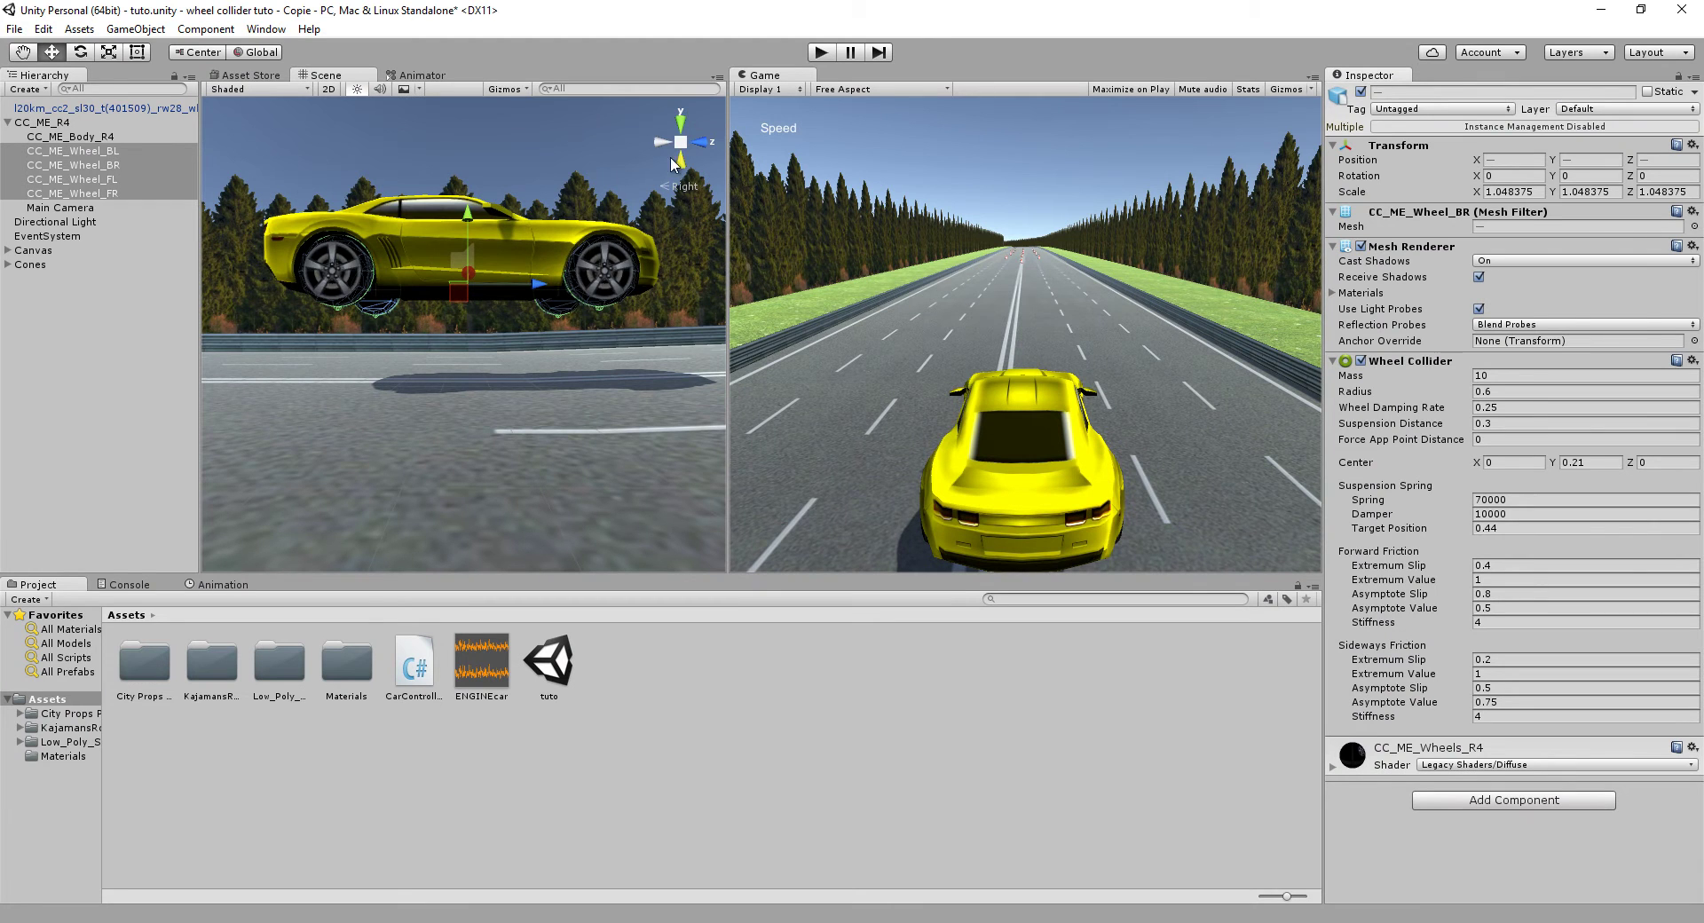
Step: From a zoomed-out top view, set CC_ME_R4's Rotation Y to 180
{"action": "left_click", "coordinate": [682, 124]}
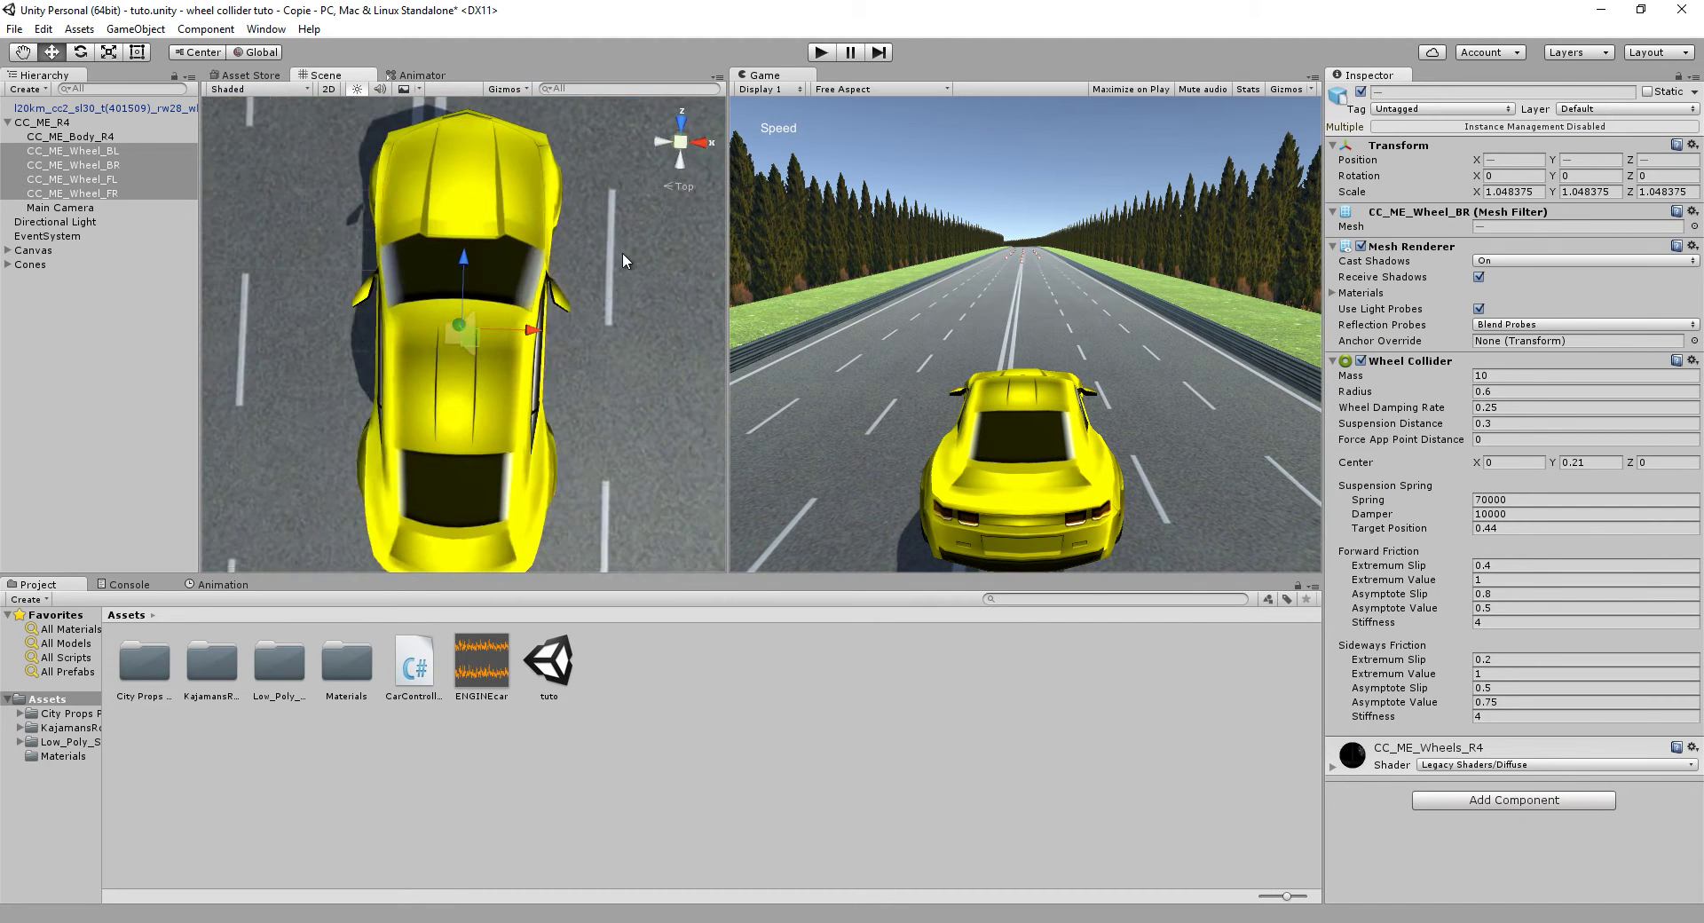
{"action": "scroll", "coordinate": [590, 377], "scroll_direction": "down", "scroll_amount": 3}
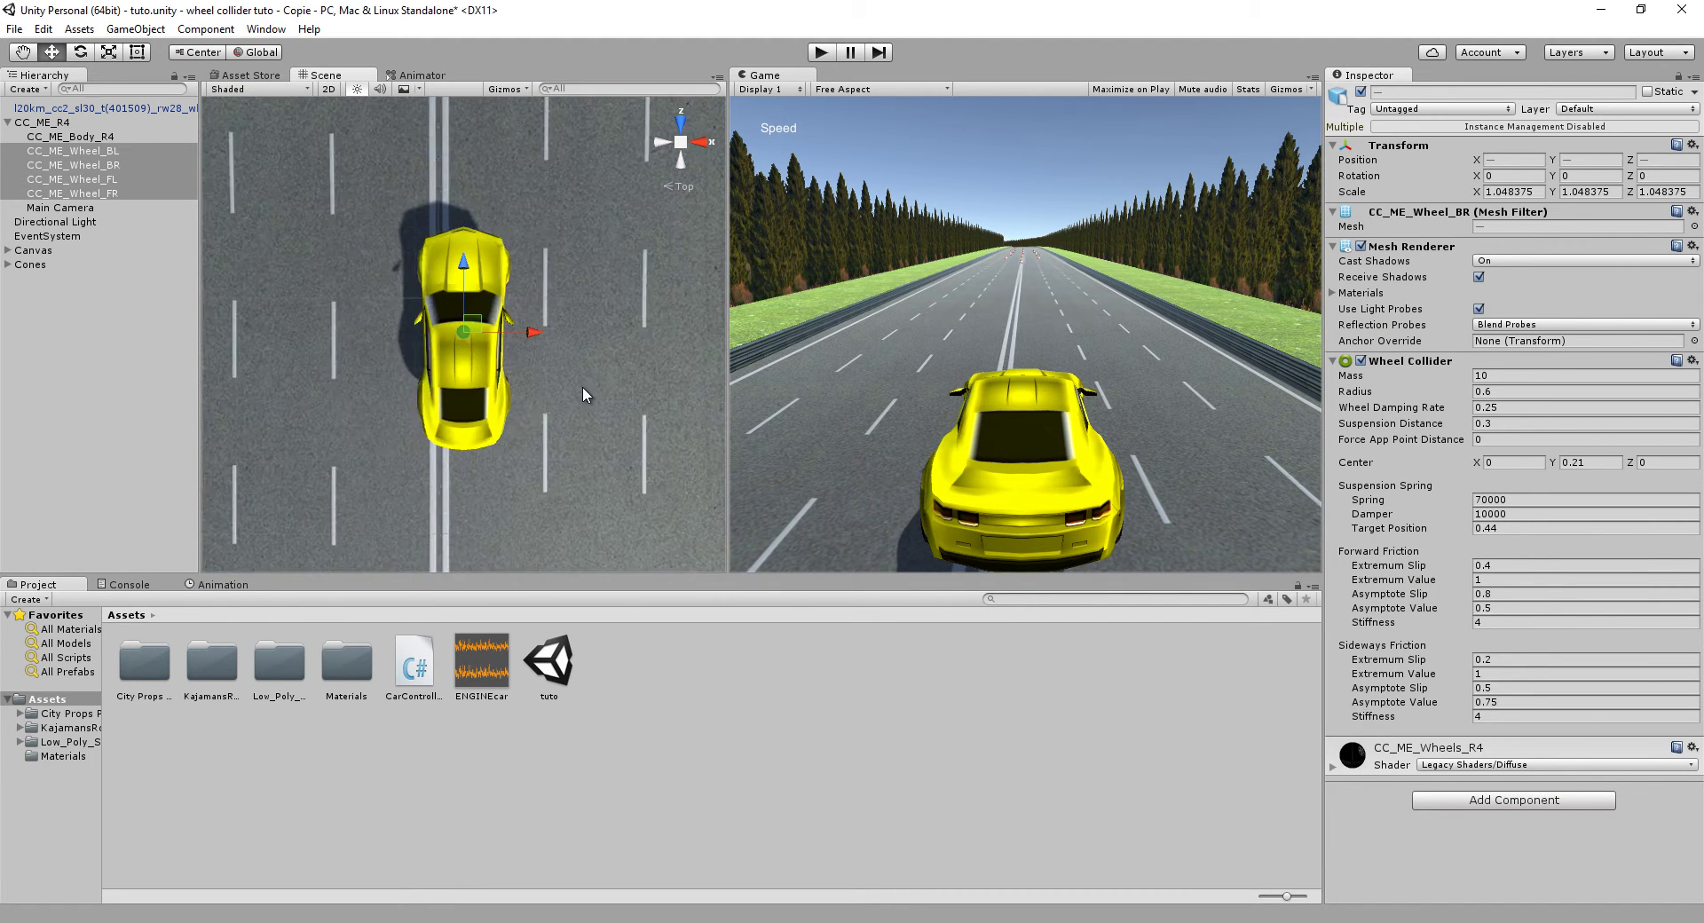
{"action": "scroll", "coordinate": [568, 399], "scroll_direction": "down", "scroll_amount": 3}
{"action": "scroll", "coordinate": [550, 407], "scroll_direction": "down", "scroll_amount": 2}
{"action": "scroll", "coordinate": [484, 395], "scroll_direction": "down", "scroll_amount": 2}
{"action": "scroll", "coordinate": [472, 385], "scroll_direction": "down", "scroll_amount": 2}
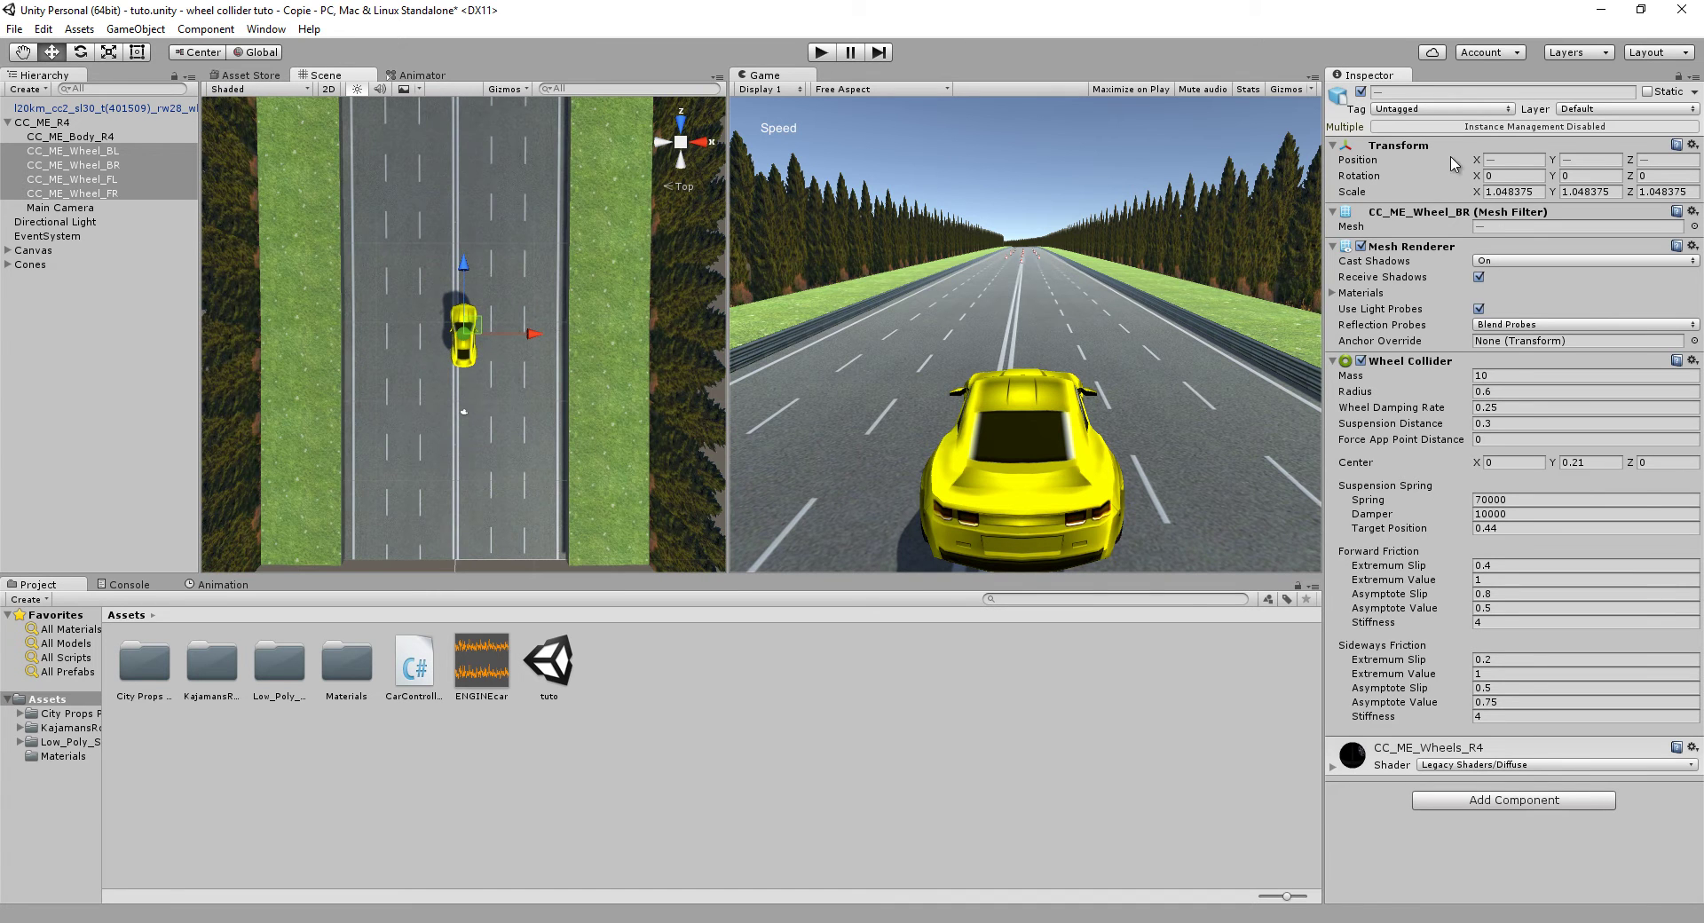
{"action": "left_click", "coordinate": [52, 122]}
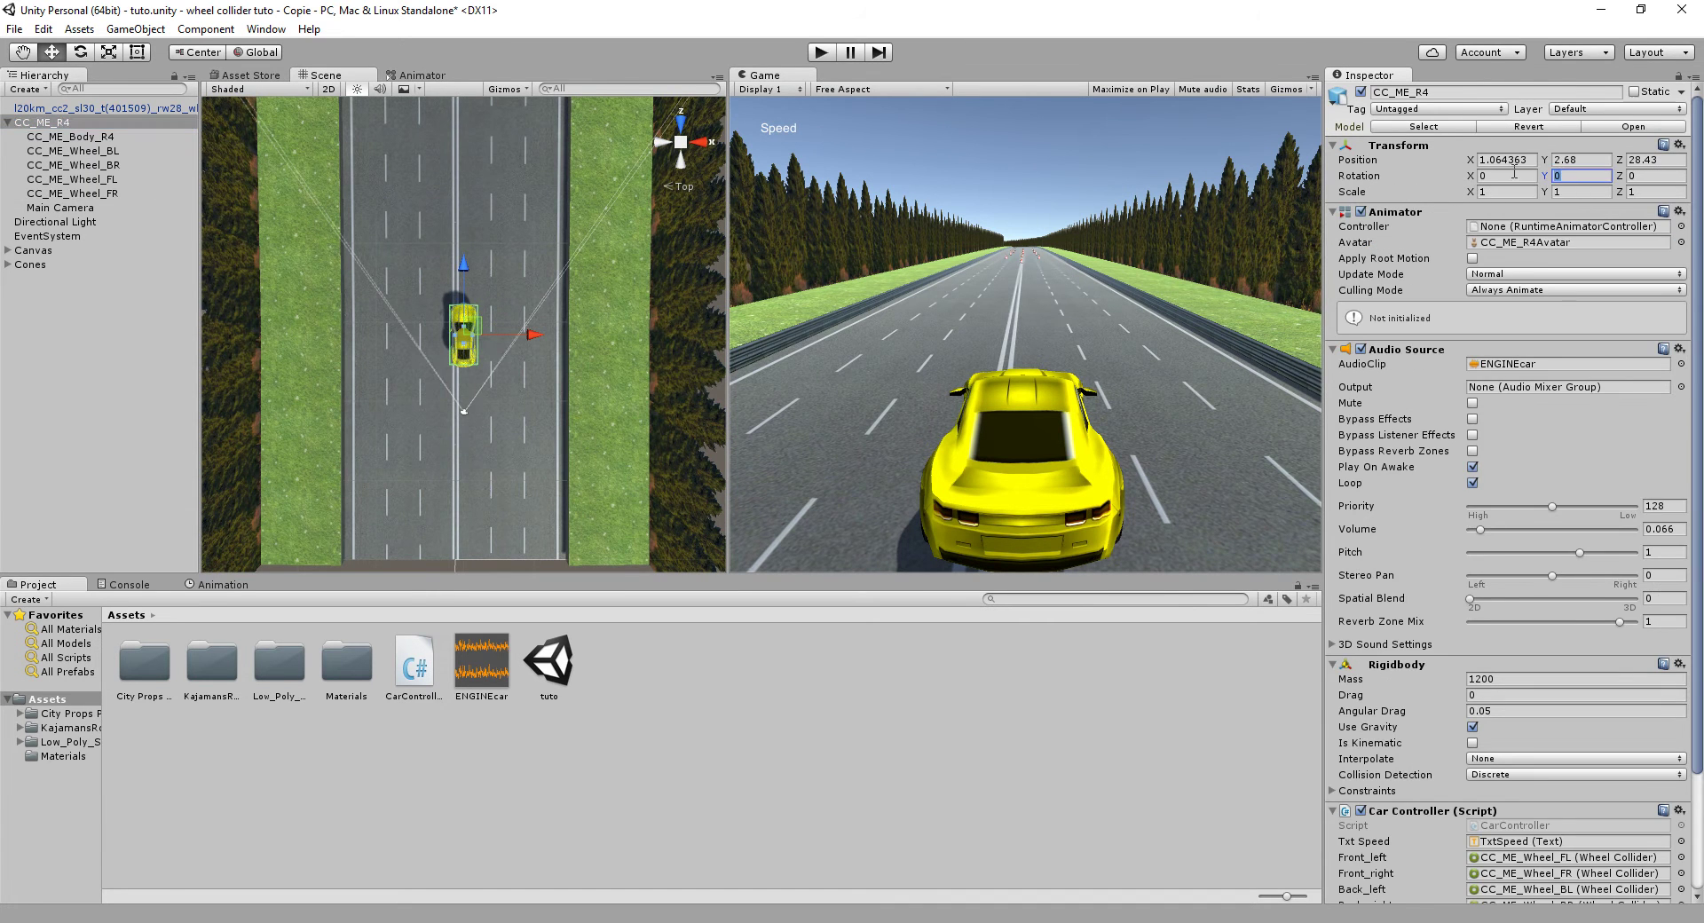
{"action": "type", "text": "180"}
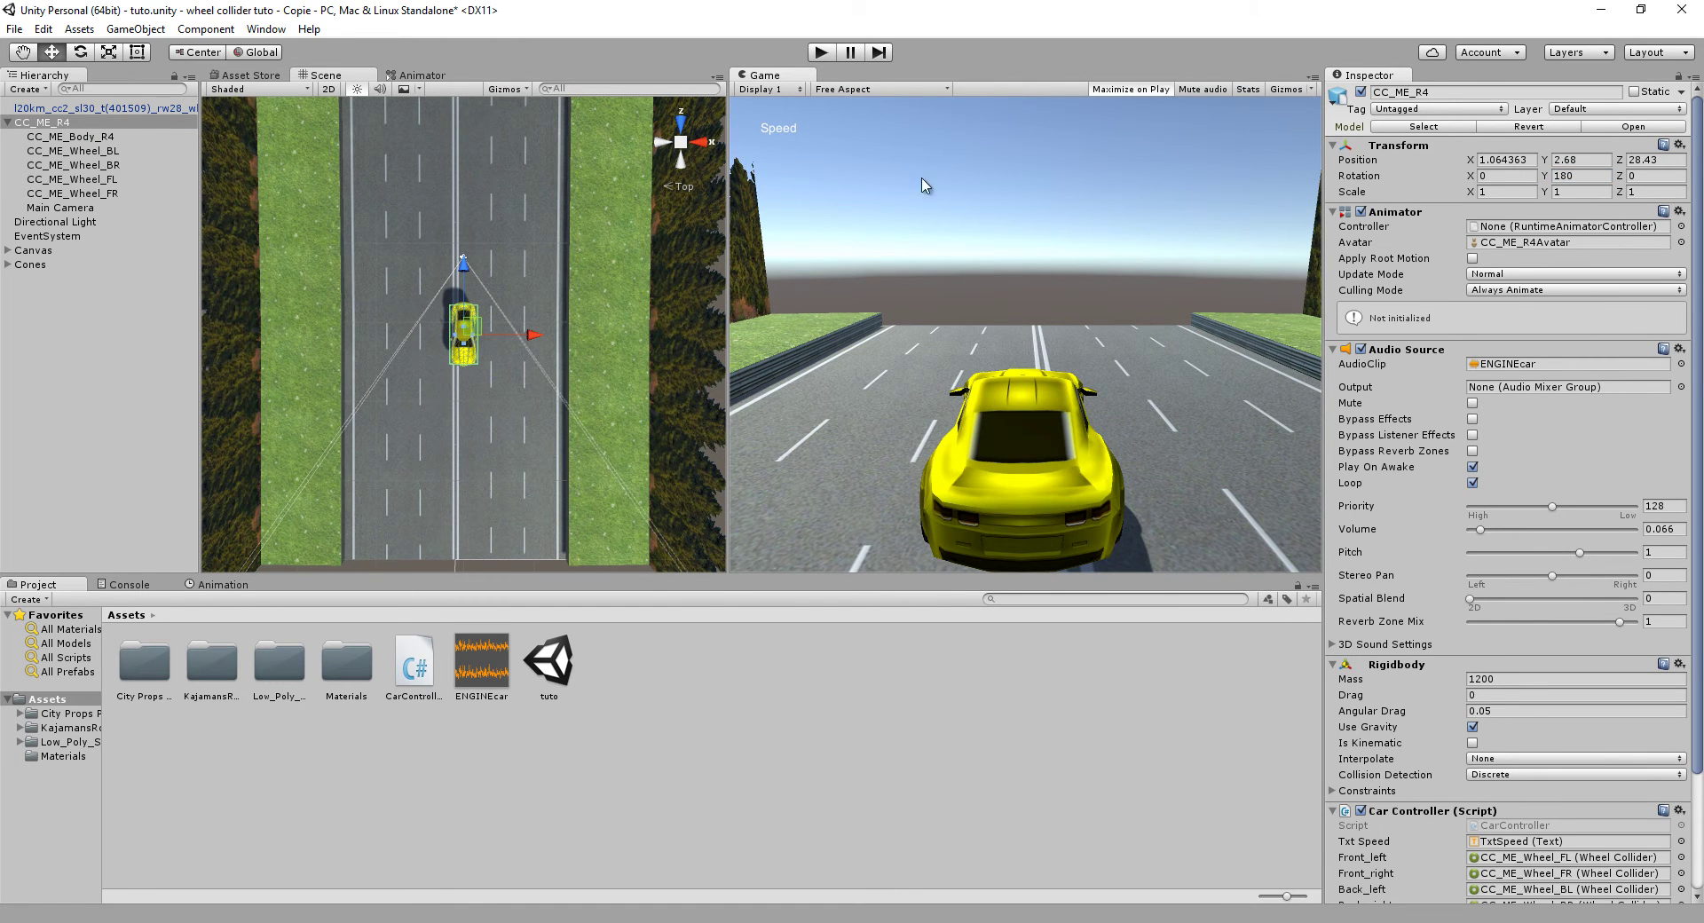
{"action": "left_click", "coordinate": [822, 57]}
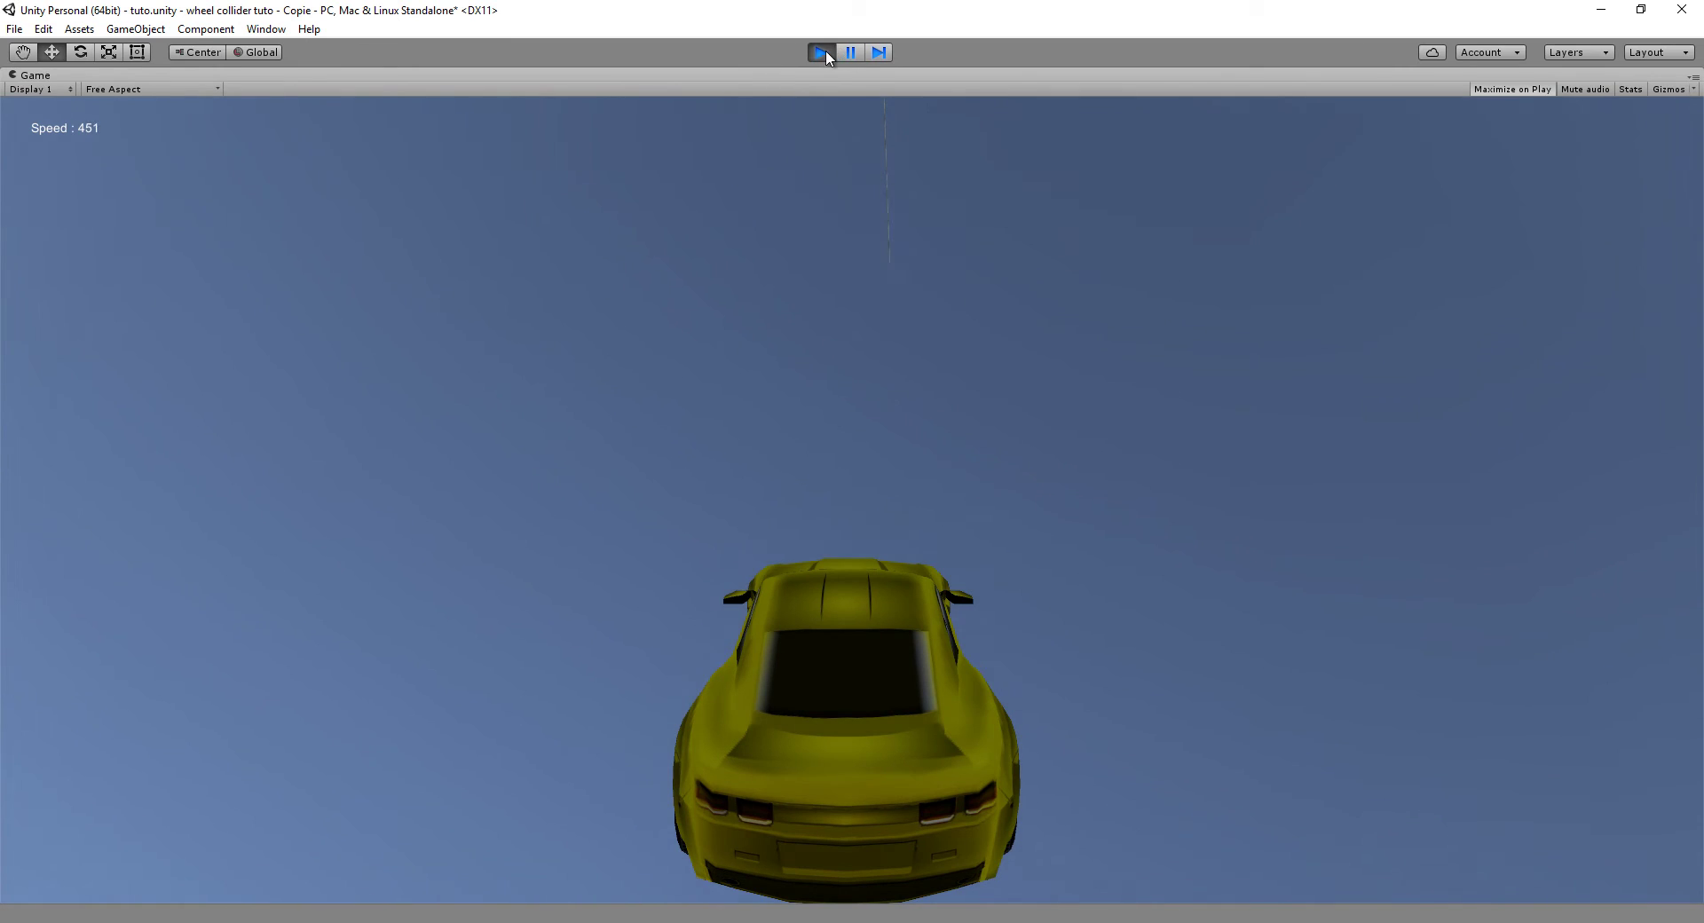
{"action": "left_click", "coordinate": [832, 46]}
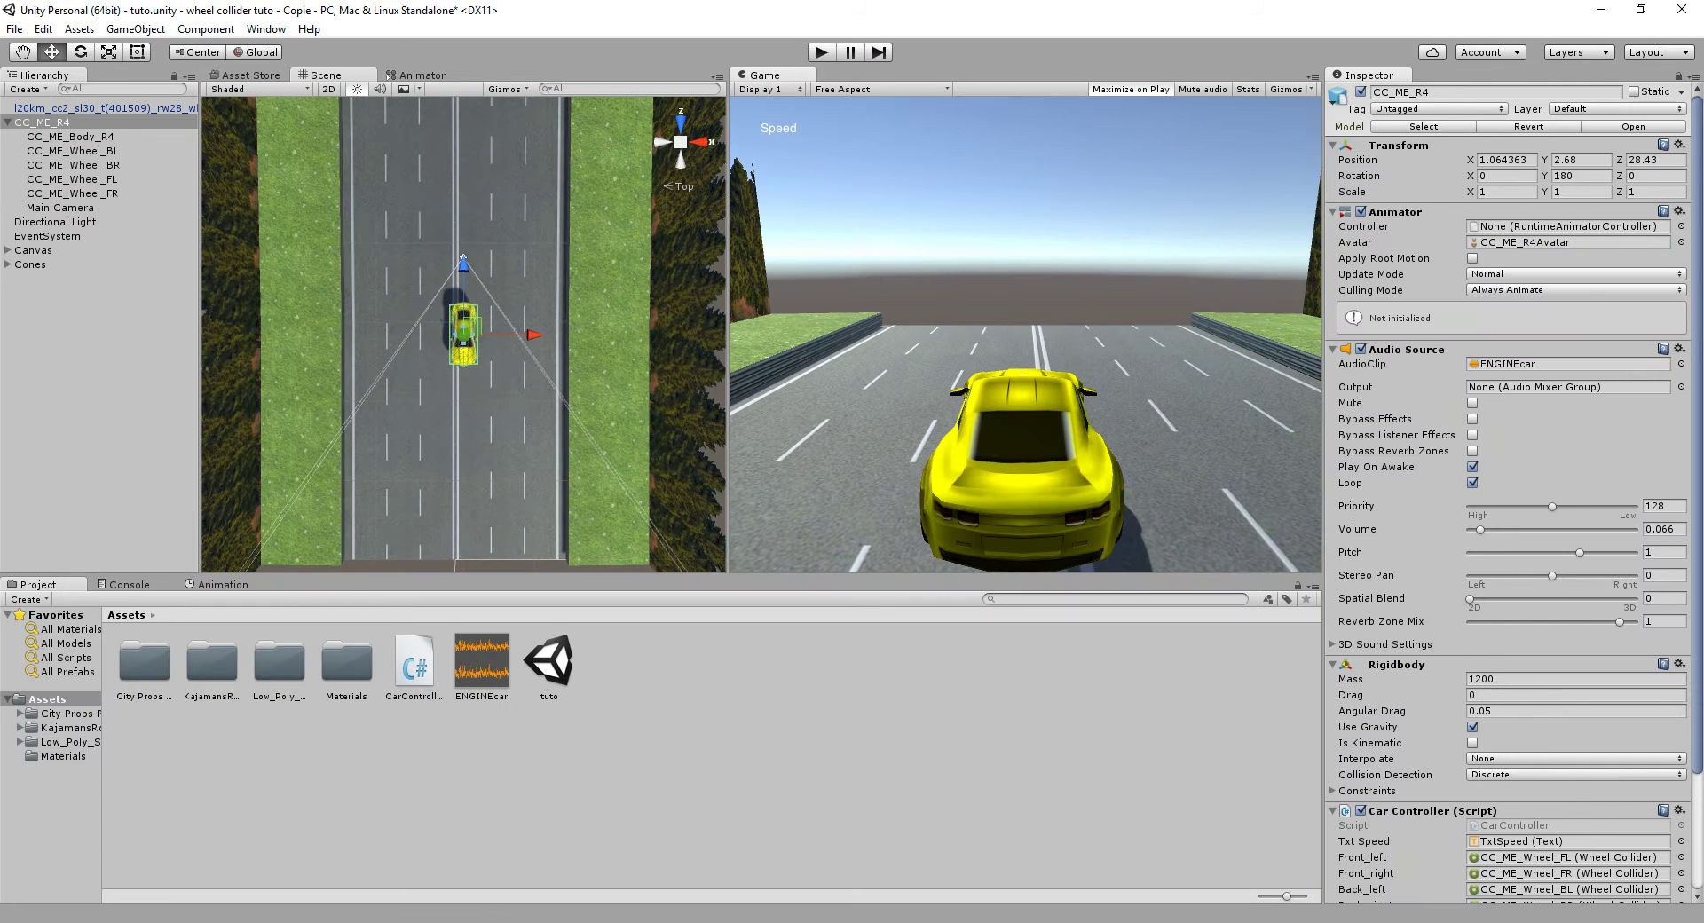
Step: In CarController.cs, add a 'float Val_pitch =' declaration above the pitch line in Update
{"action": "key", "text": "alt+Tab"}
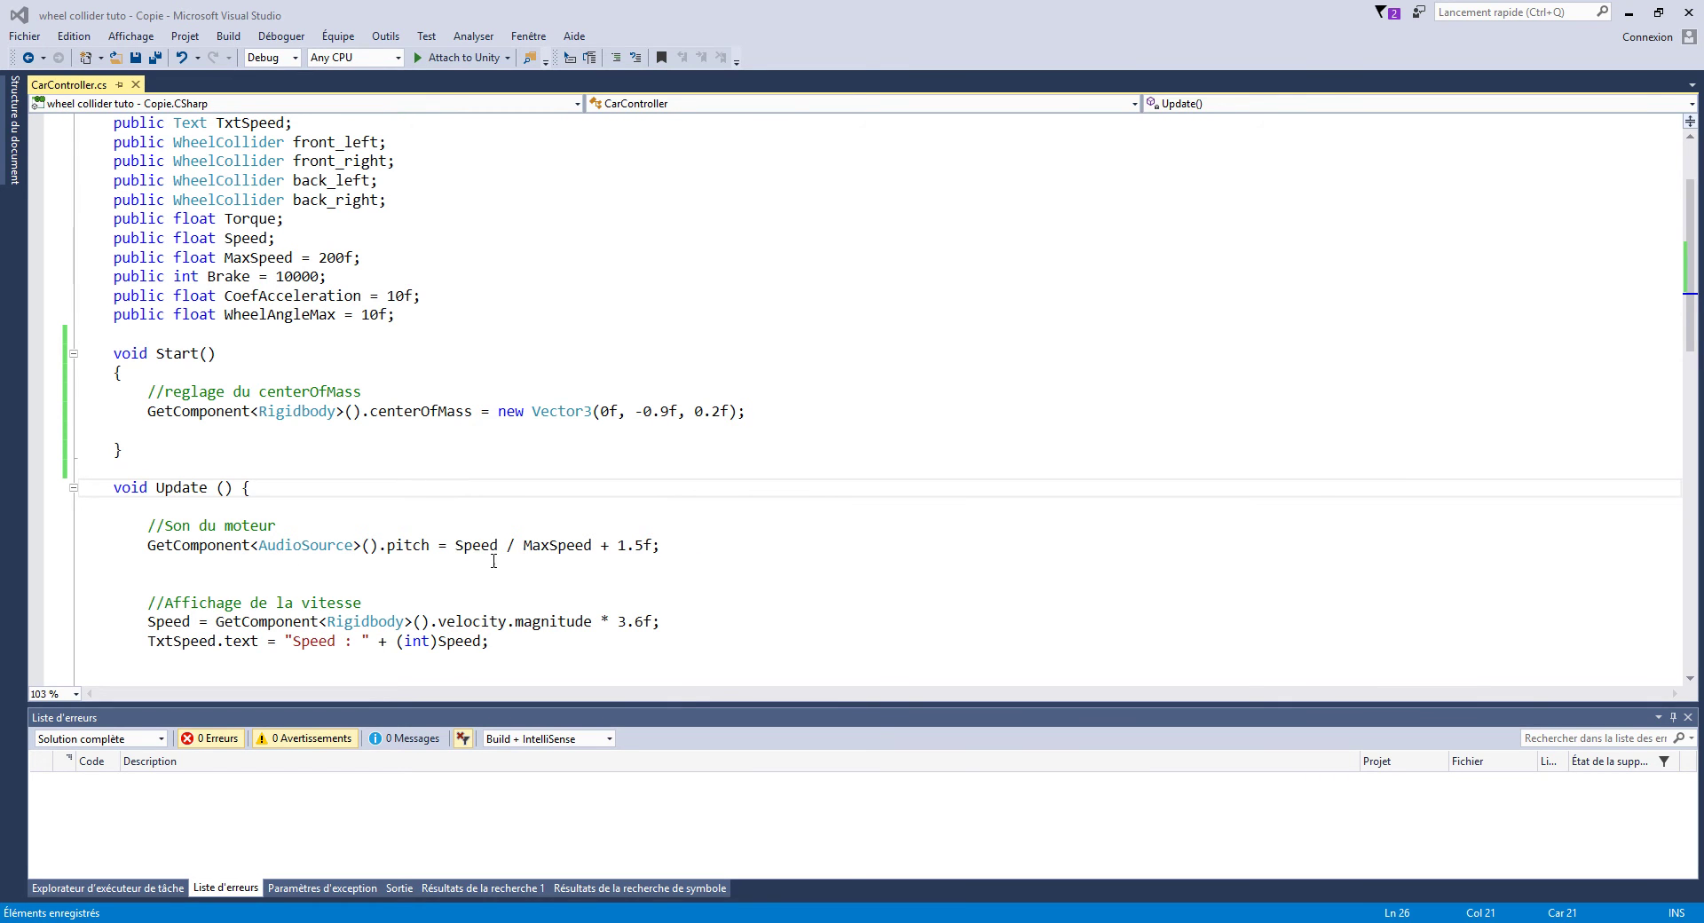
{"action": "left_click", "coordinate": [456, 550]}
{"action": "key", "text": "ctrl+Return"}
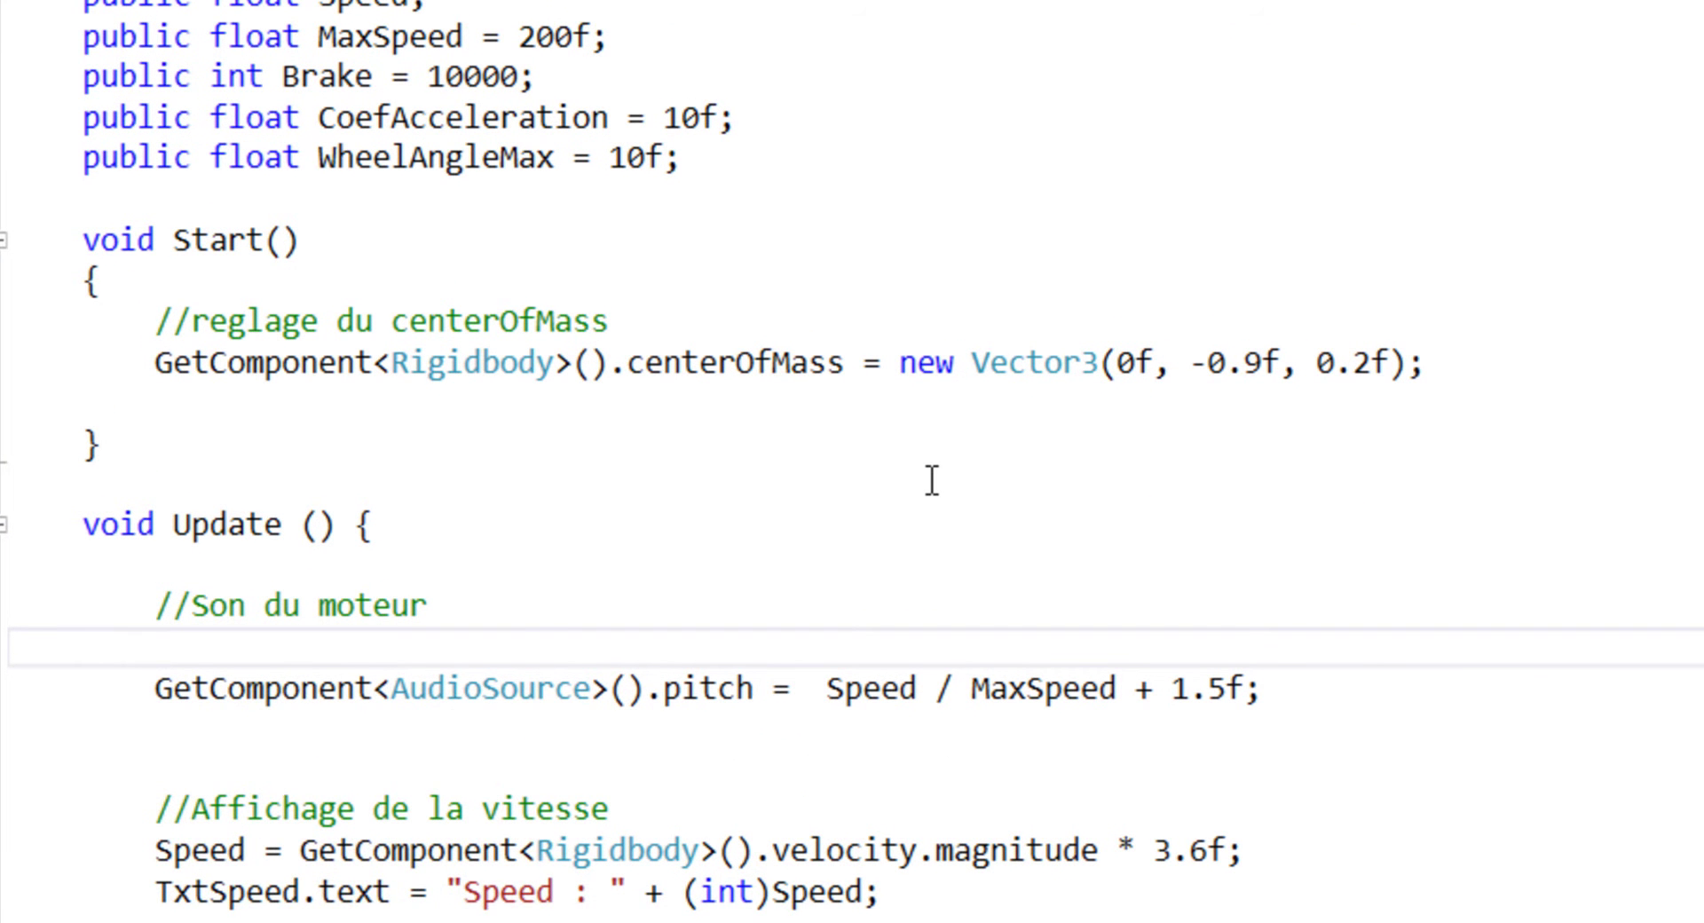
{"action": "type", "text": "float Val_pitch;"}
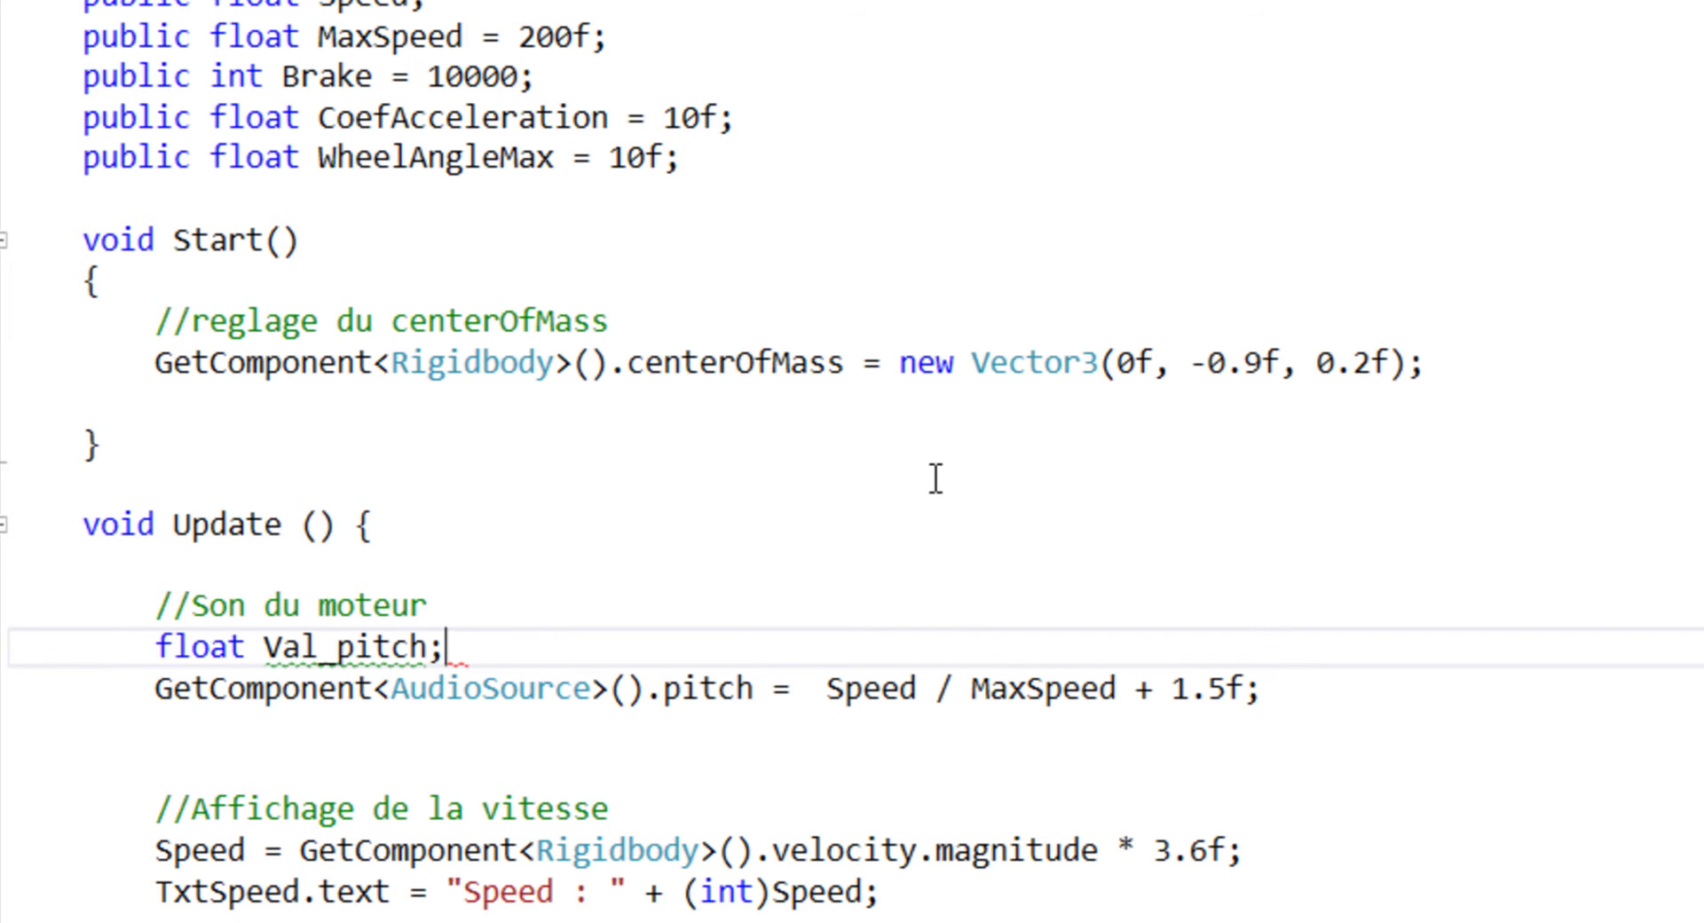
{"action": "left_click", "coordinate": [718, 750]}
{"action": "left_click", "coordinate": [571, 657]}
{"action": "key", "text": "Return"}
{"action": "type", "text": "v"}
{"action": "key", "text": "BackSpace"}
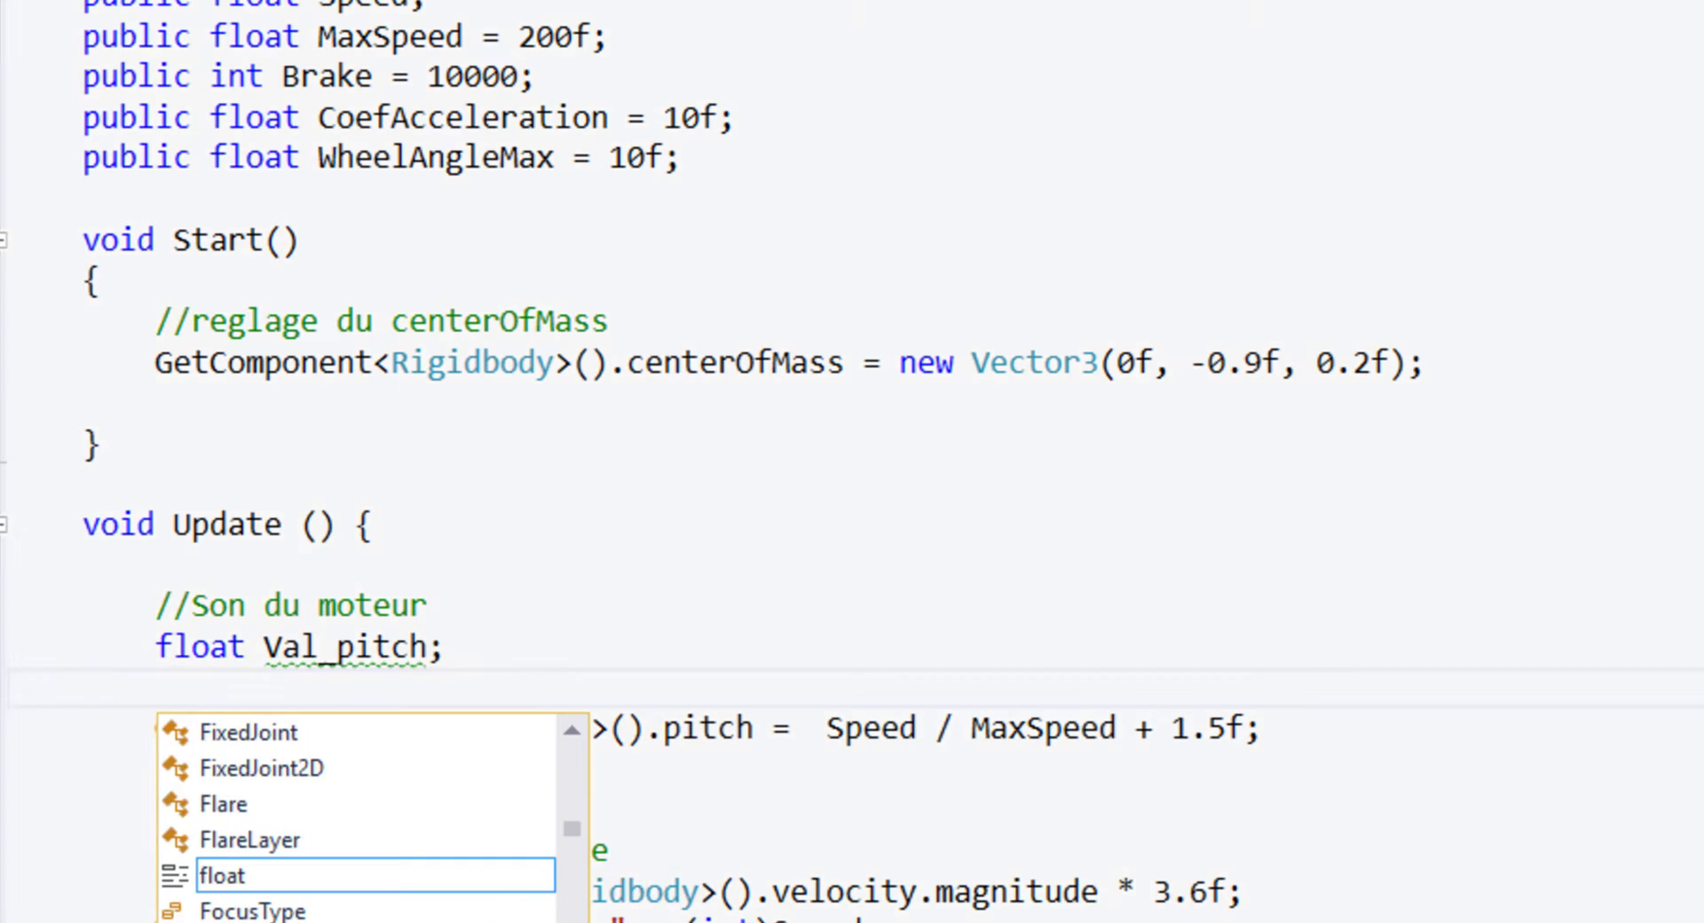
{"action": "left_click", "coordinate": [429, 648]}
{"action": "type", "text": "="}
Step: Copy Speed / MaxSpeed + 1.5f into the Val_pitch declaration and remove the leftover blank line
{"action": "mouse_move", "coordinate": [843, 735]}
{"action": "left_mouse_down"}
{"action": "mouse_move", "coordinate": [1080, 700]}
{"action": "mouse_move", "coordinate": [1246, 717]}
{"action": "left_mouse_up"}
{"action": "key", "text": "ctrl+c"}
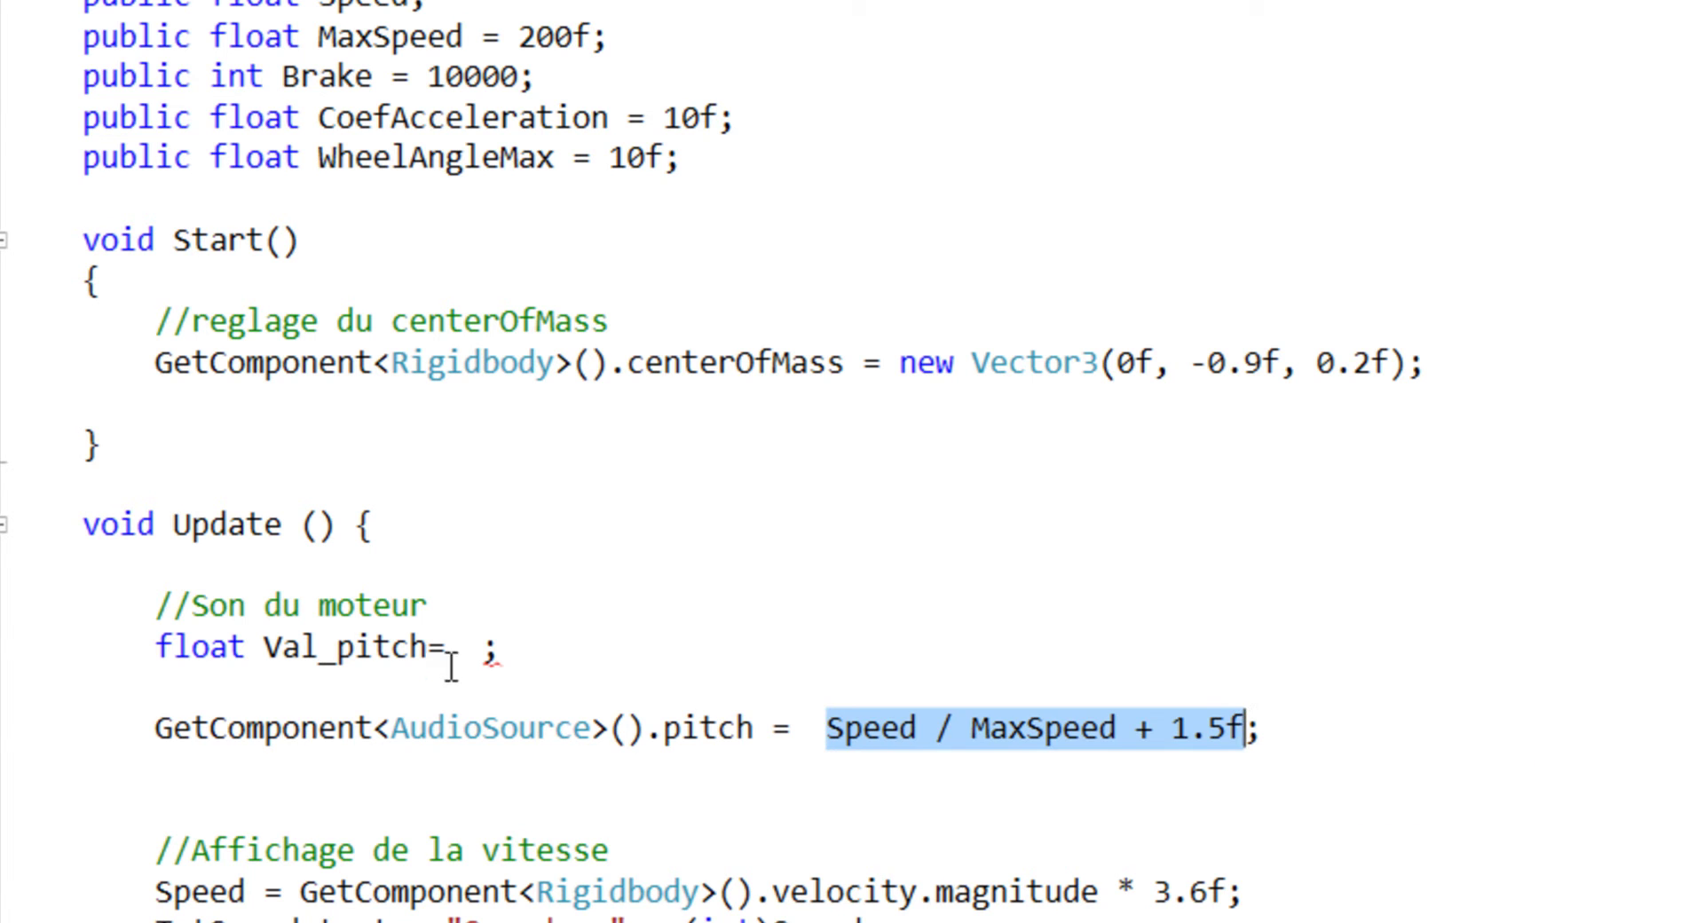
{"action": "left_click", "coordinate": [458, 648]}
{"action": "key", "text": "ctrl+v"}
{"action": "left_click", "coordinate": [1154, 830]}
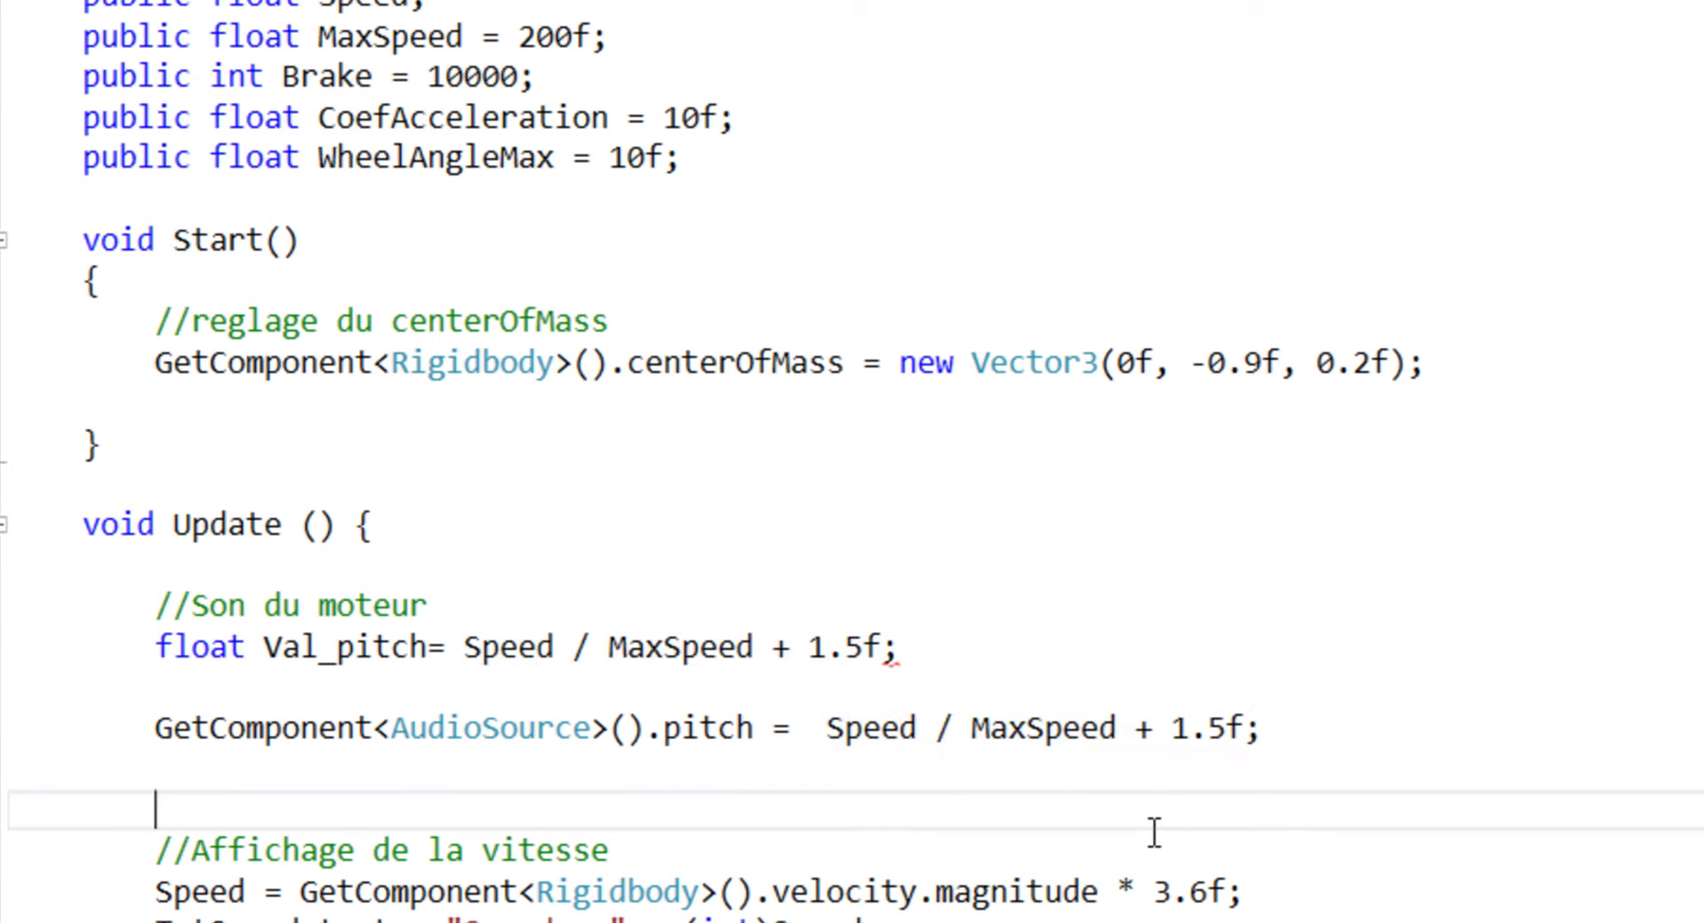
{"action": "left_click", "coordinate": [1002, 661]}
{"action": "key", "text": "Delete"}
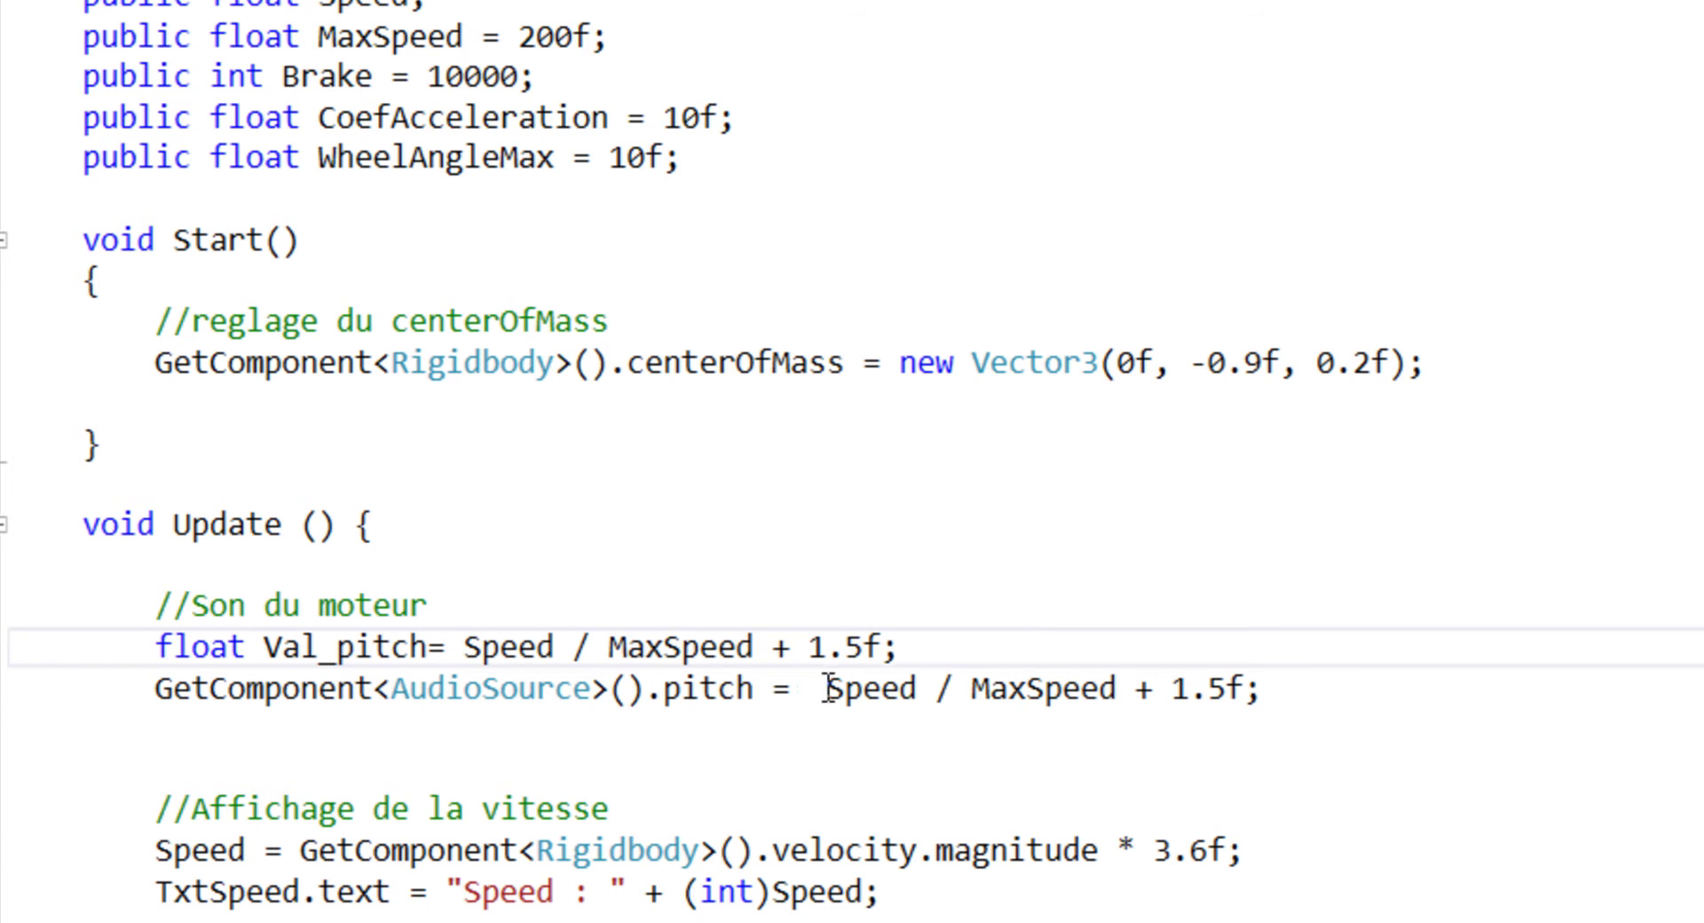
Step: Replace the old pitch formula in the AudioSource pitch assignment with Val_pitch
{"action": "left_click_drag", "start_coordinate": [825, 688], "coordinate": [1247, 688]}
{"action": "type", "text": "val"}
{"action": "key", "text": "Return"}
{"action": "left_click", "coordinate": [1197, 608]}
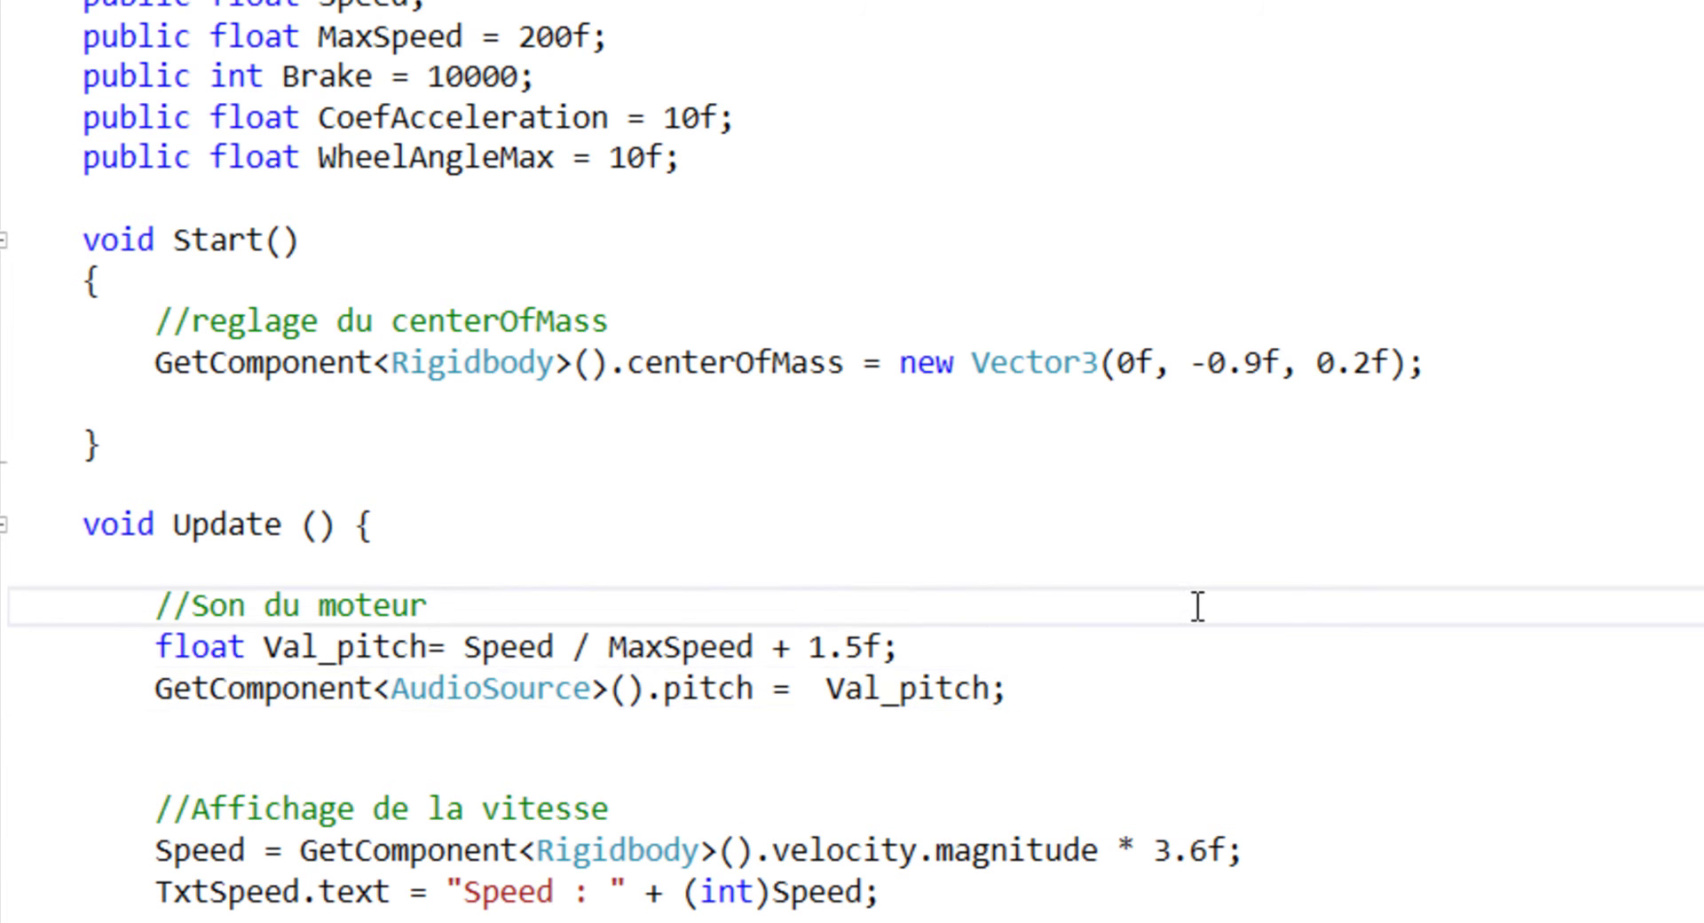
Step: Wrap the pitch value as Mathf.Clamp(Val_pitch,1f,3f)
{"action": "left_click", "coordinate": [812, 689]}
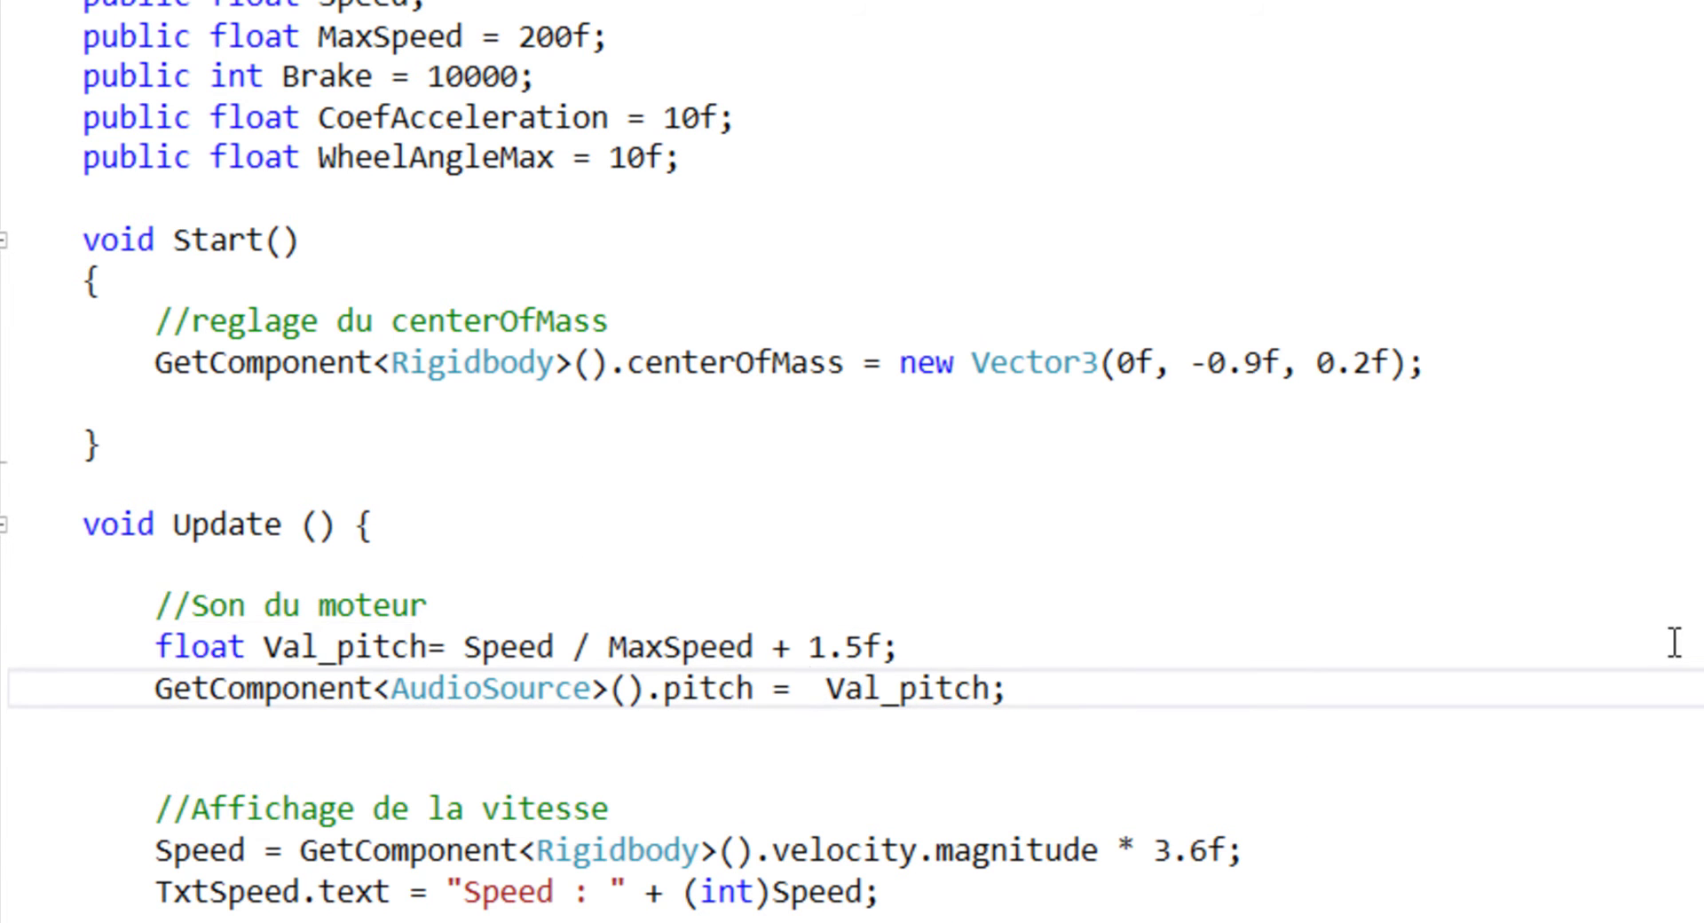
{"action": "type", "text": "matf"}
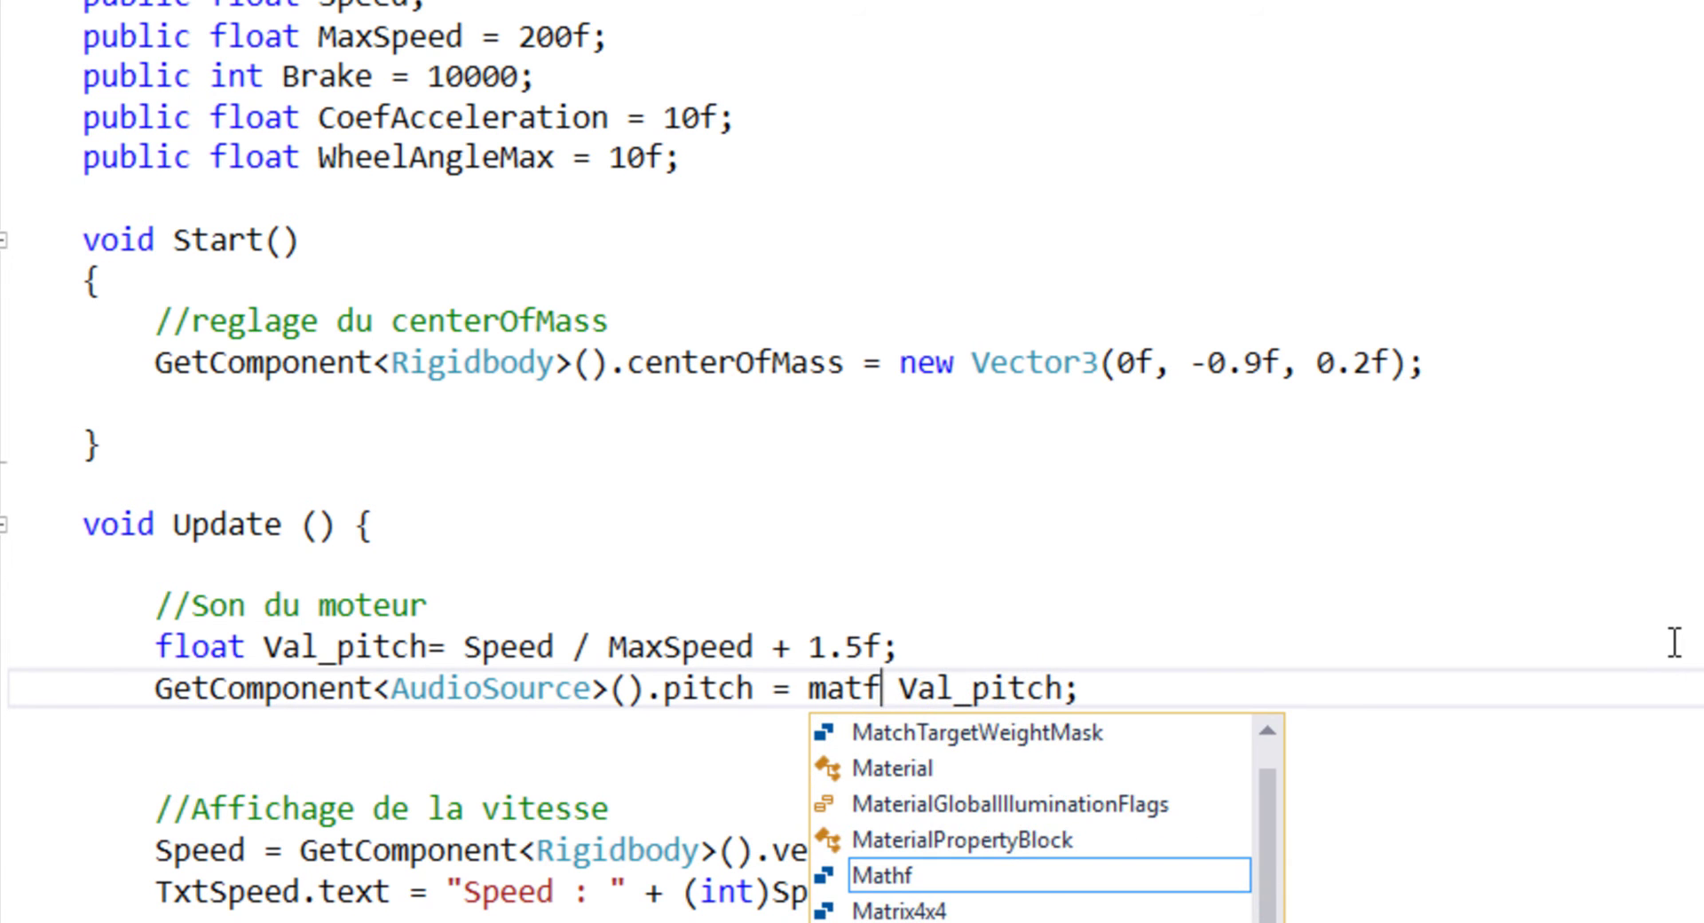
{"action": "key", "text": "BackSpace"}
{"action": "type", "text": "hf.ca"}
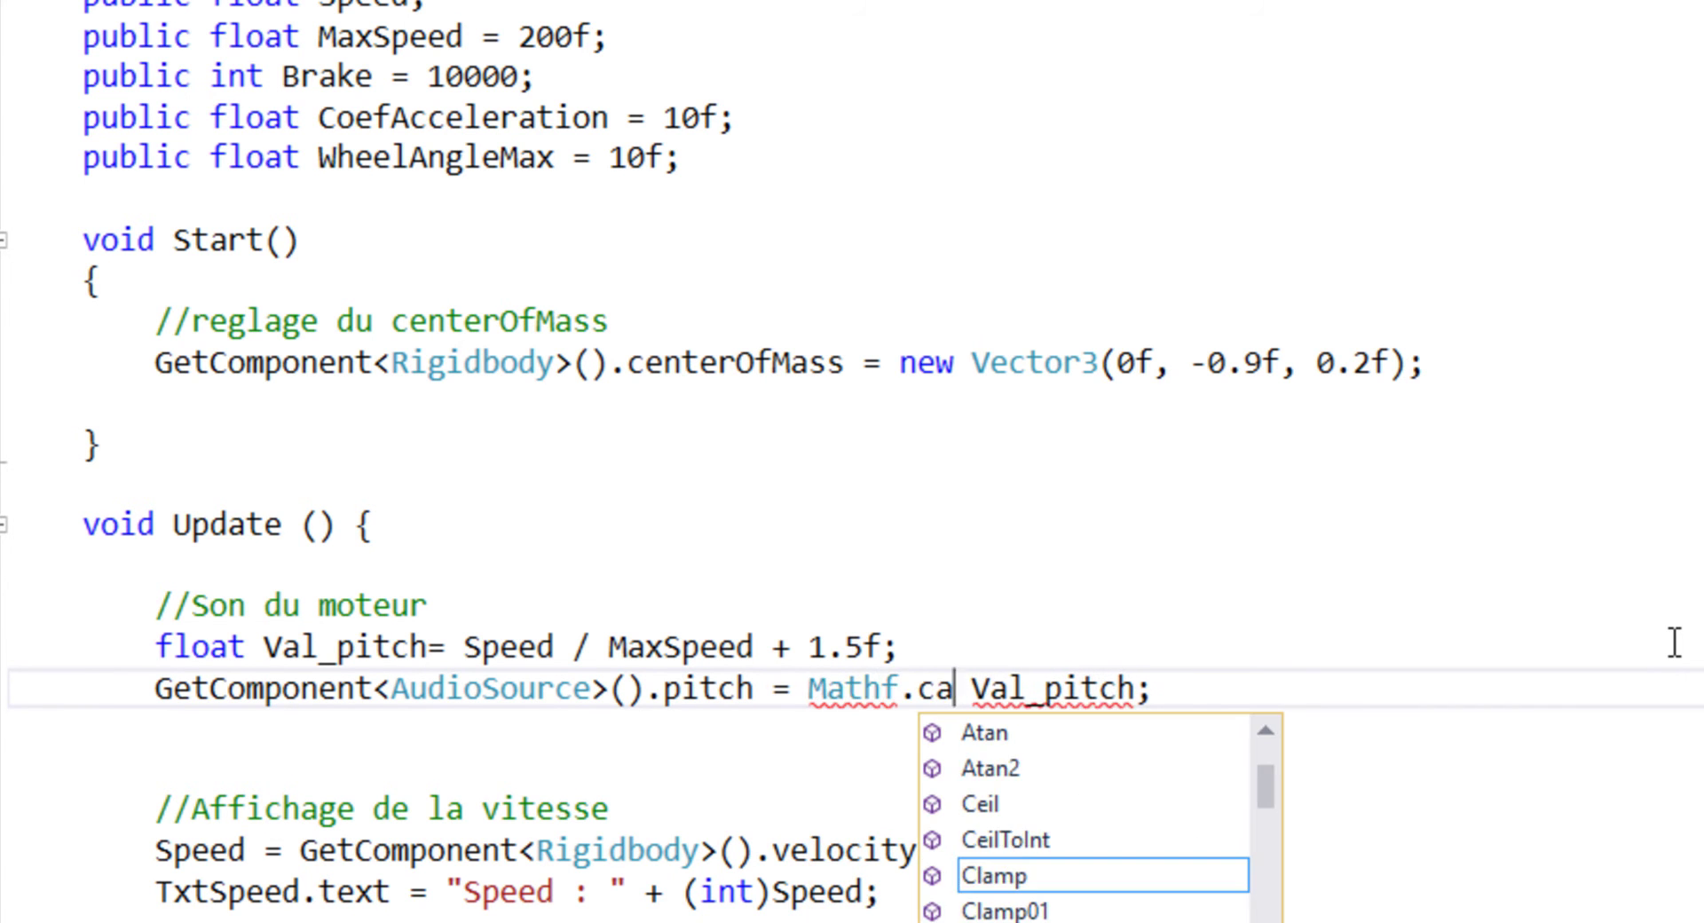
{"action": "key", "text": "BackSpace"}
{"action": "type", "text": "lamp("}
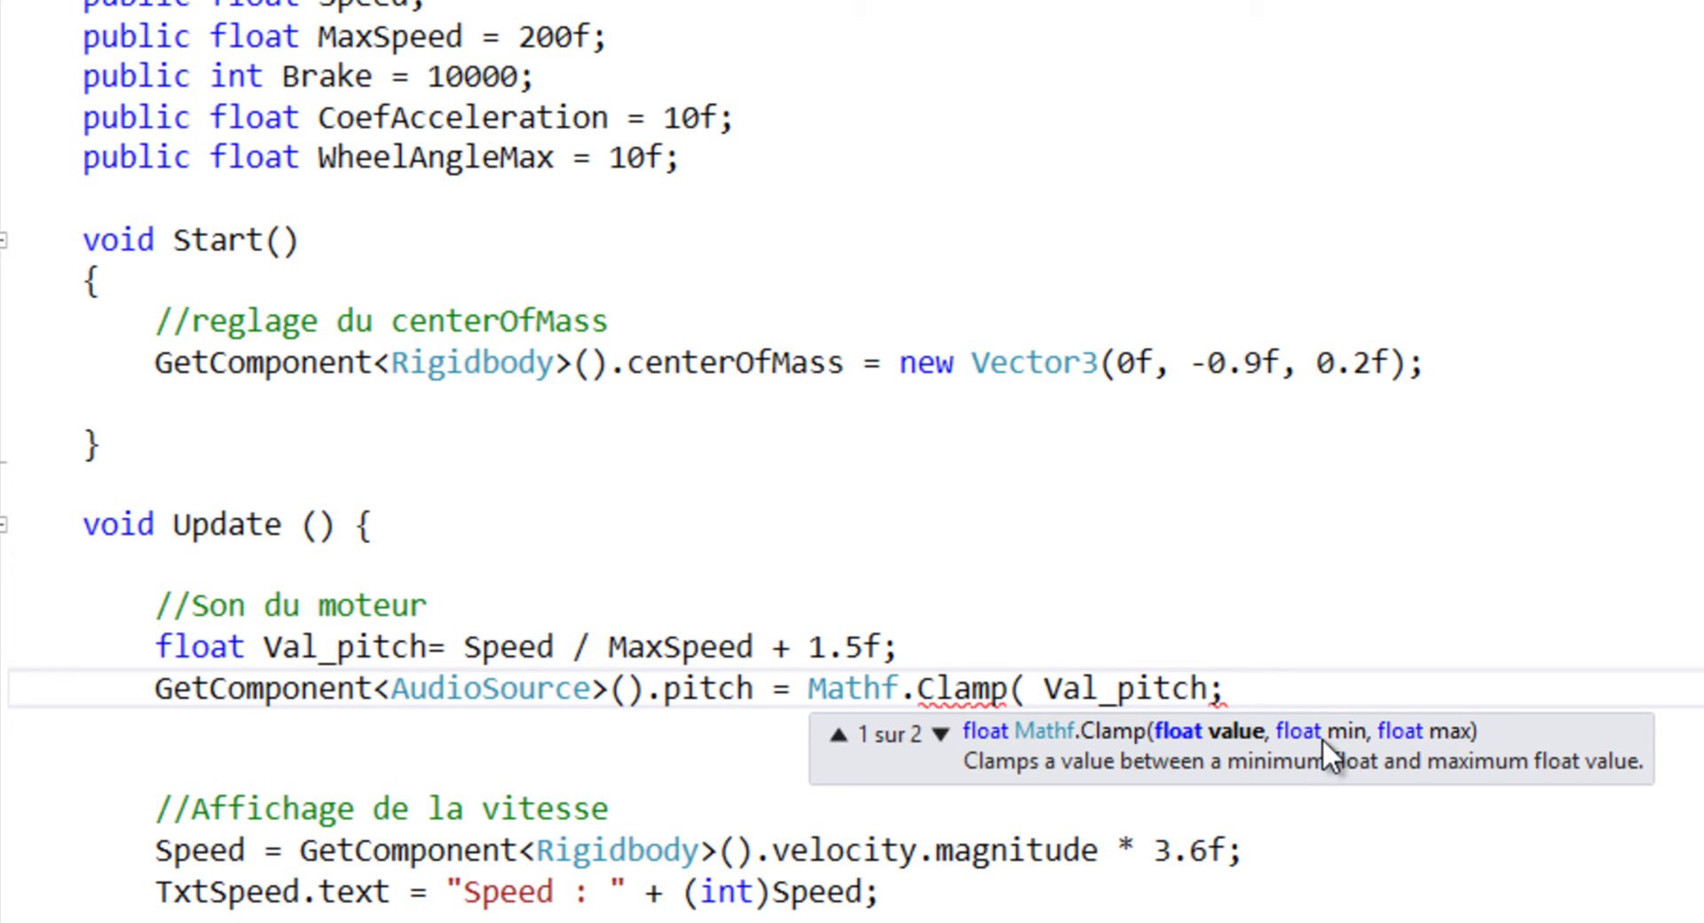
{"action": "left_click", "coordinate": [1209, 688]}
{"action": "type", "text": ","}
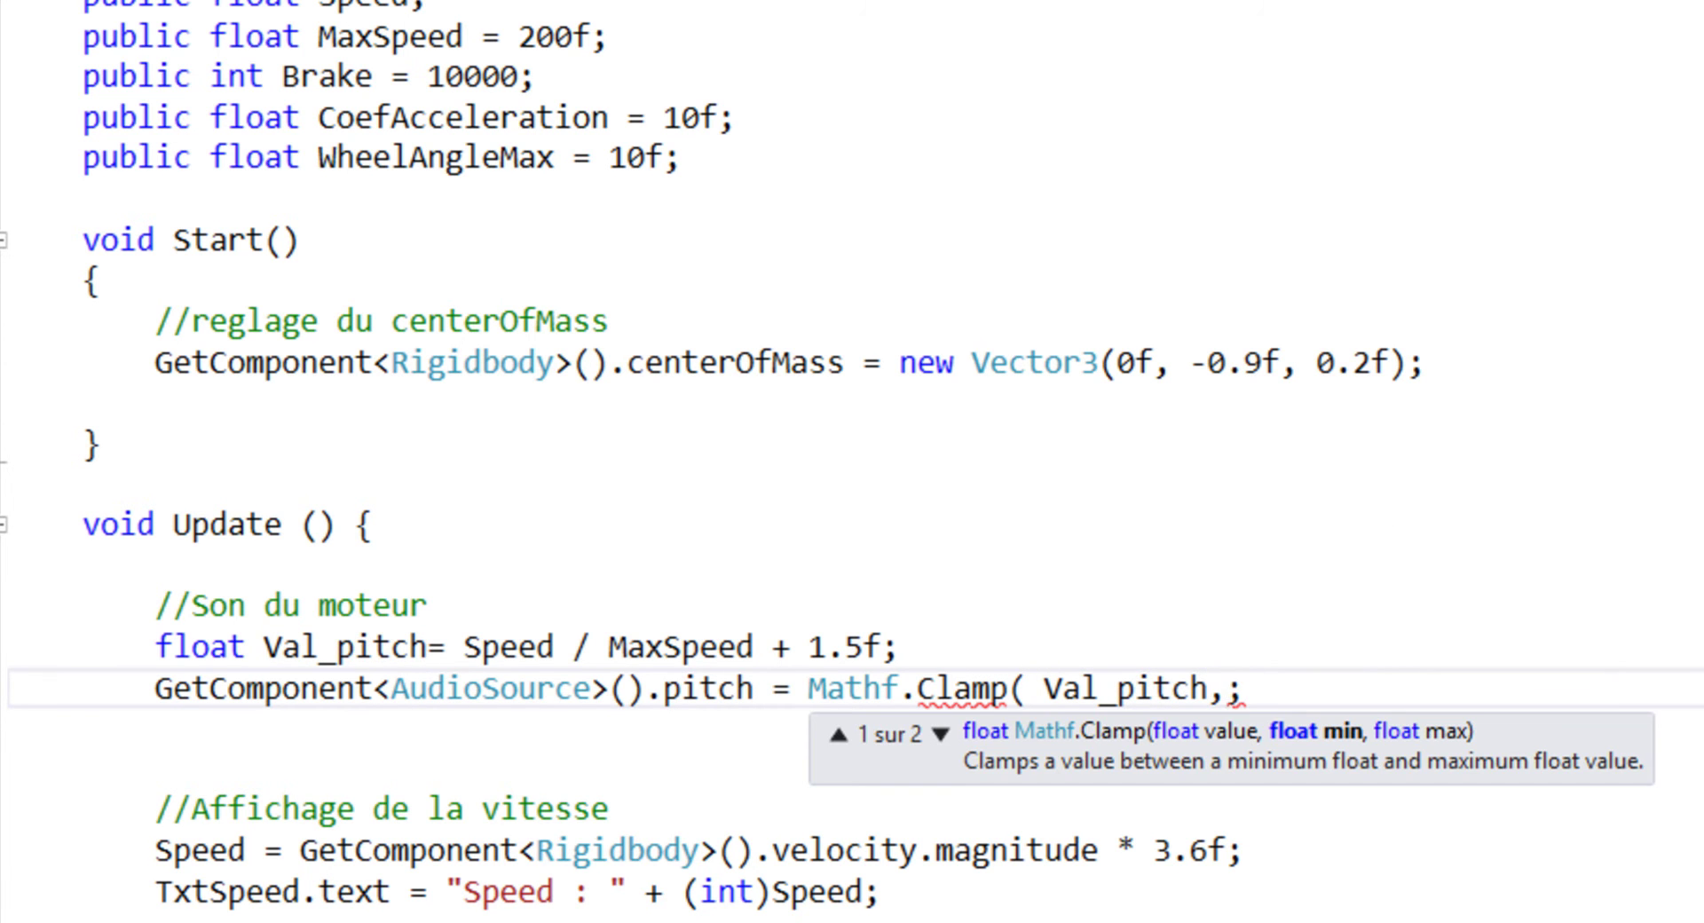
{"action": "type", "text": "1f"}
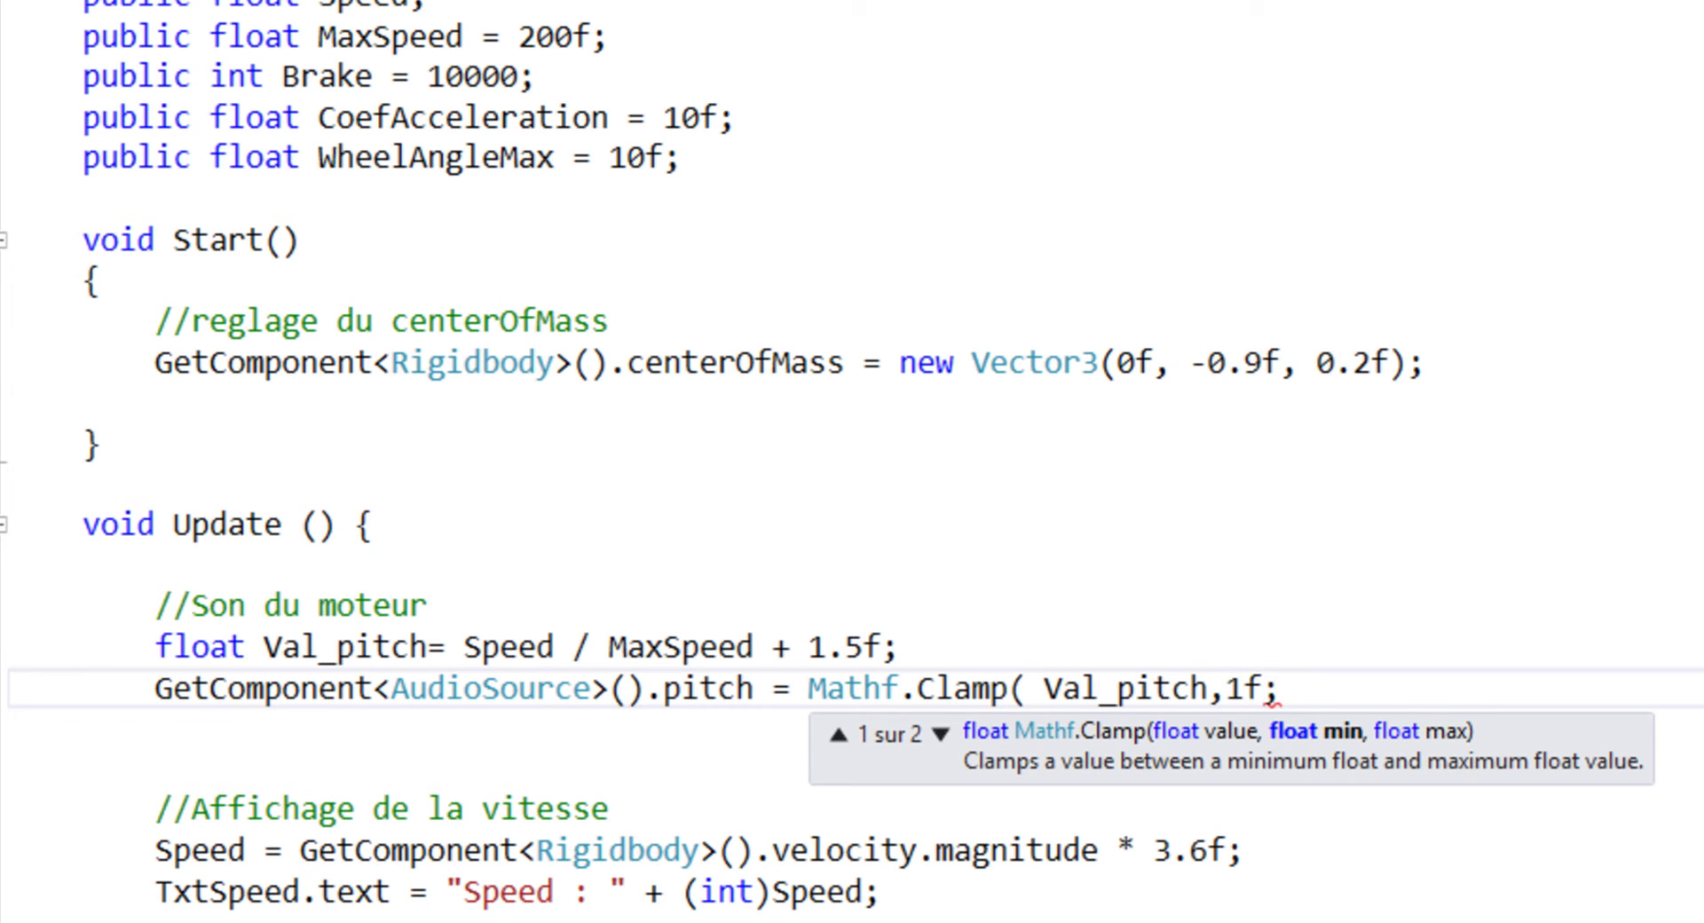
{"action": "type", "text": ",3f"}
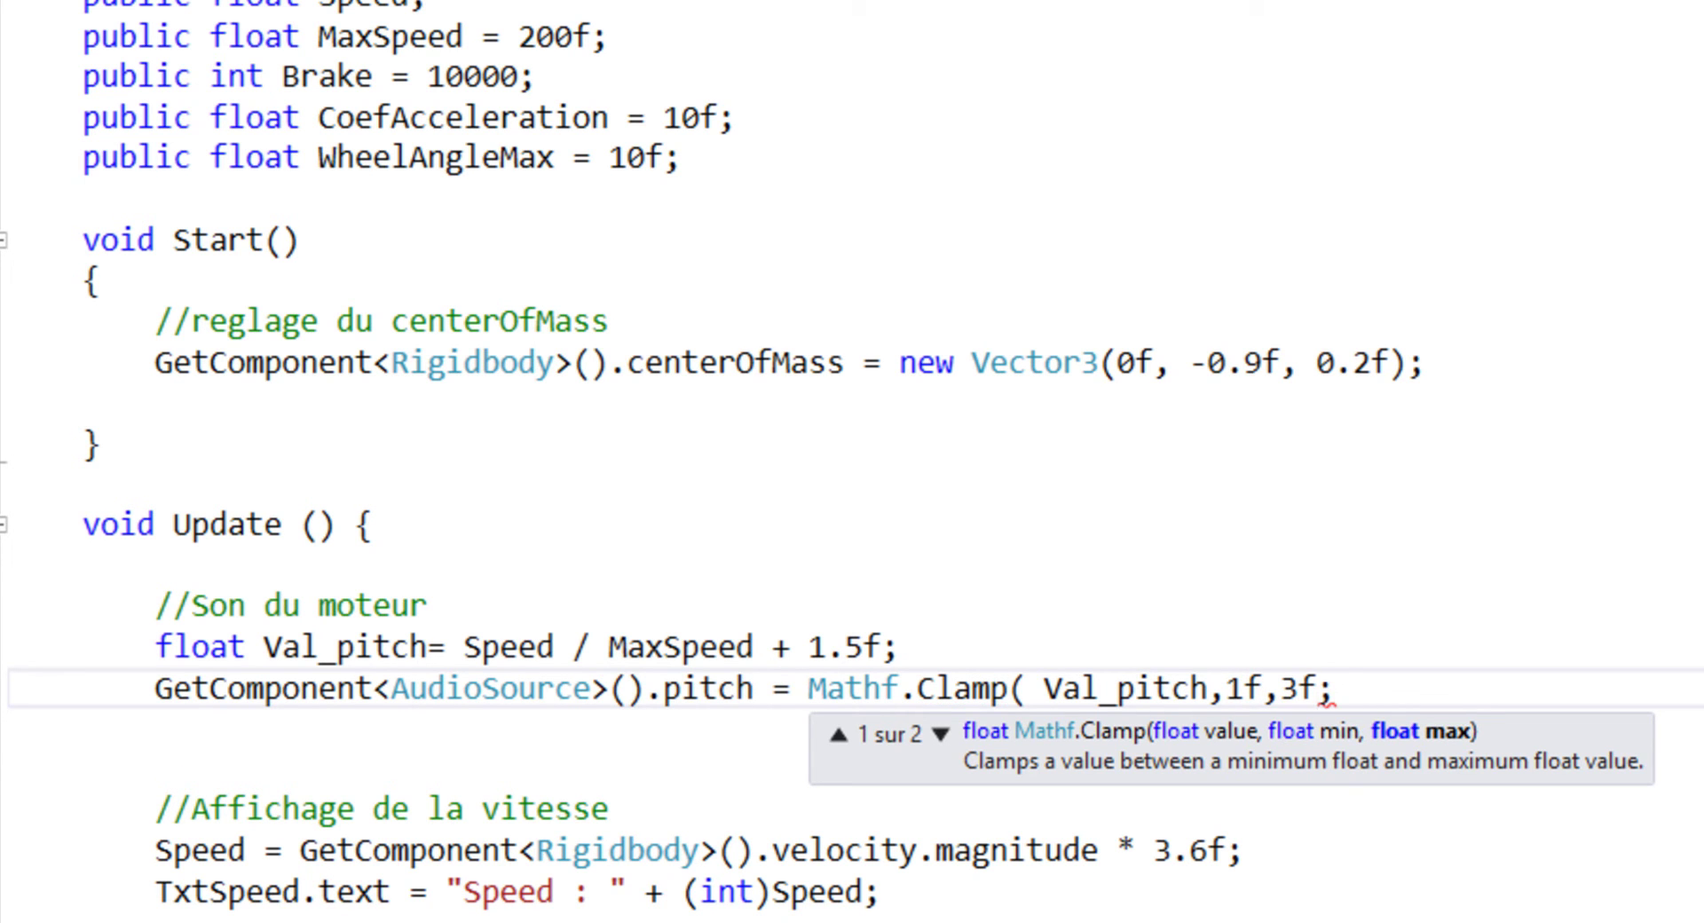
{"action": "type", "text": ")"}
{"action": "left_click", "coordinate": [101, 282]}
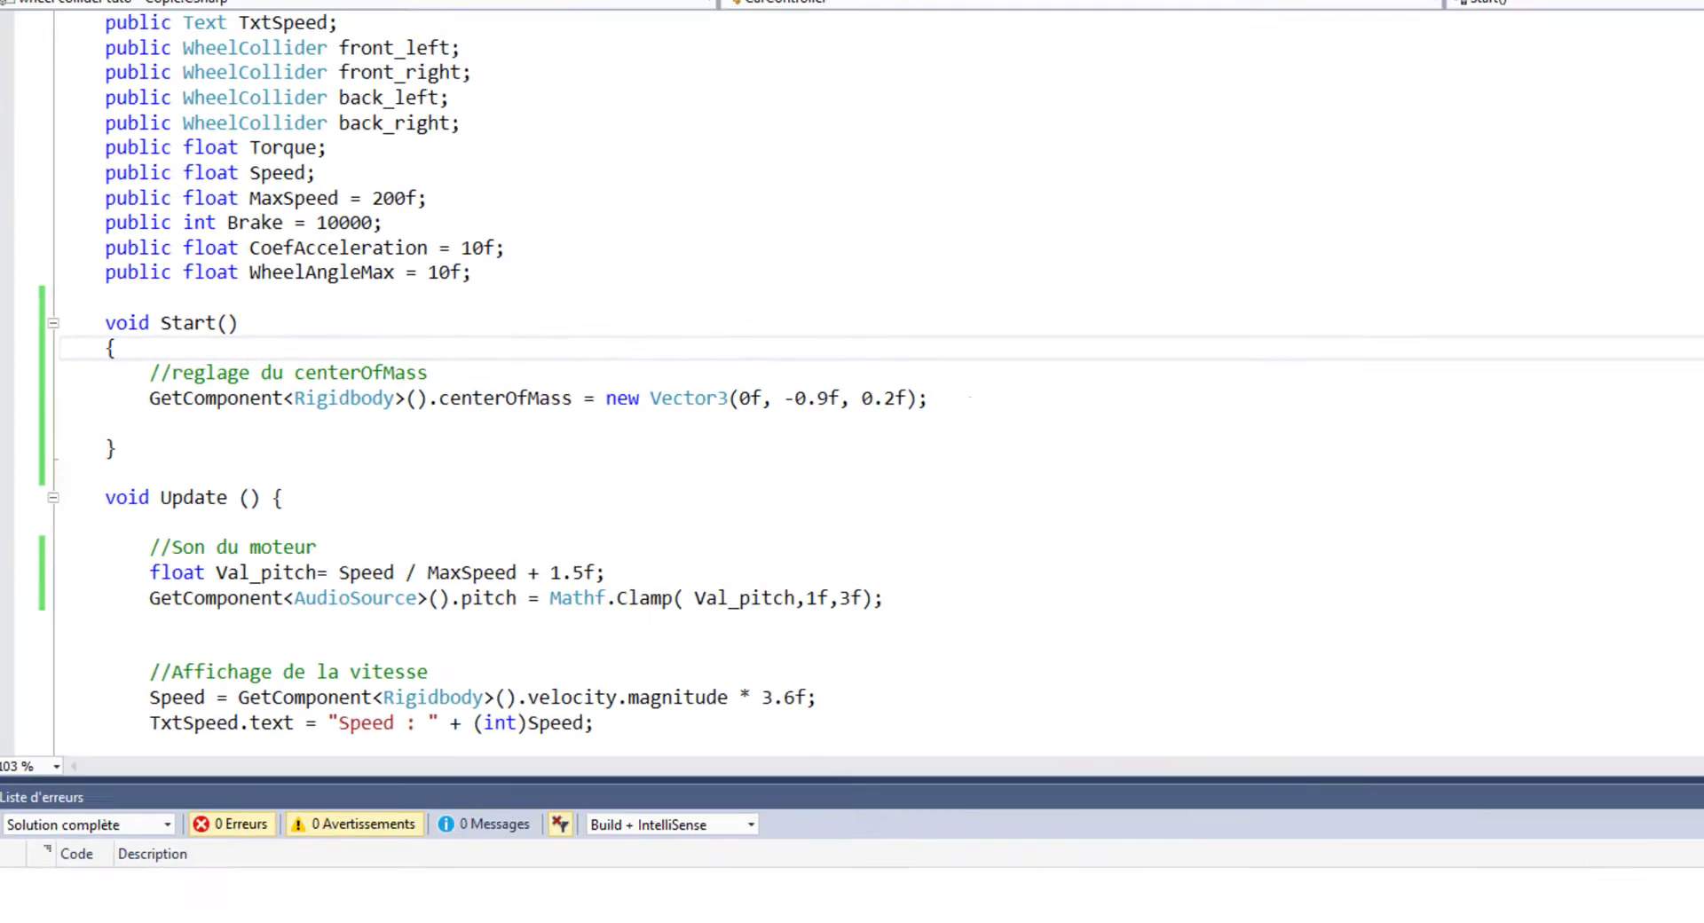
{"action": "key", "text": "alt+Tab"}
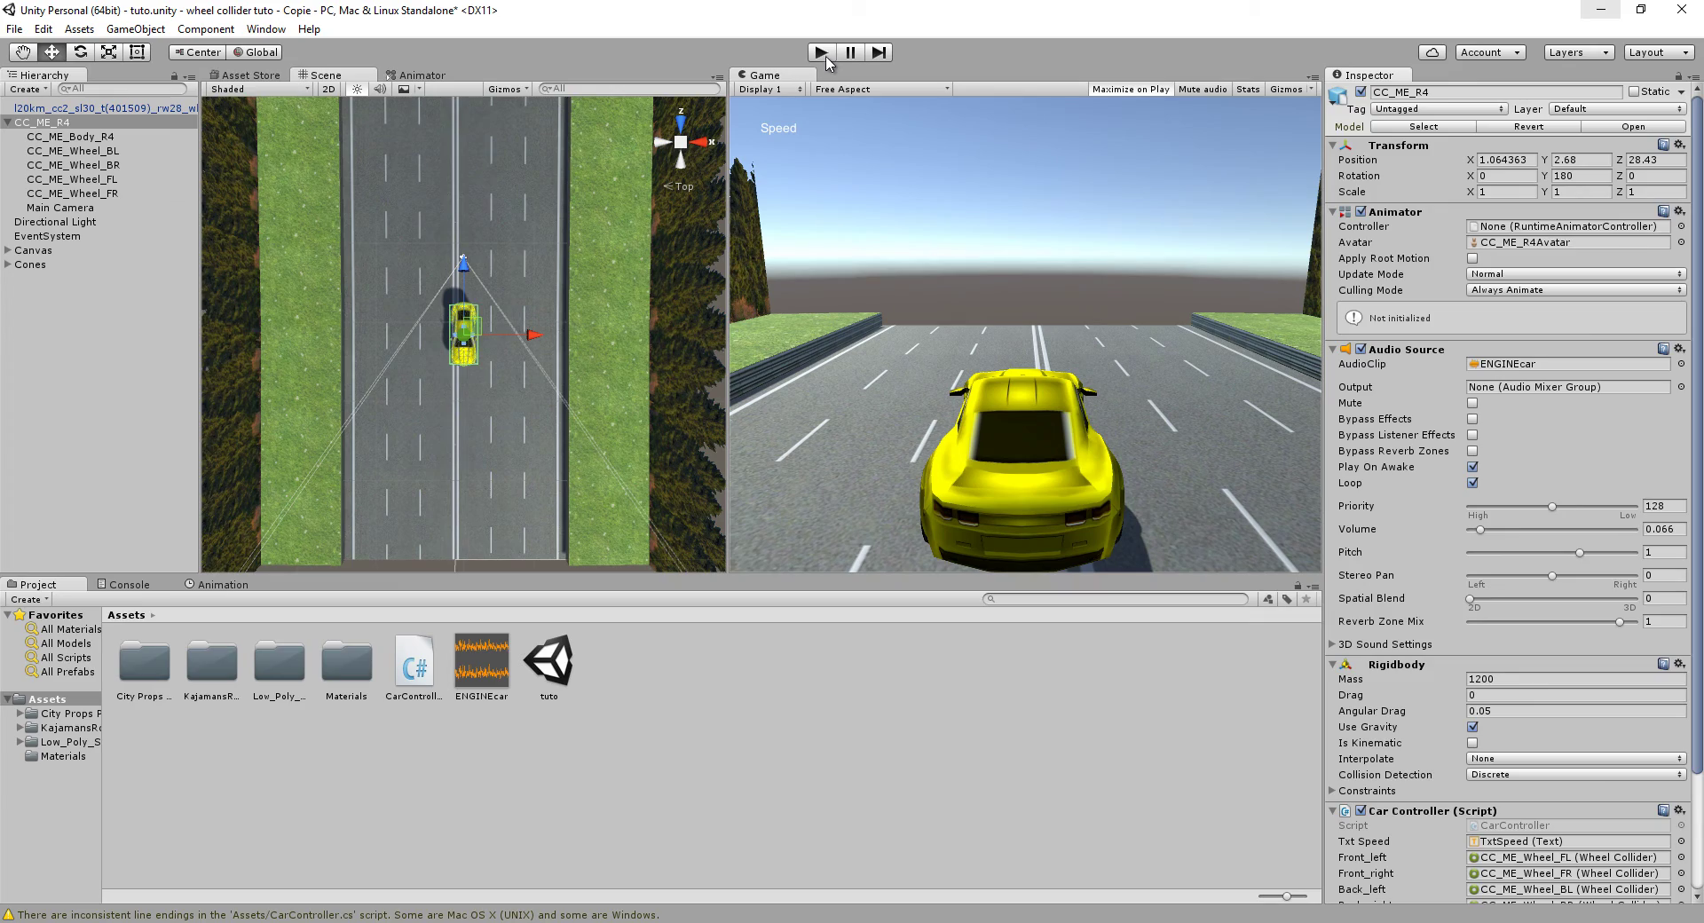
{"action": "left_click", "coordinate": [823, 53]}
{"action": "key", "text": "Up"}
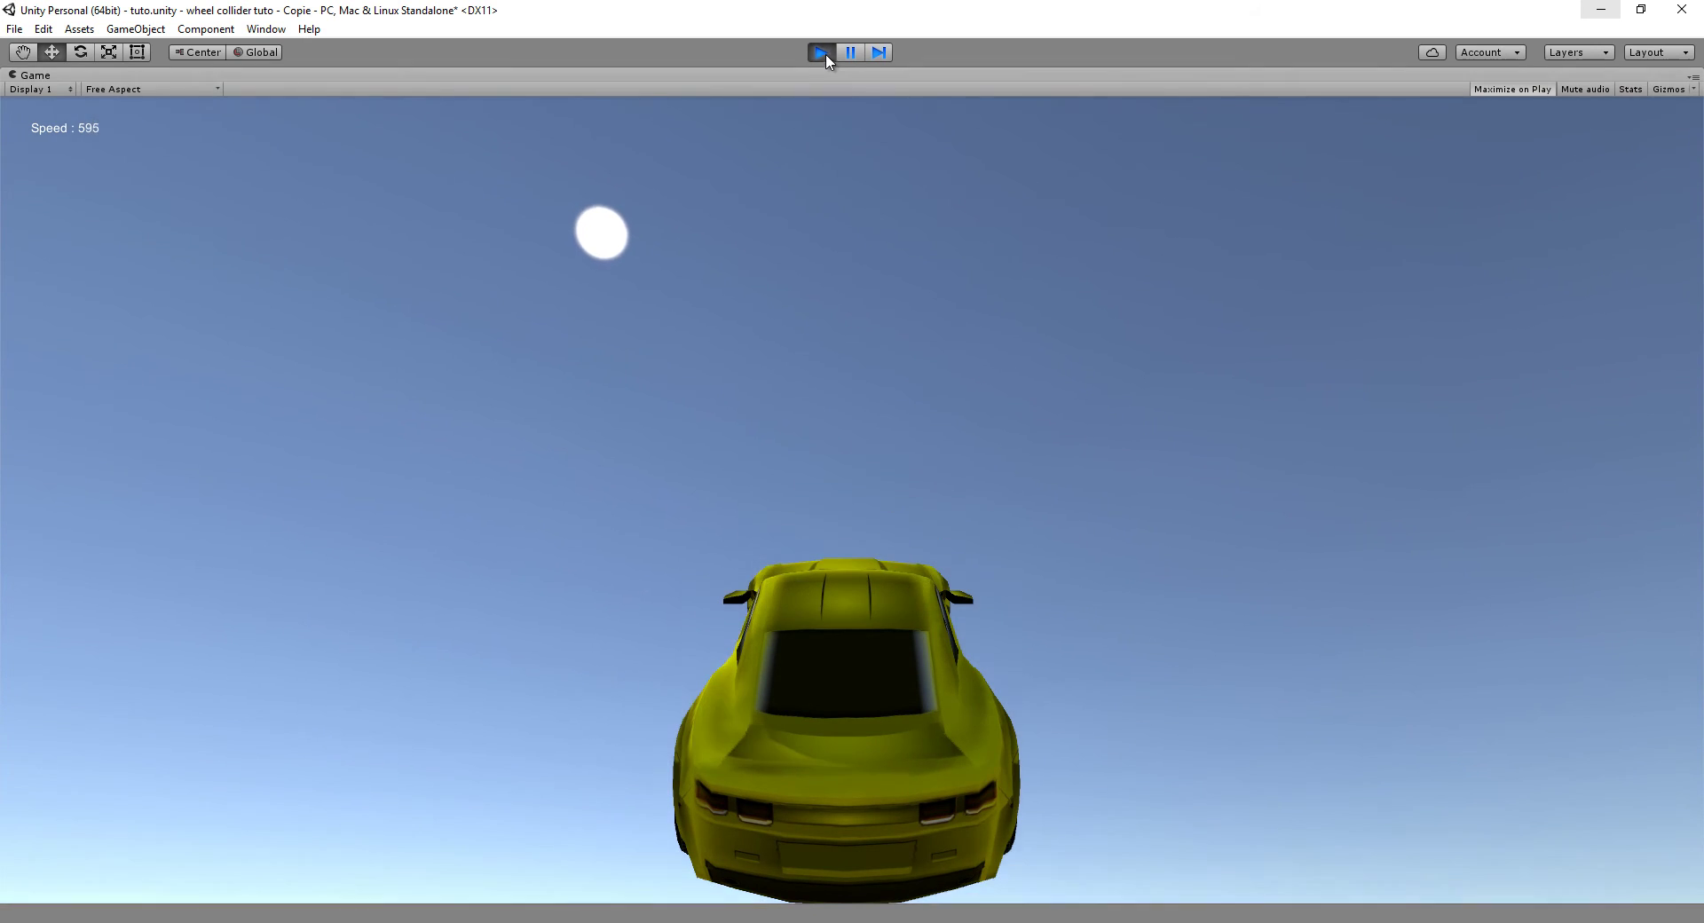
{"action": "left_click", "coordinate": [825, 56]}
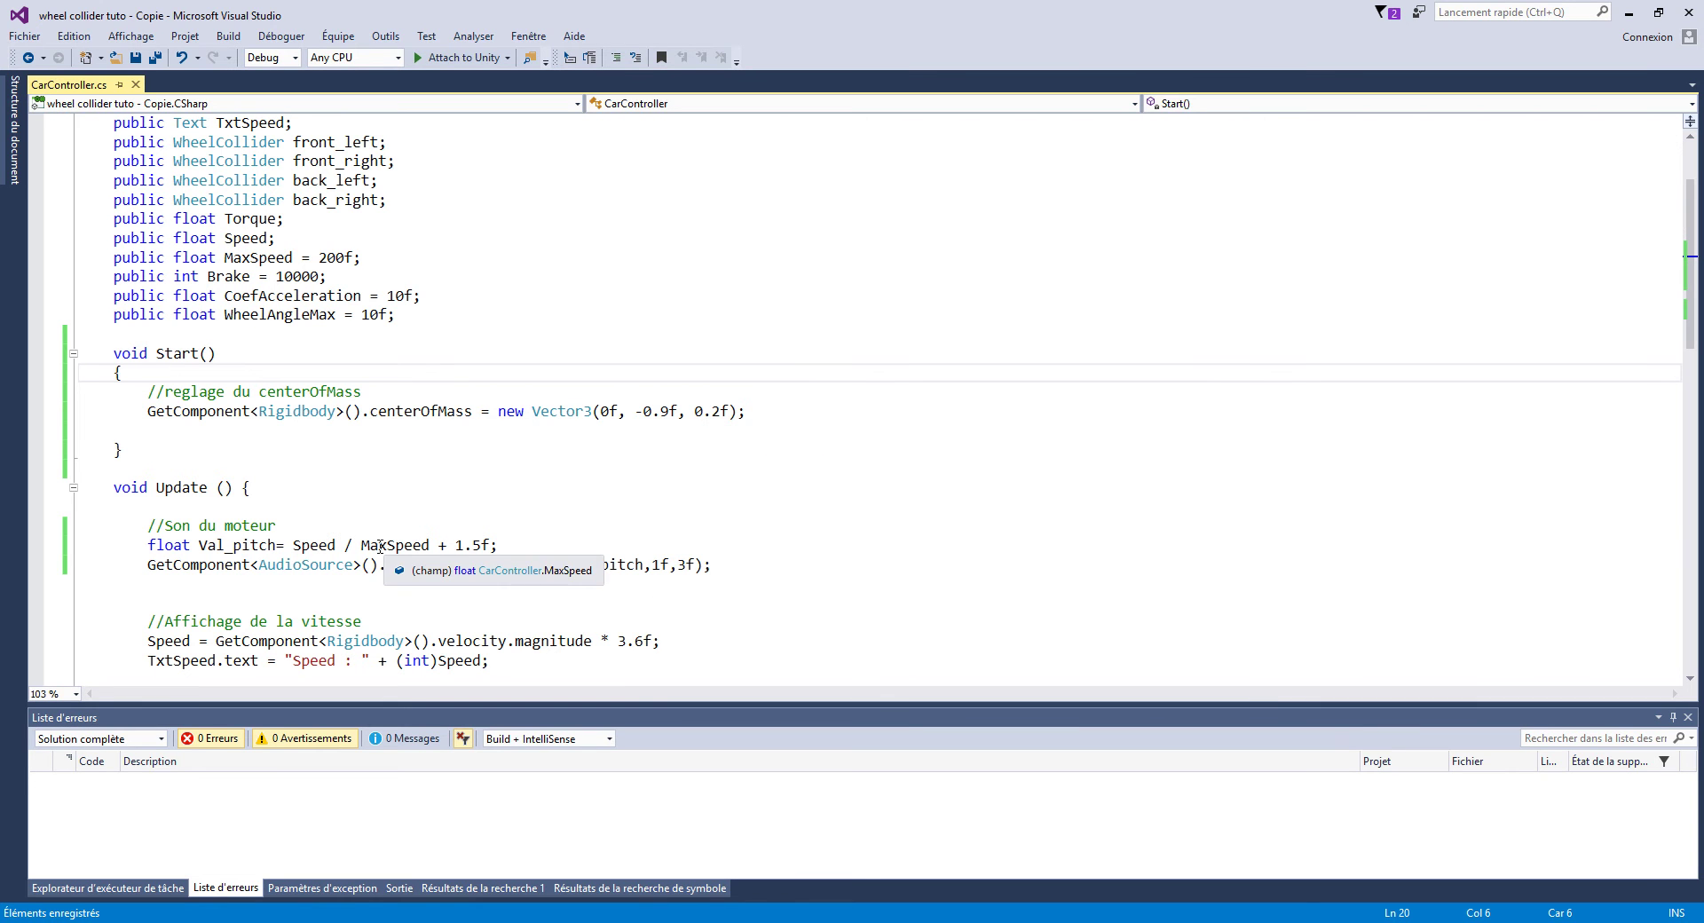
Step: Change the Clamp upper limit from 3f to 2.5f and save CarController.cs
{"action": "left_click", "coordinate": [681, 564]}
{"action": "key", "text": "Delete"}
{"action": "type", "text": "2.5"}
{"action": "key", "text": "ctrl+s"}
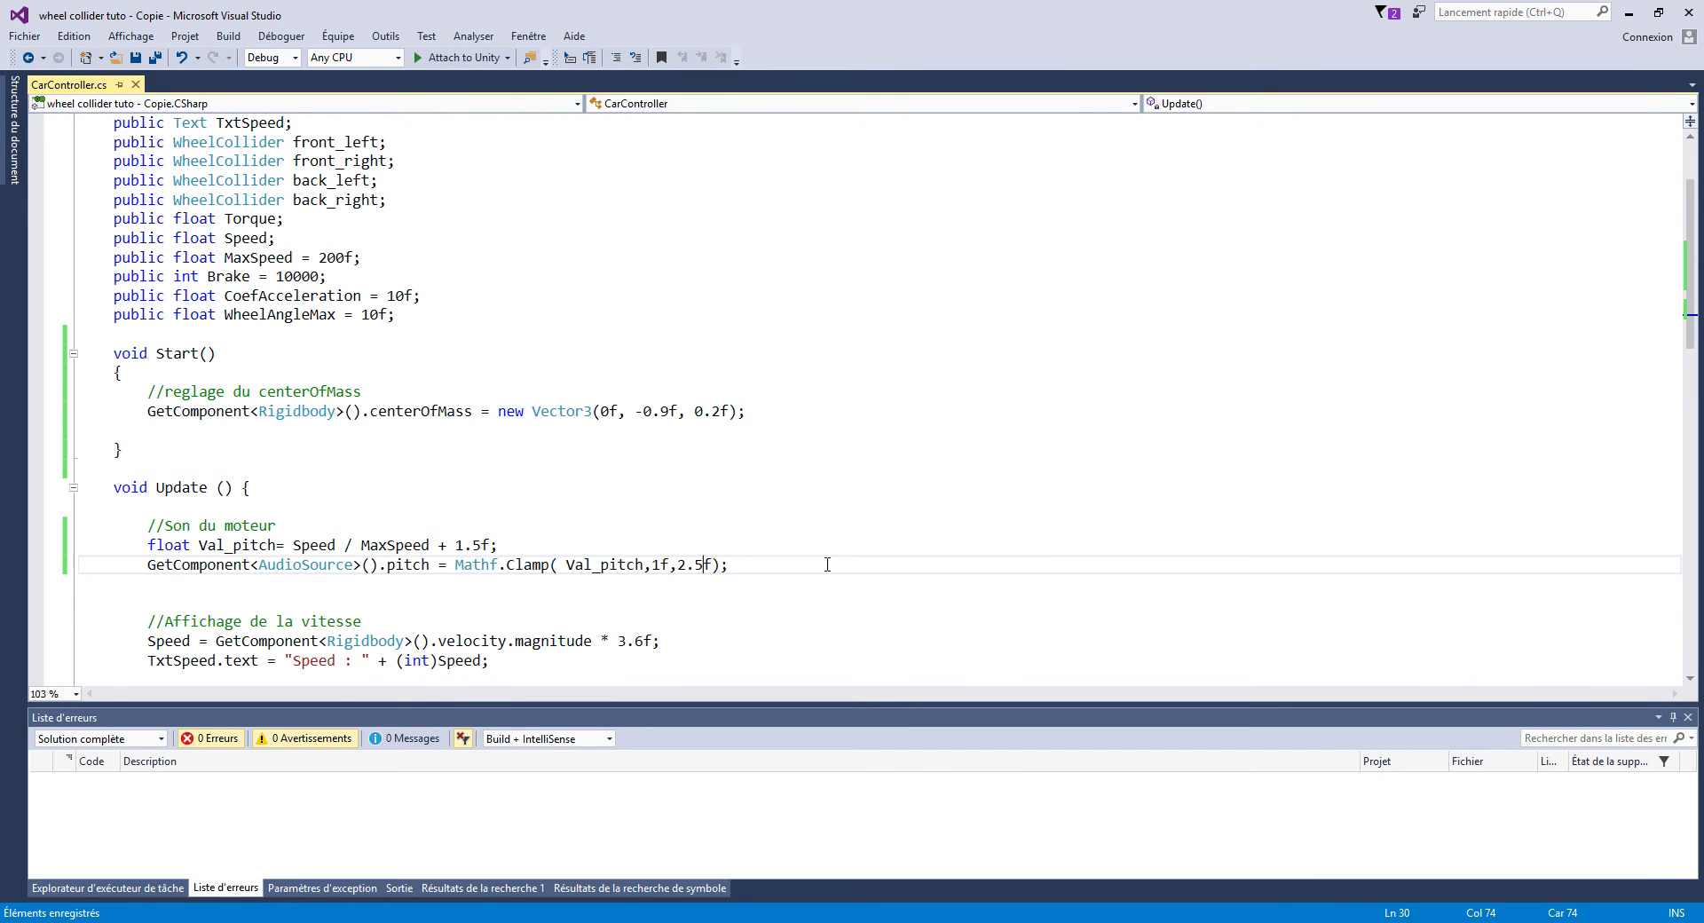
Step: Test-drive in Unity's Play mode with the new 2.5 pitch limit, then stop
{"action": "key", "text": "alt+Tab"}
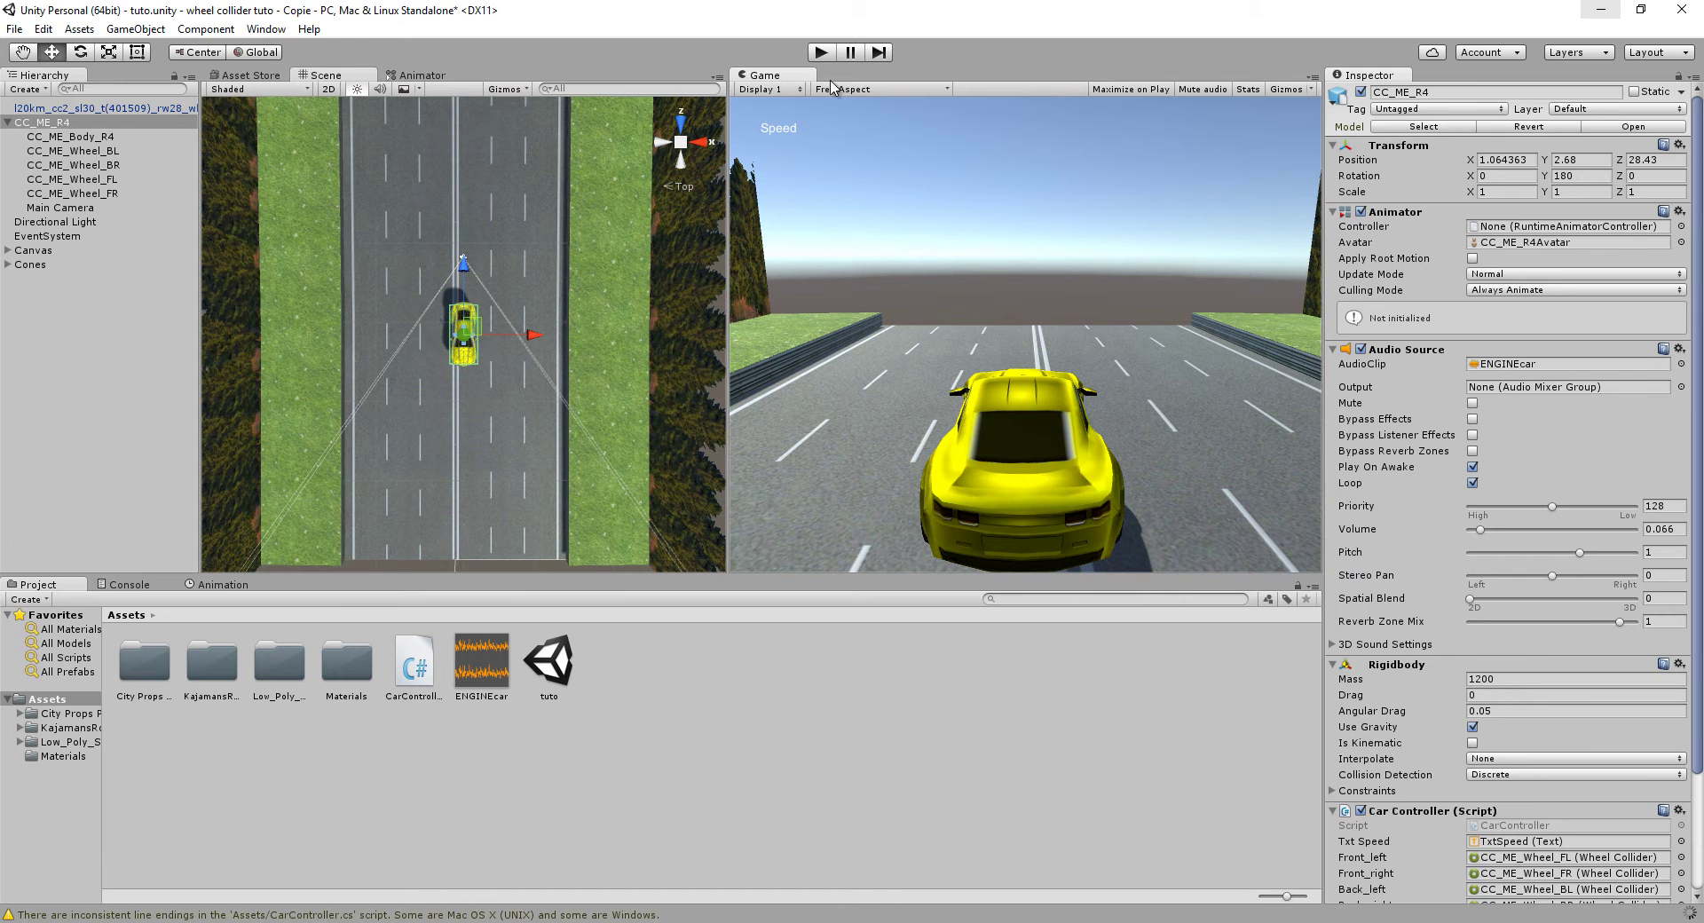
{"action": "left_click", "coordinate": [823, 55]}
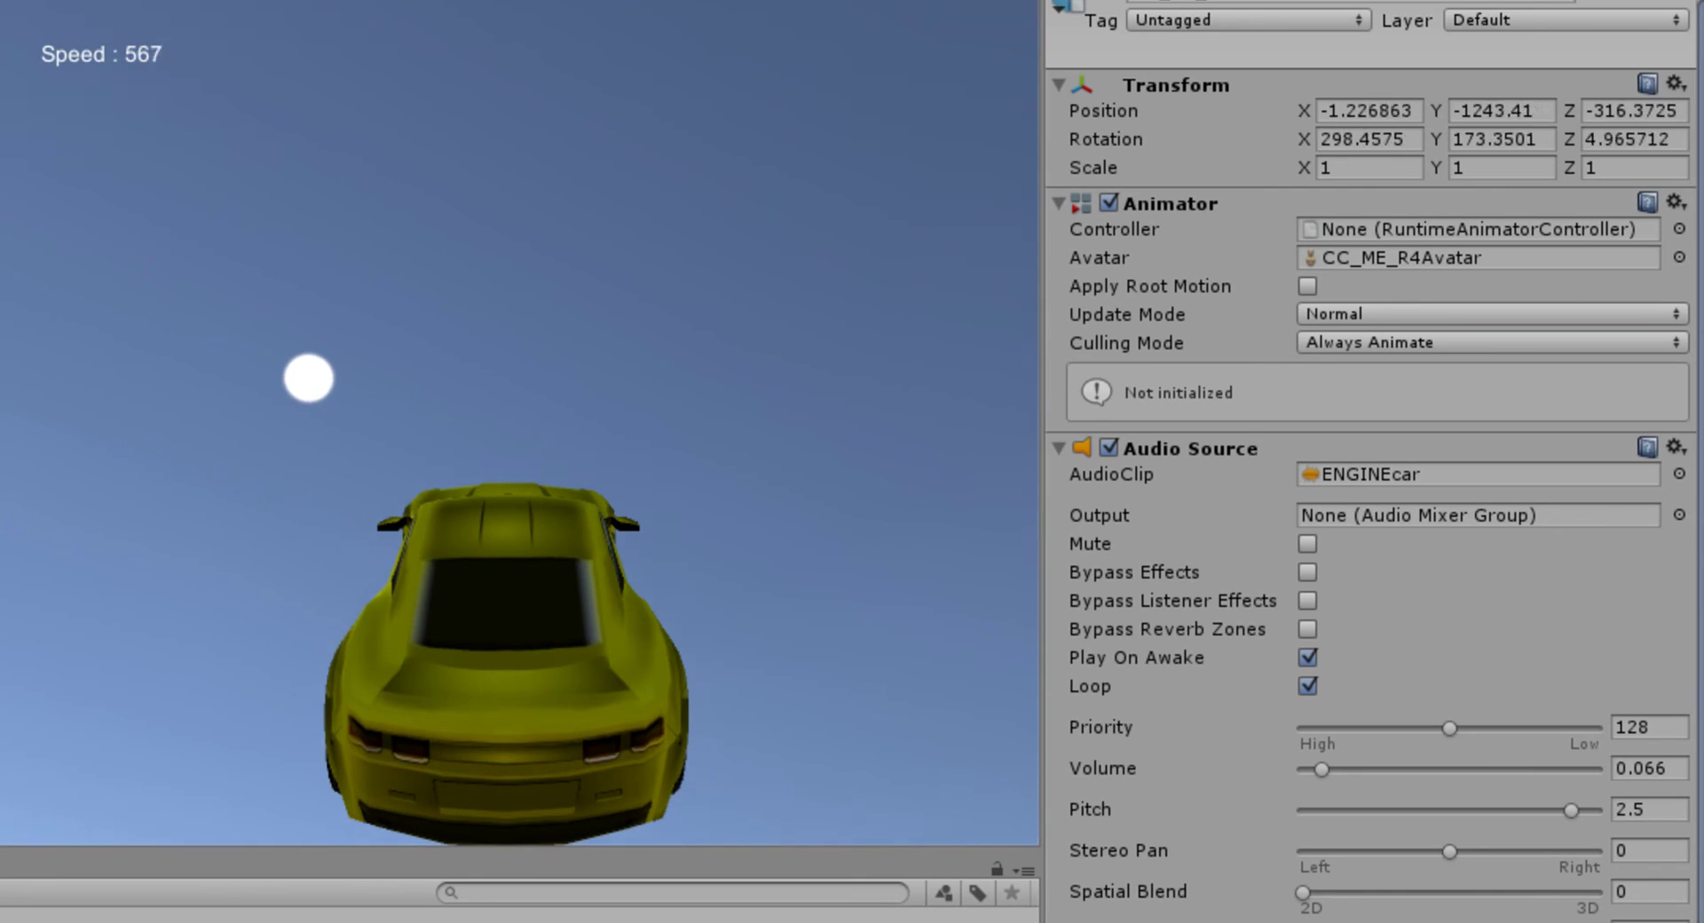
{"action": "key", "text": "ctrl+p"}
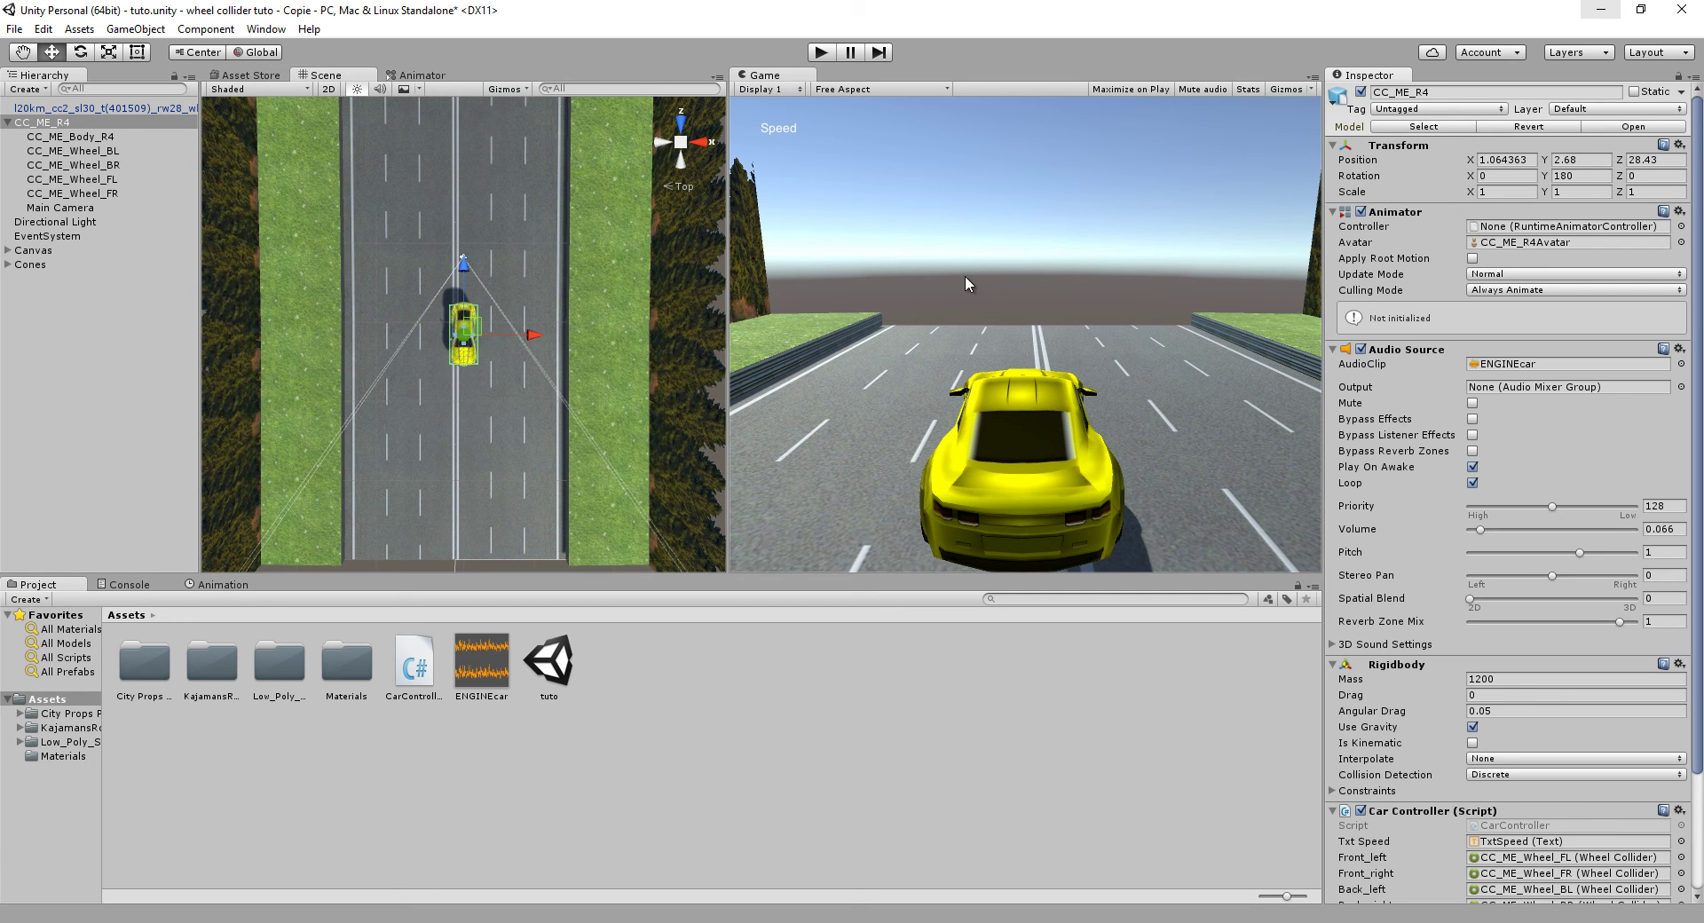
Step: Reset the car's Y rotation to 0 and toggle Maximize on Play
{"action": "left_click", "coordinate": [1576, 176]}
{"action": "type", "text": "0"}
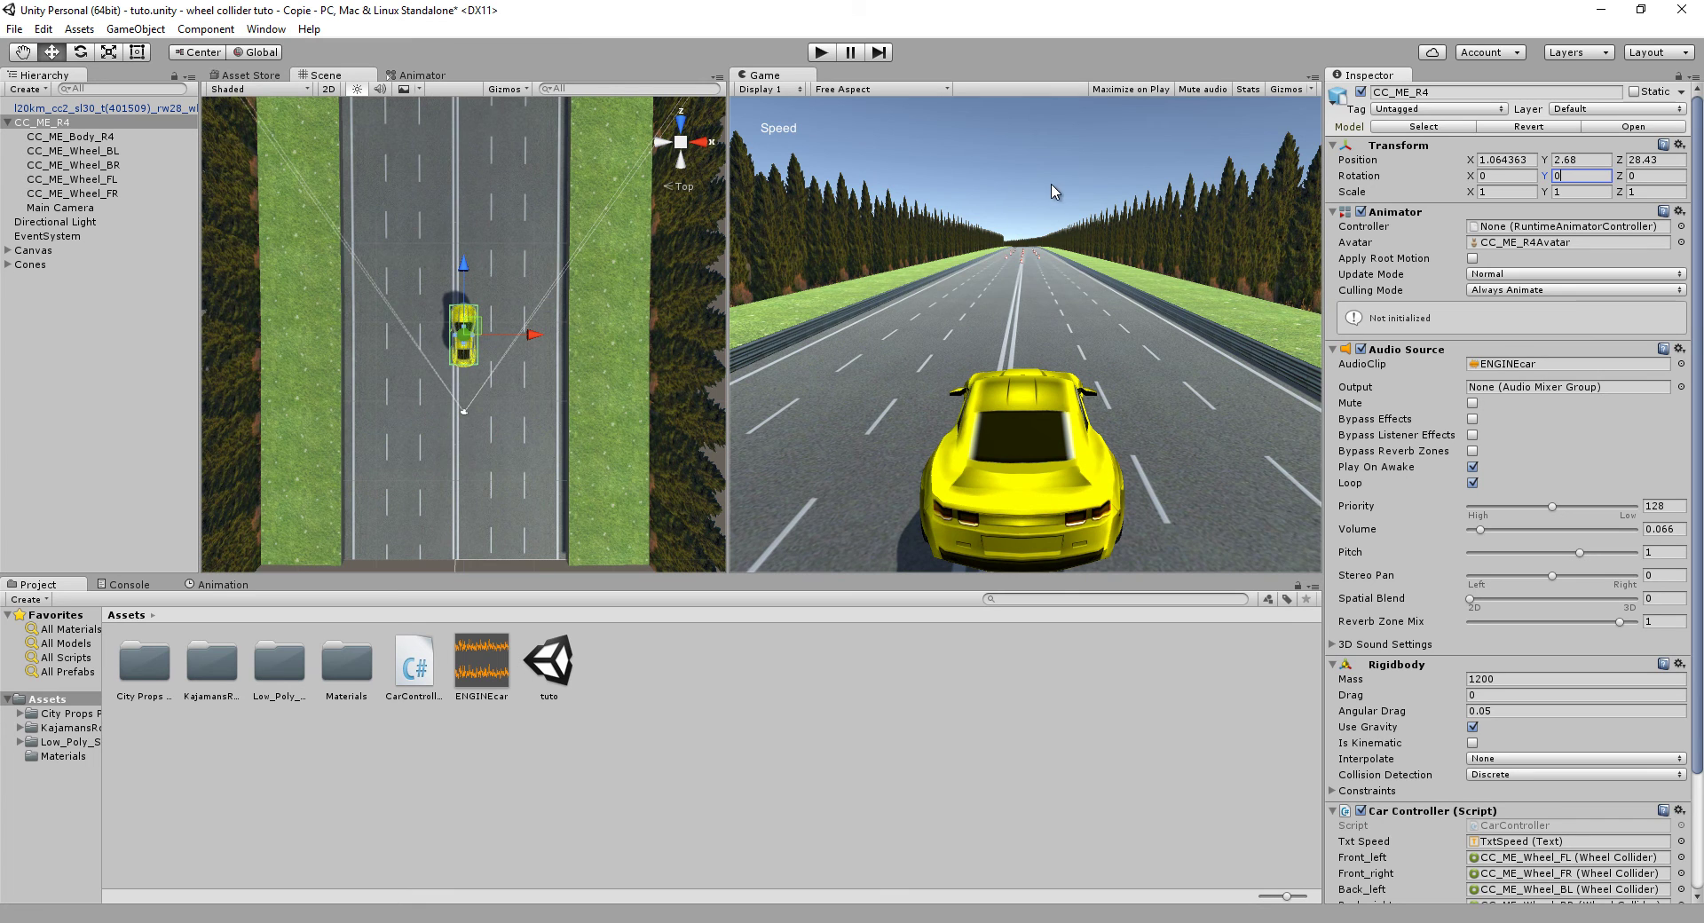
{"action": "left_click", "coordinate": [1123, 92]}
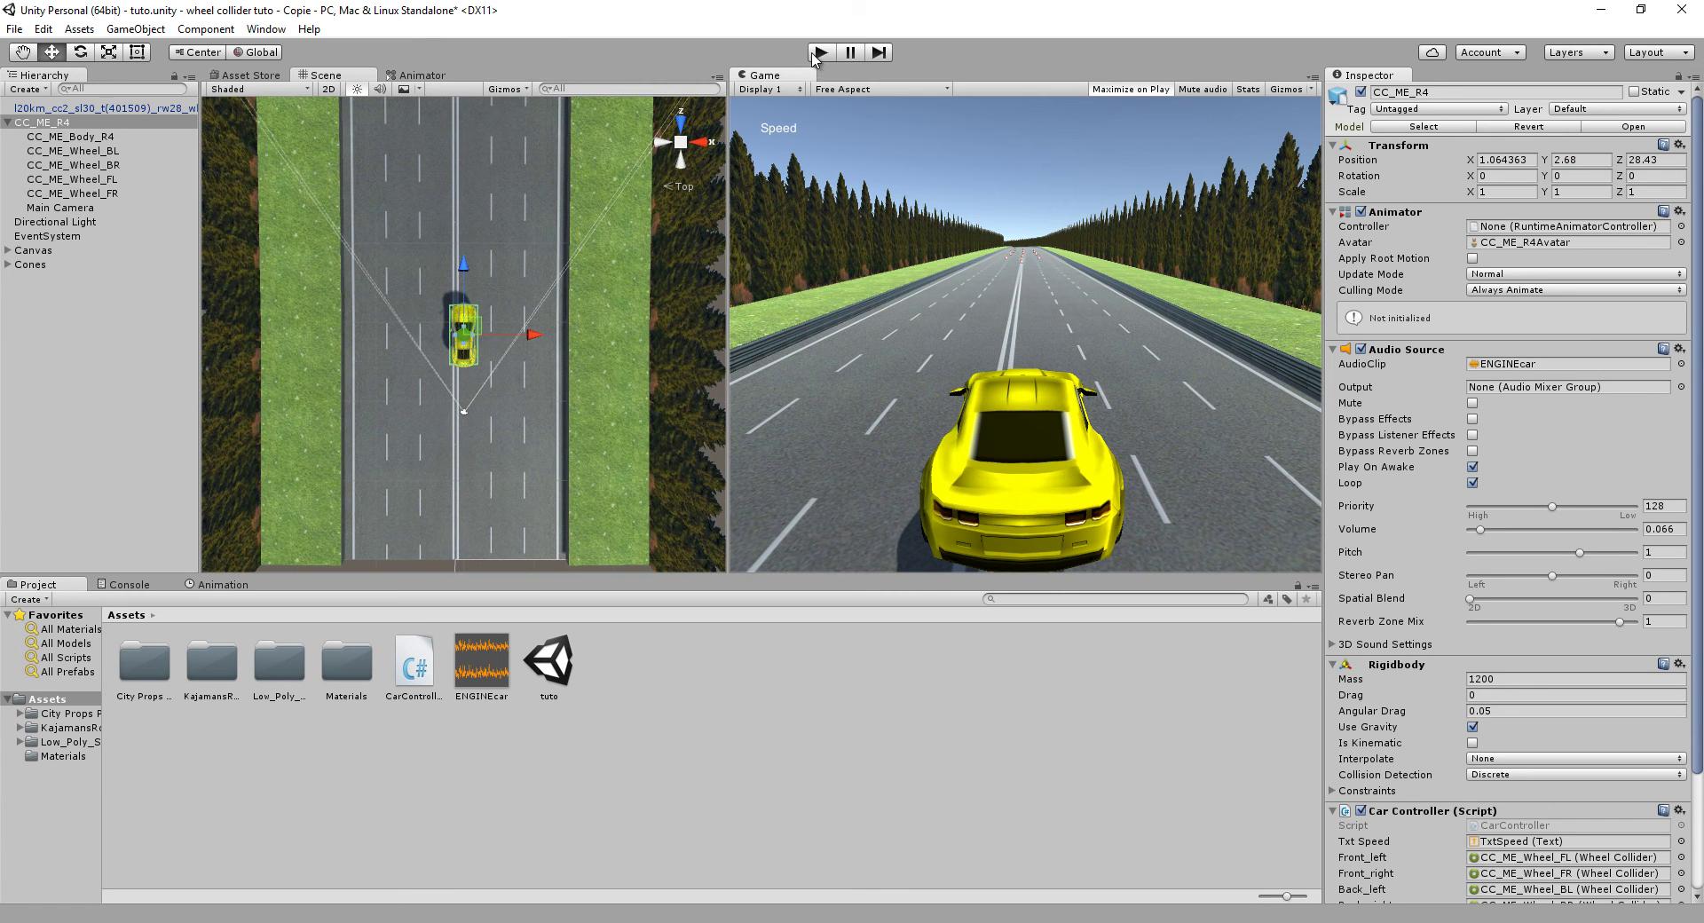
Step: Select wheels CC_ME_Wheel_BL, BR, FR and FL together to edit their Wheel Colliders
{"action": "scroll", "coordinate": [1421, 603], "scroll_direction": "down", "scroll_amount": 3}
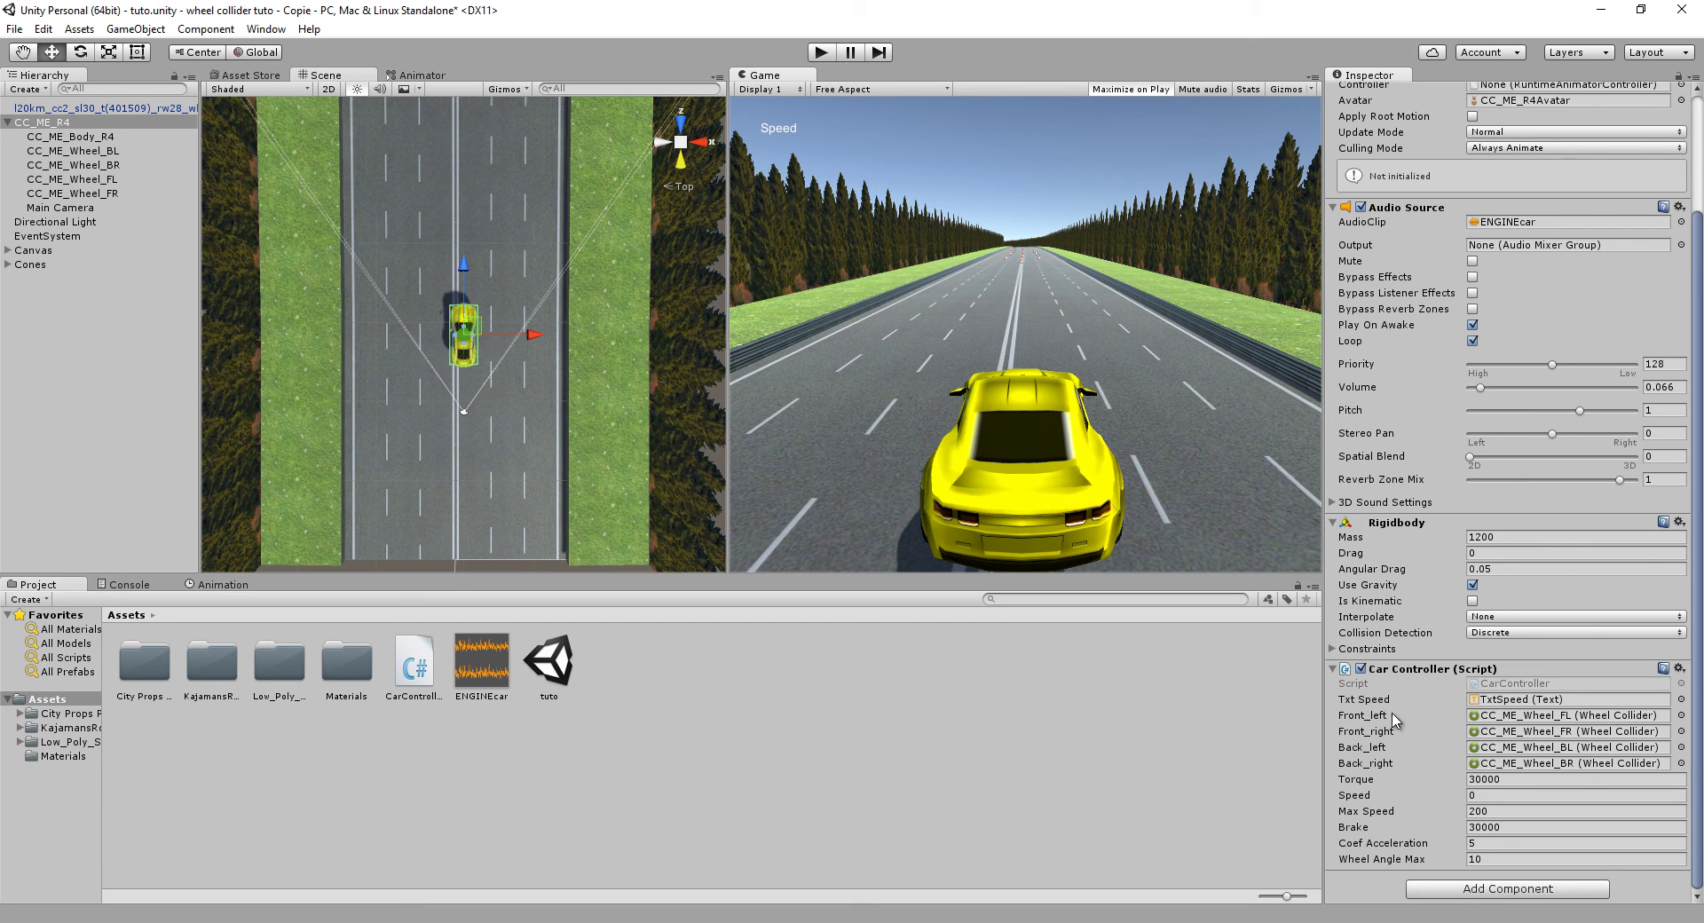
{"action": "left_click", "coordinate": [97, 153]}
{"action": "left_click", "coordinate": [97, 193]}
{"action": "left_click", "coordinate": [98, 180]}
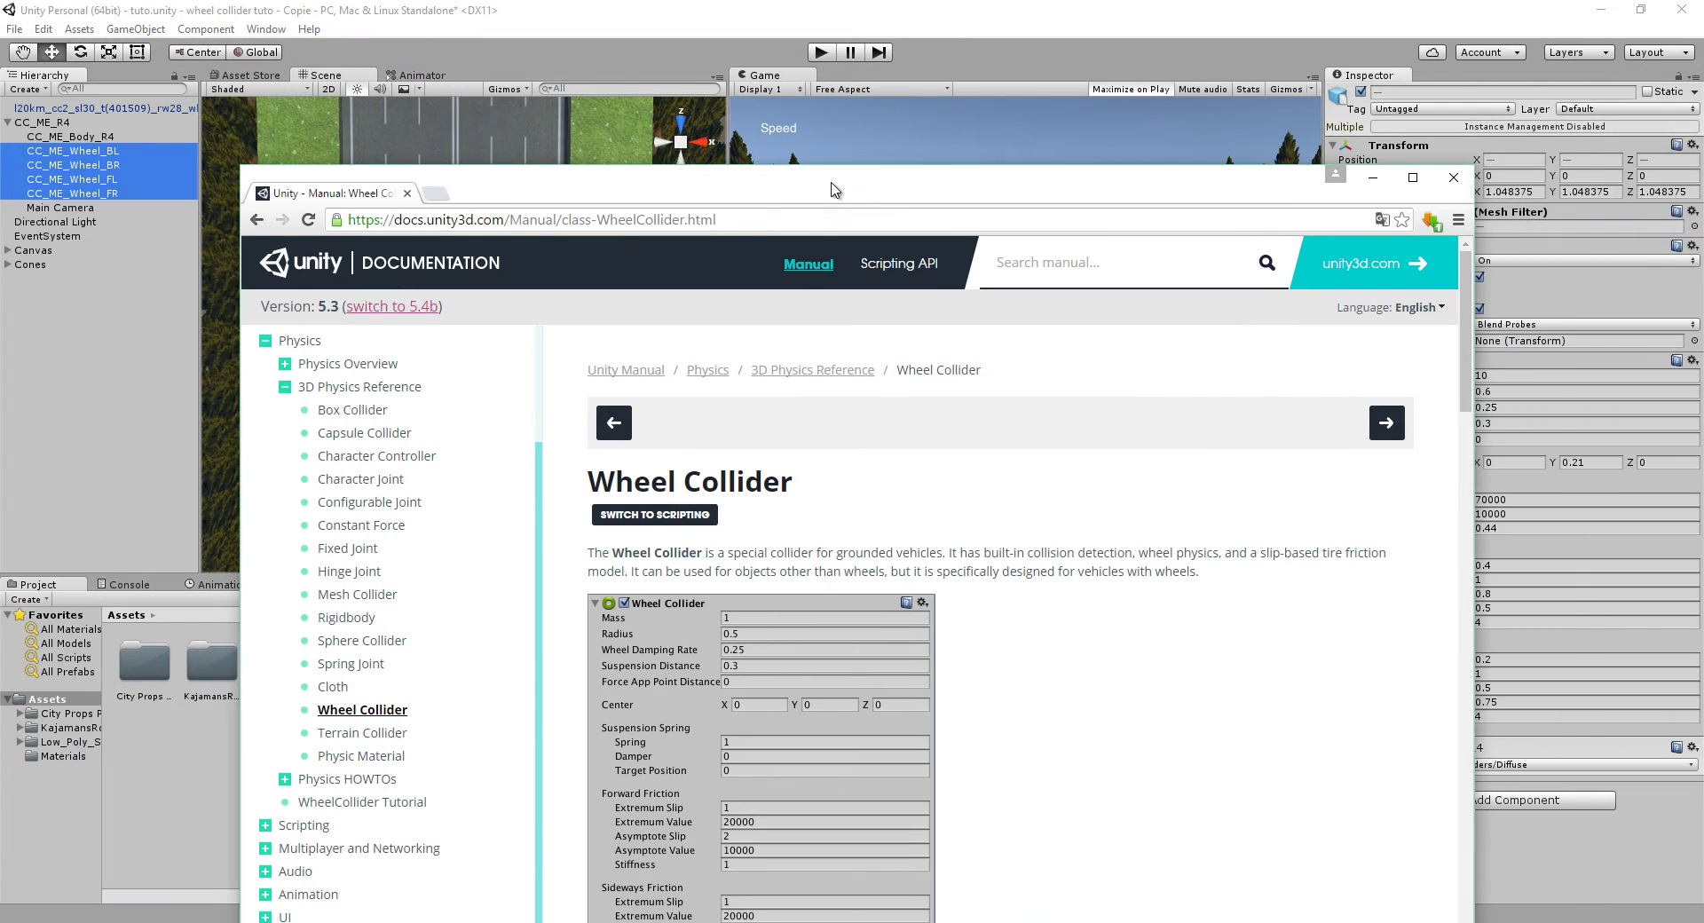
Step: Maximize the browser and read the Wheel Collider manual down to Wheel Friction Curves and Hints
{"action": "double_click", "coordinate": [832, 189]}
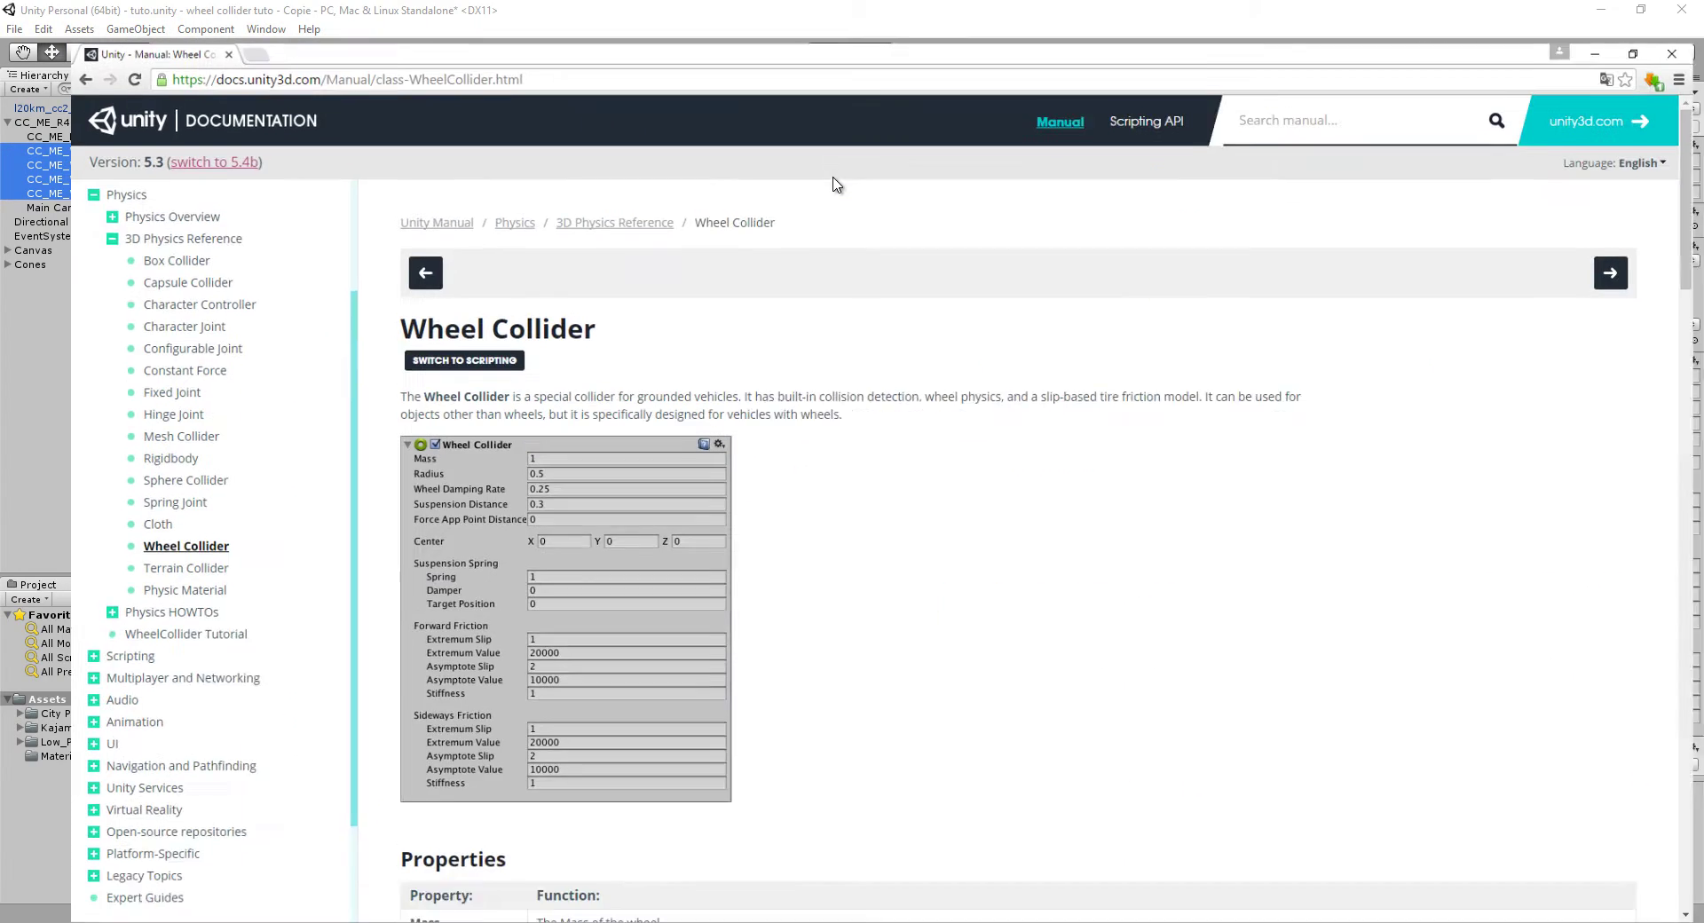
{"action": "scroll", "coordinate": [471, 533], "scroll_direction": "down", "scroll_amount": 4}
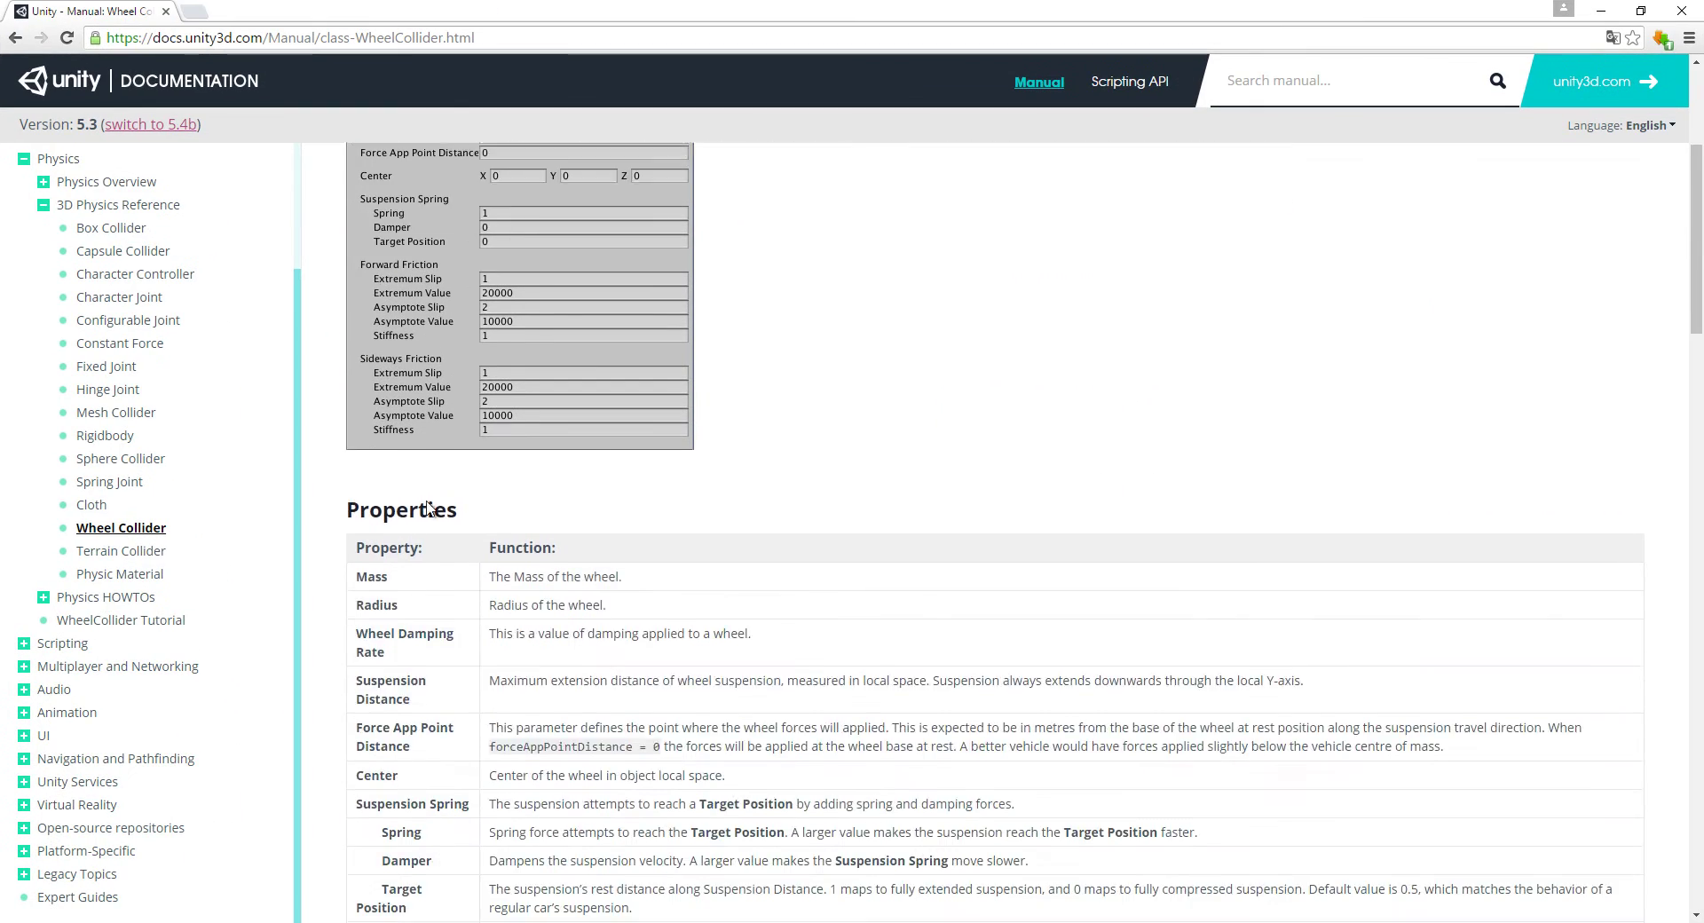
{"action": "scroll", "coordinate": [779, 489], "scroll_direction": "down", "scroll_amount": 4}
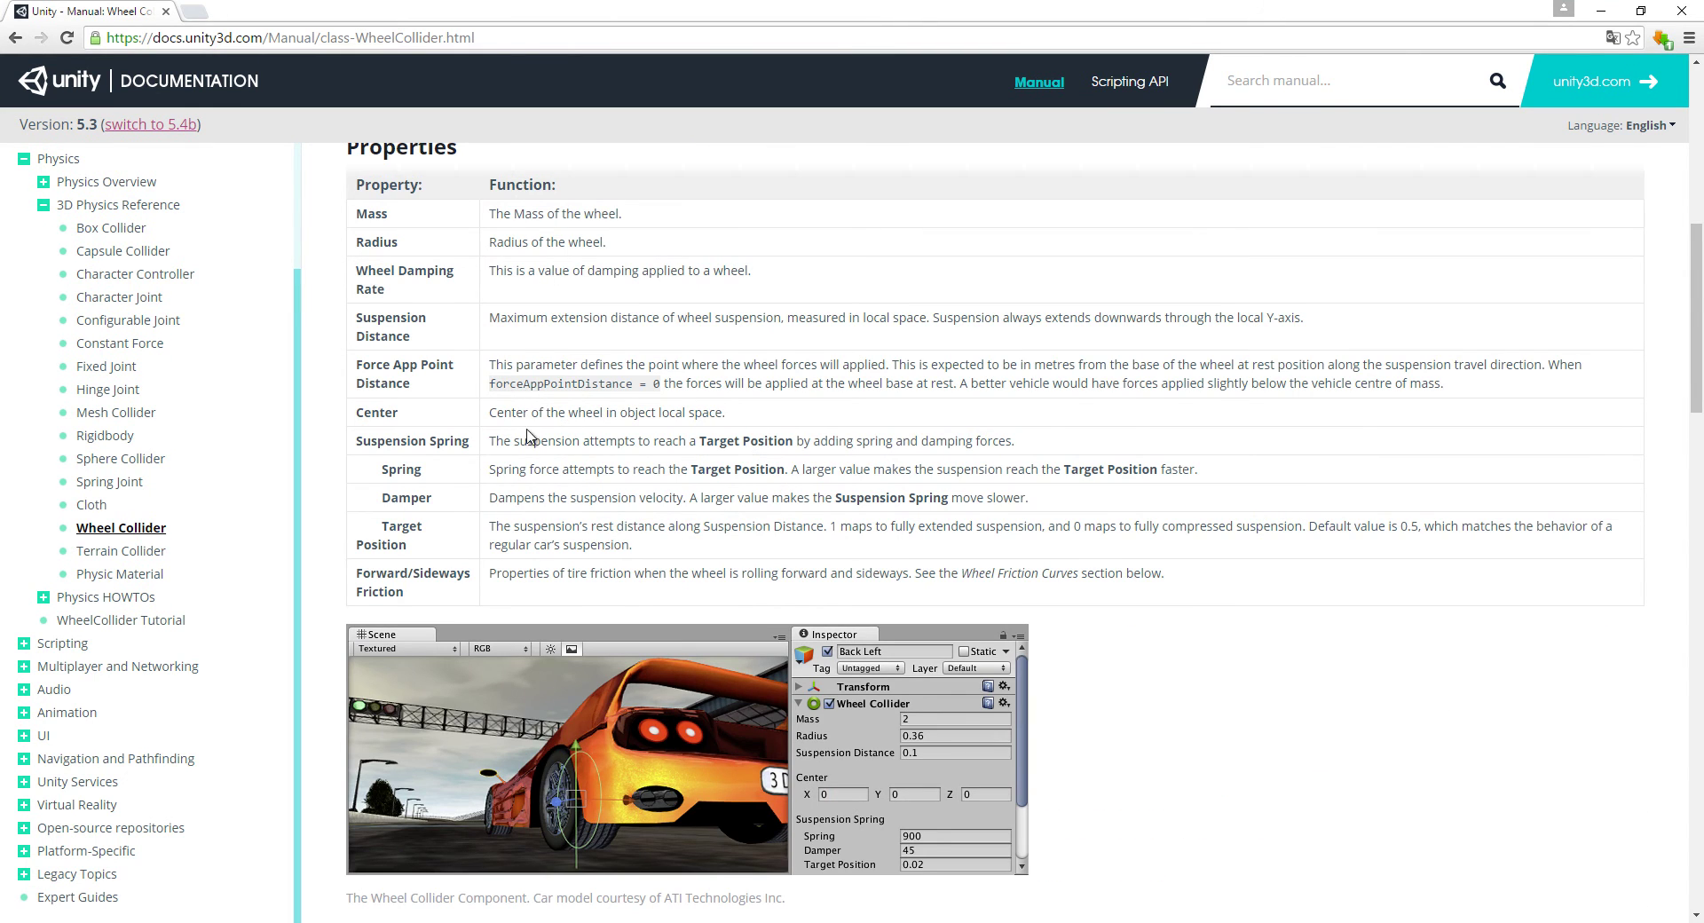
{"action": "scroll", "coordinate": [532, 438], "scroll_direction": "down", "scroll_amount": 4}
{"action": "scroll", "coordinate": [683, 693], "scroll_direction": "down", "scroll_amount": 3}
{"action": "scroll", "coordinate": [590, 710], "scroll_direction": "down", "scroll_amount": 3}
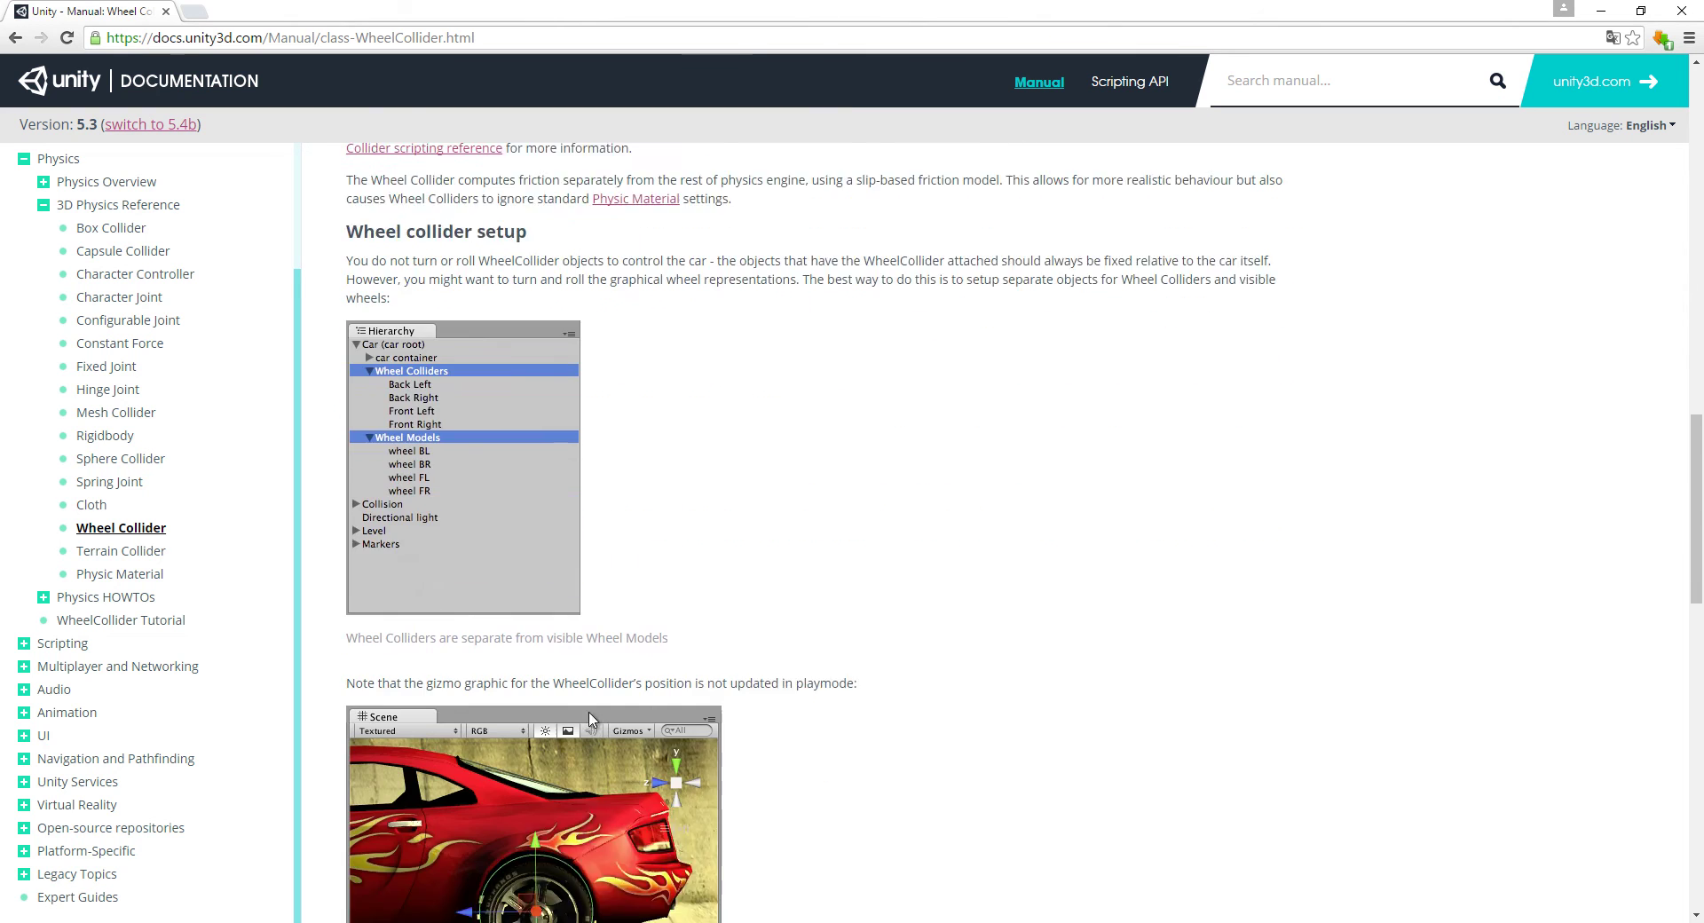
{"action": "scroll", "coordinate": [590, 710], "scroll_direction": "down", "scroll_amount": 3}
{"action": "scroll", "coordinate": [683, 761], "scroll_direction": "down", "scroll_amount": 3}
{"action": "scroll", "coordinate": [684, 761], "scroll_direction": "down", "scroll_amount": 6}
{"action": "scroll", "coordinate": [684, 764], "scroll_direction": "down", "scroll_amount": 3}
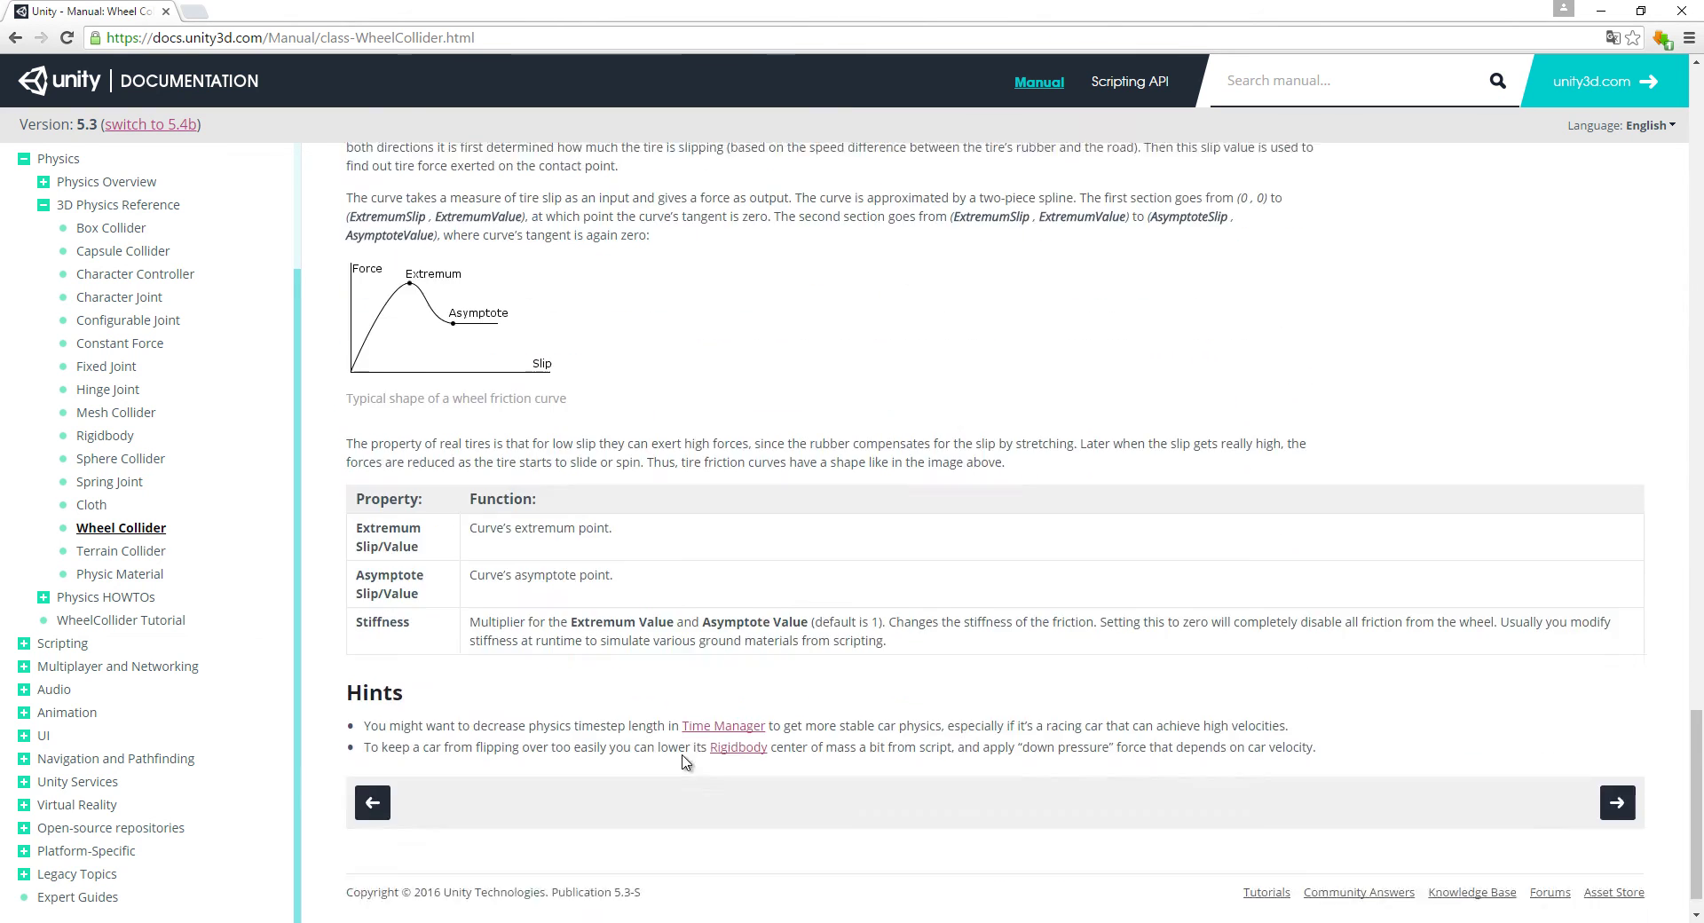
{"action": "scroll", "coordinate": [691, 735], "scroll_direction": "up", "scroll_amount": 2}
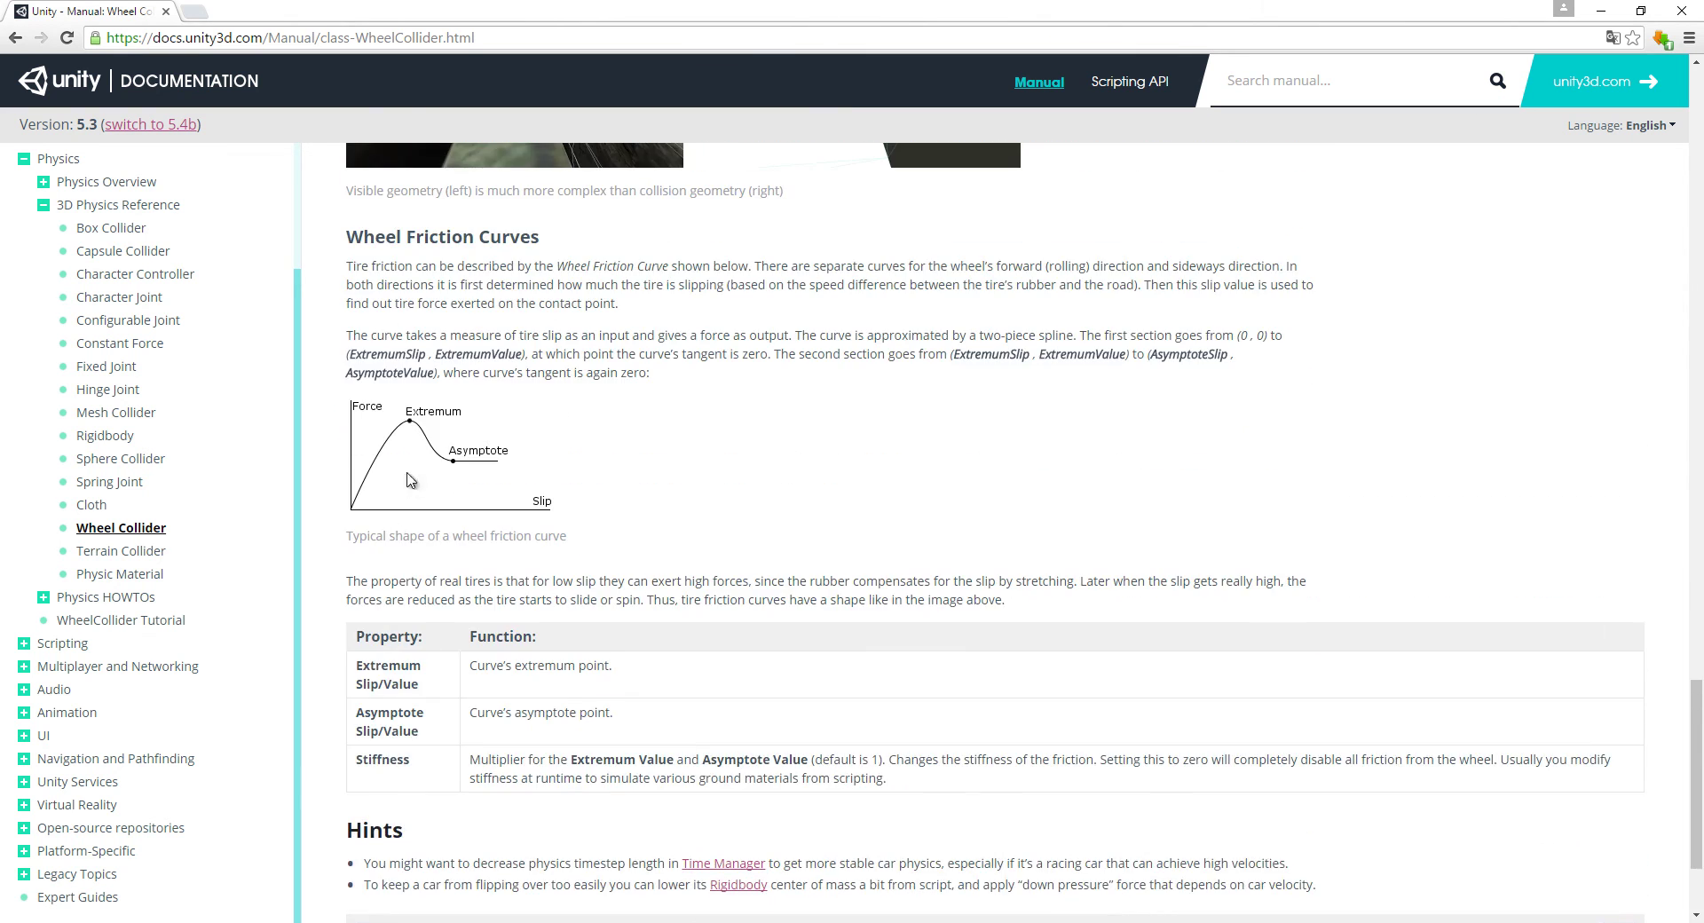
{"action": "scroll", "coordinate": [560, 695], "scroll_direction": "down", "scroll_amount": 2}
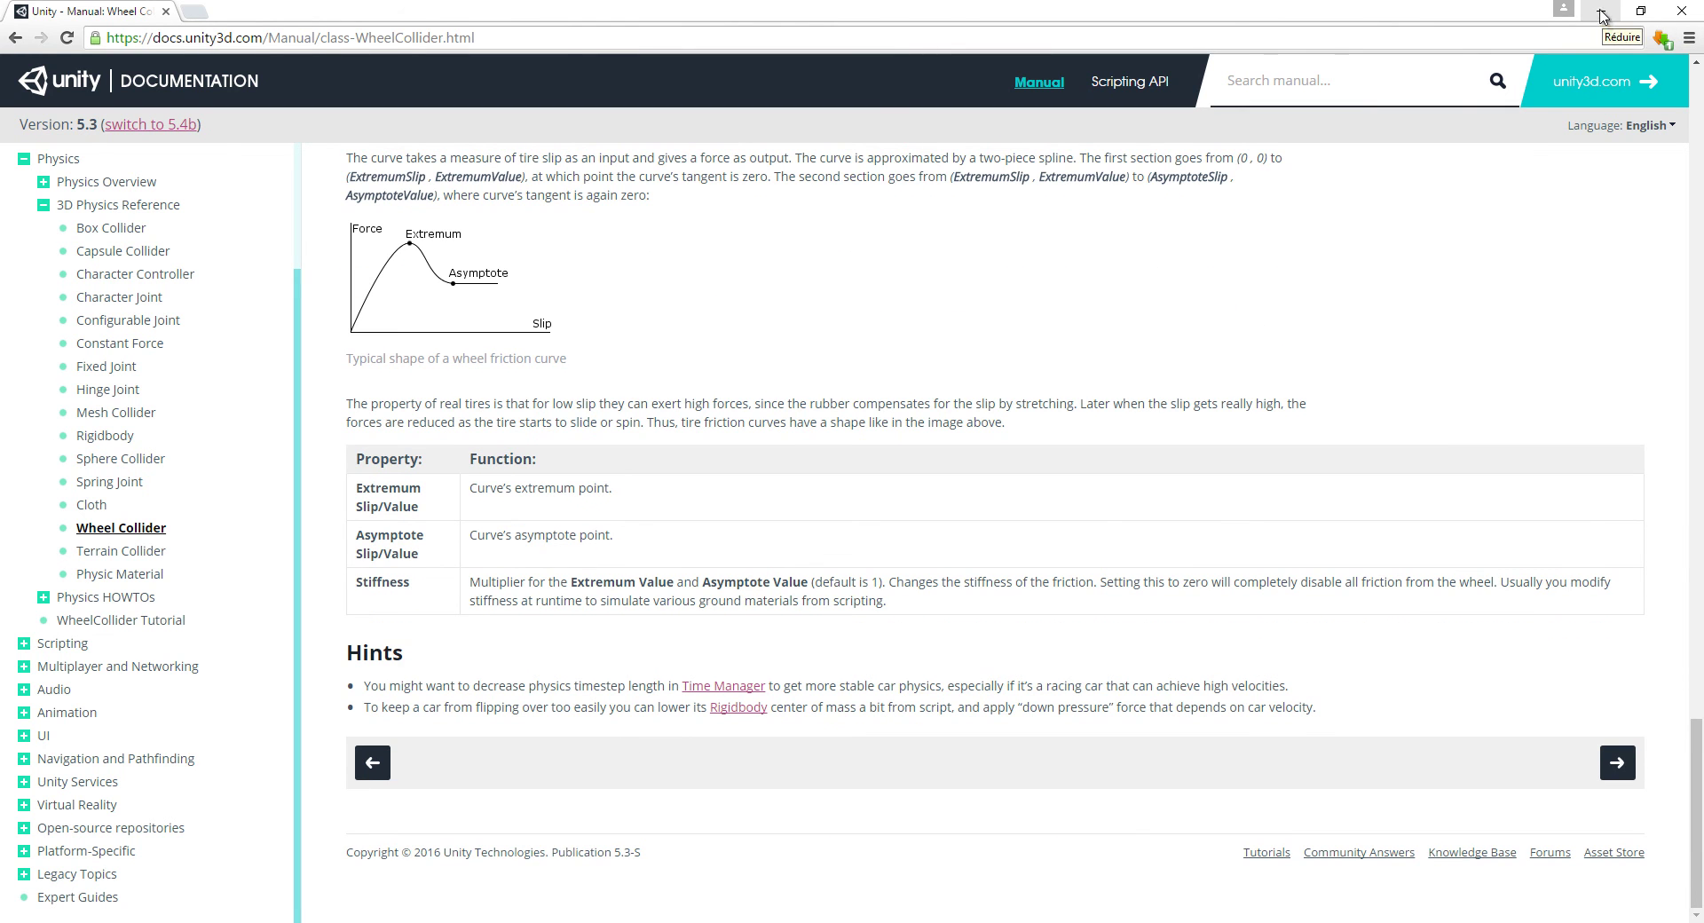
Step: Back in Unity, change the wheels' Forward Friction Stiffness from 4 to 10
{"action": "left_click", "coordinate": [1602, 16]}
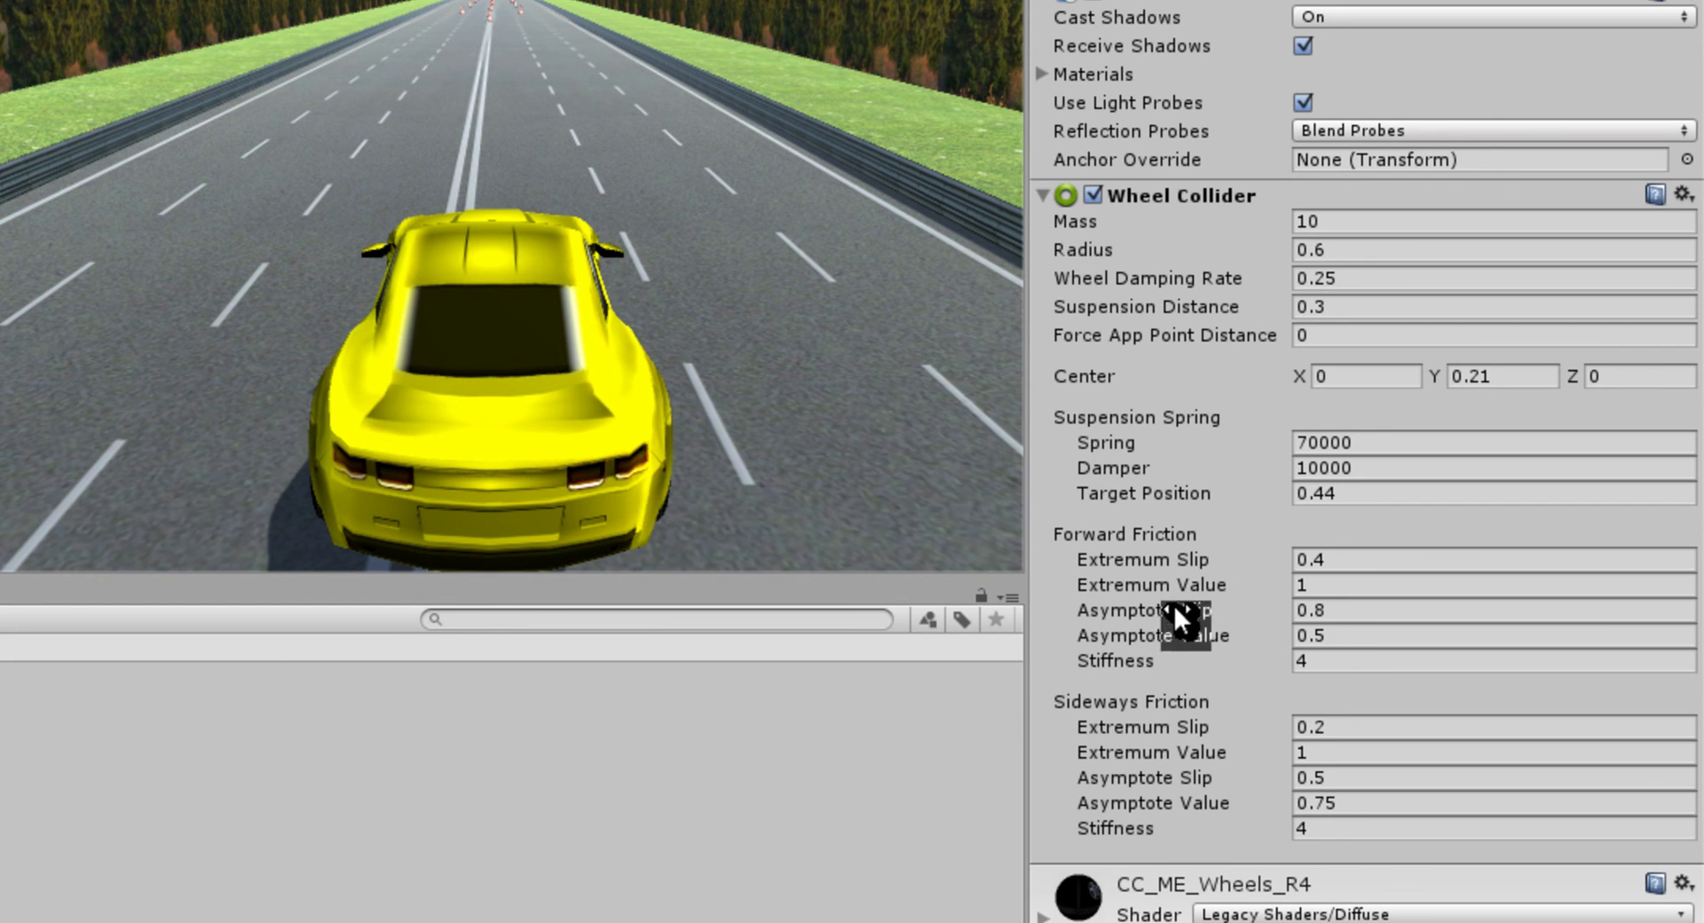
{"action": "left_click", "coordinate": [1314, 661]}
{"action": "type", "text": "10"}
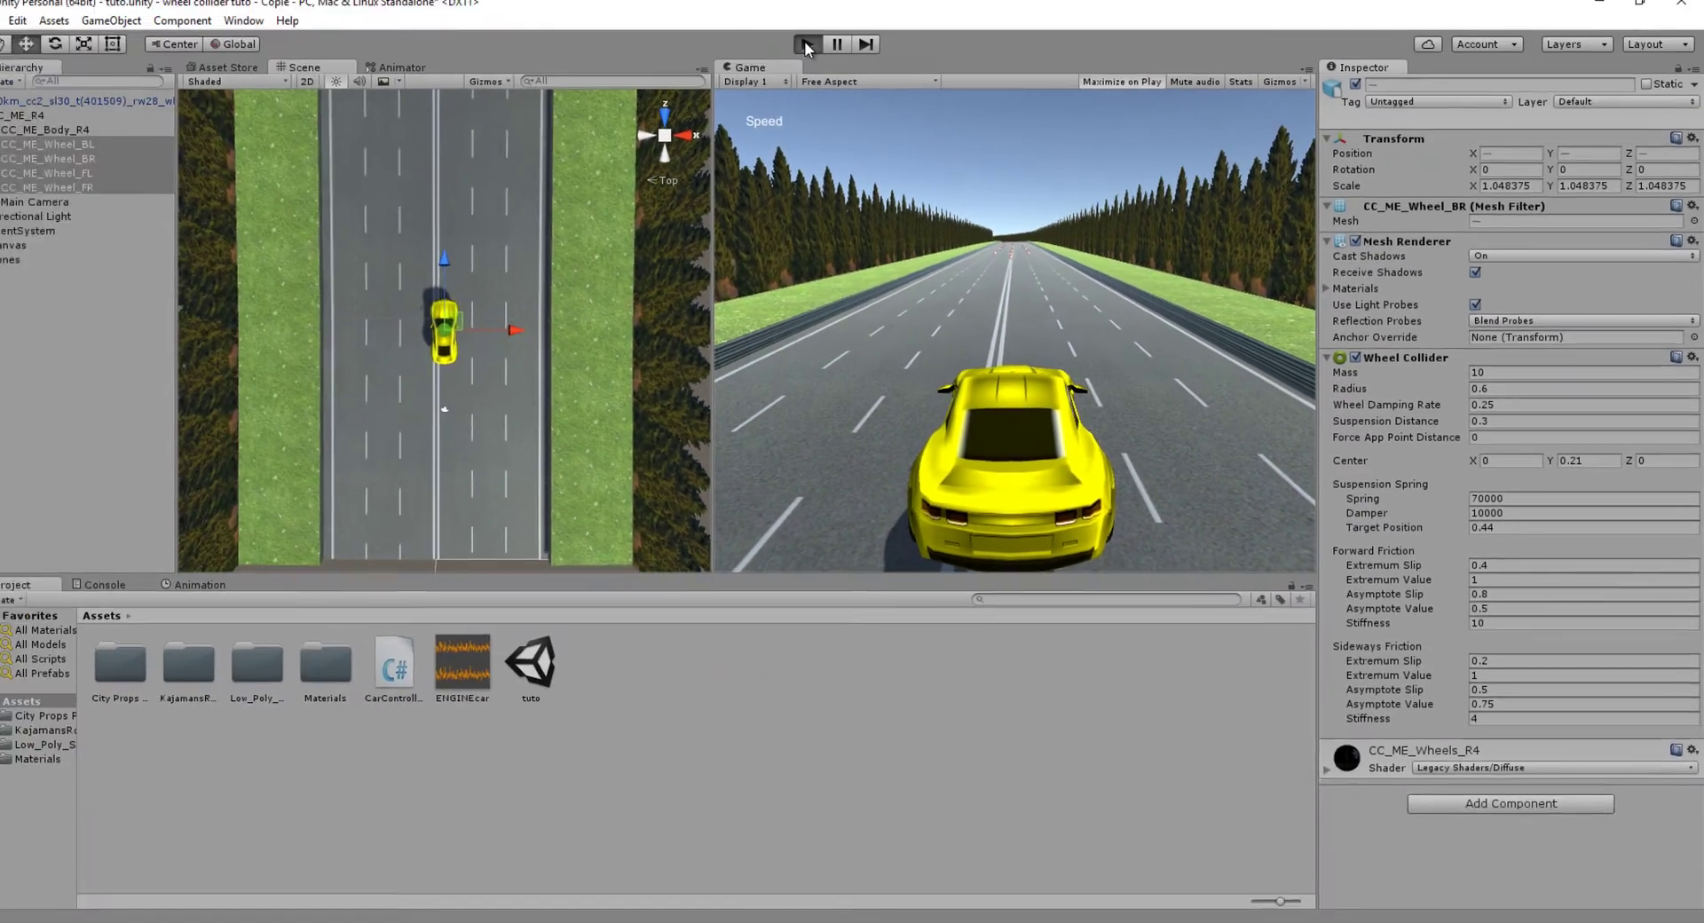
Step: Play the game and weave the car between the cones with the arrow keys, then stop
{"action": "left_click", "coordinate": [820, 53]}
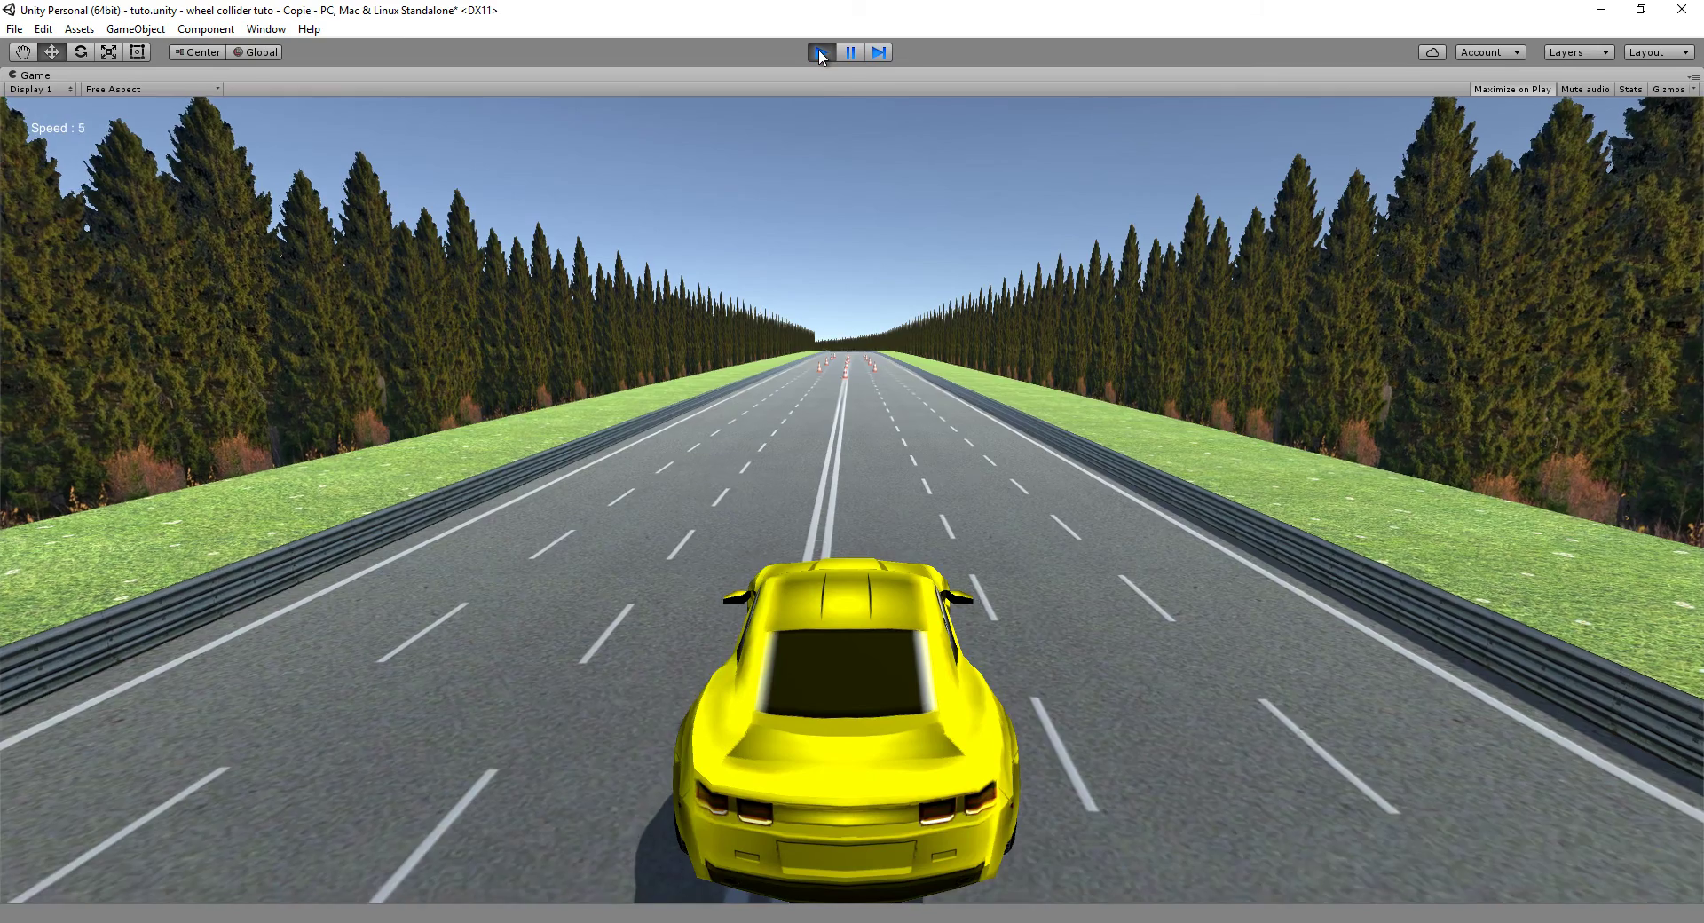
{"action": "key", "text": "Up"}
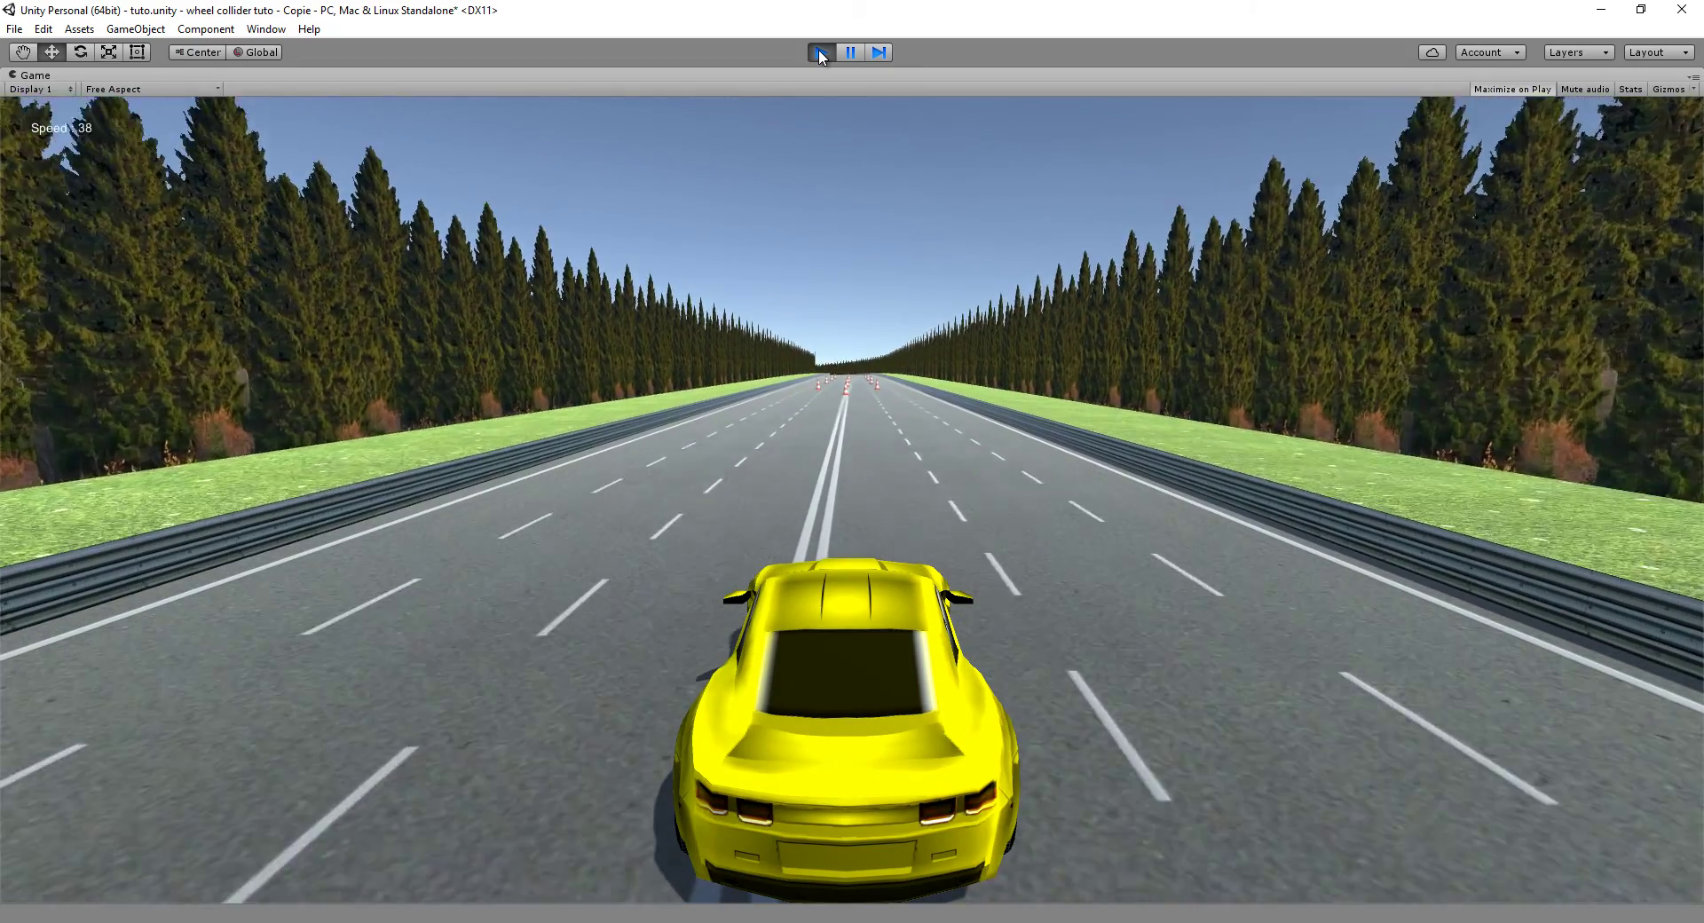
{"action": "key", "text": "Right"}
{"action": "key", "text": "Left"}
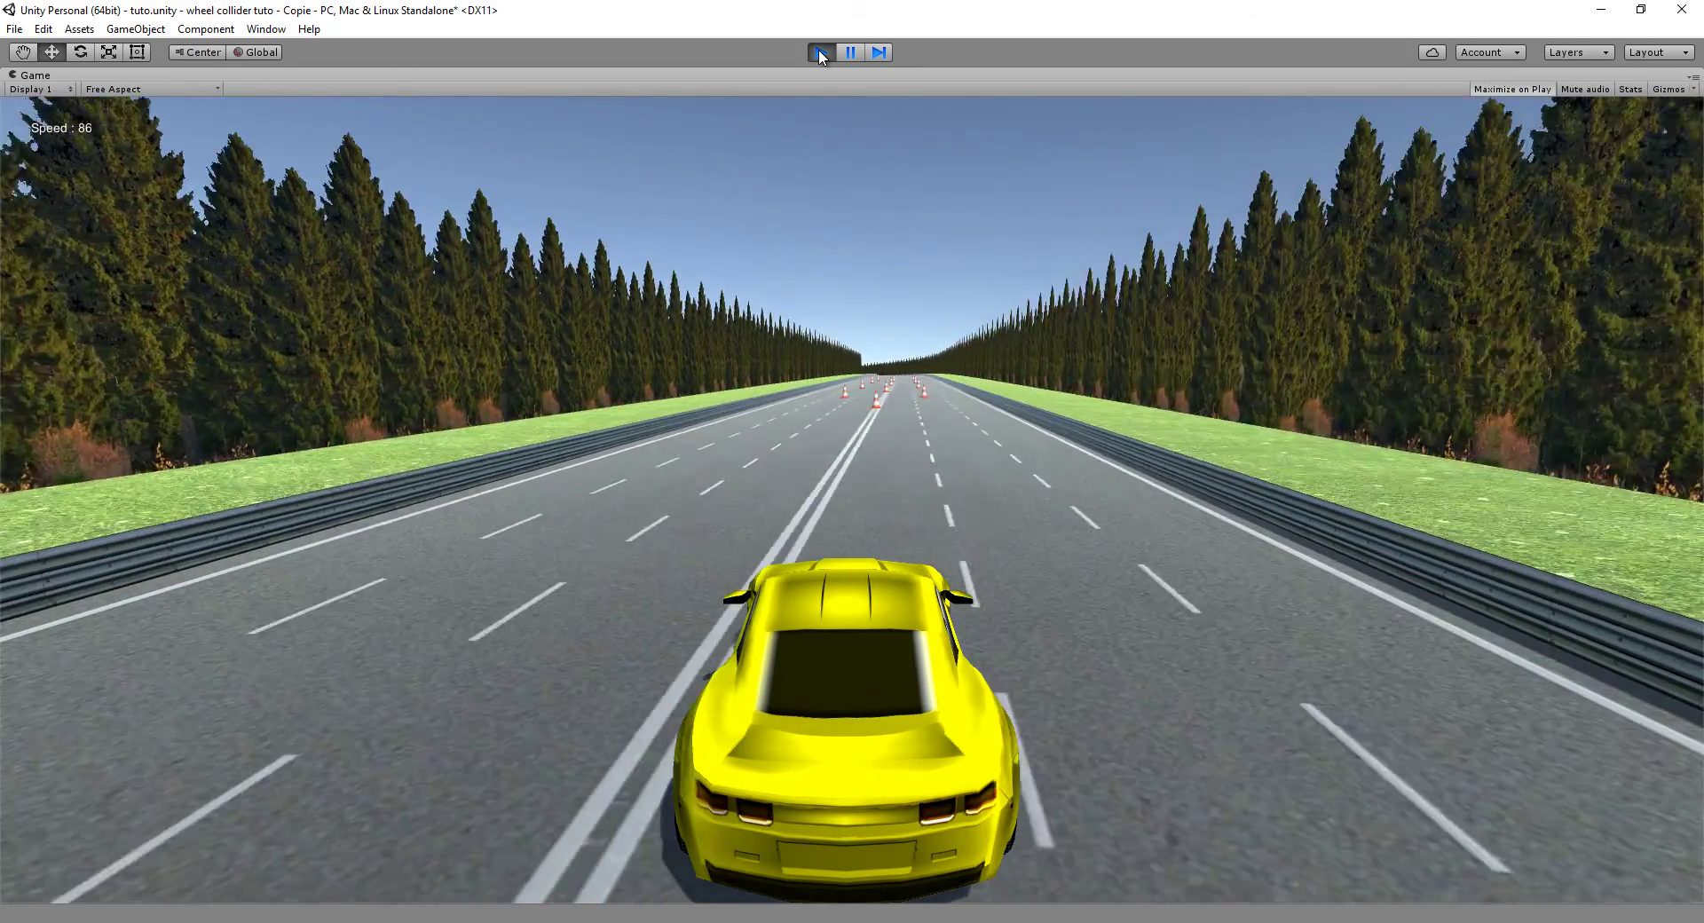
{"action": "key", "text": "Right"}
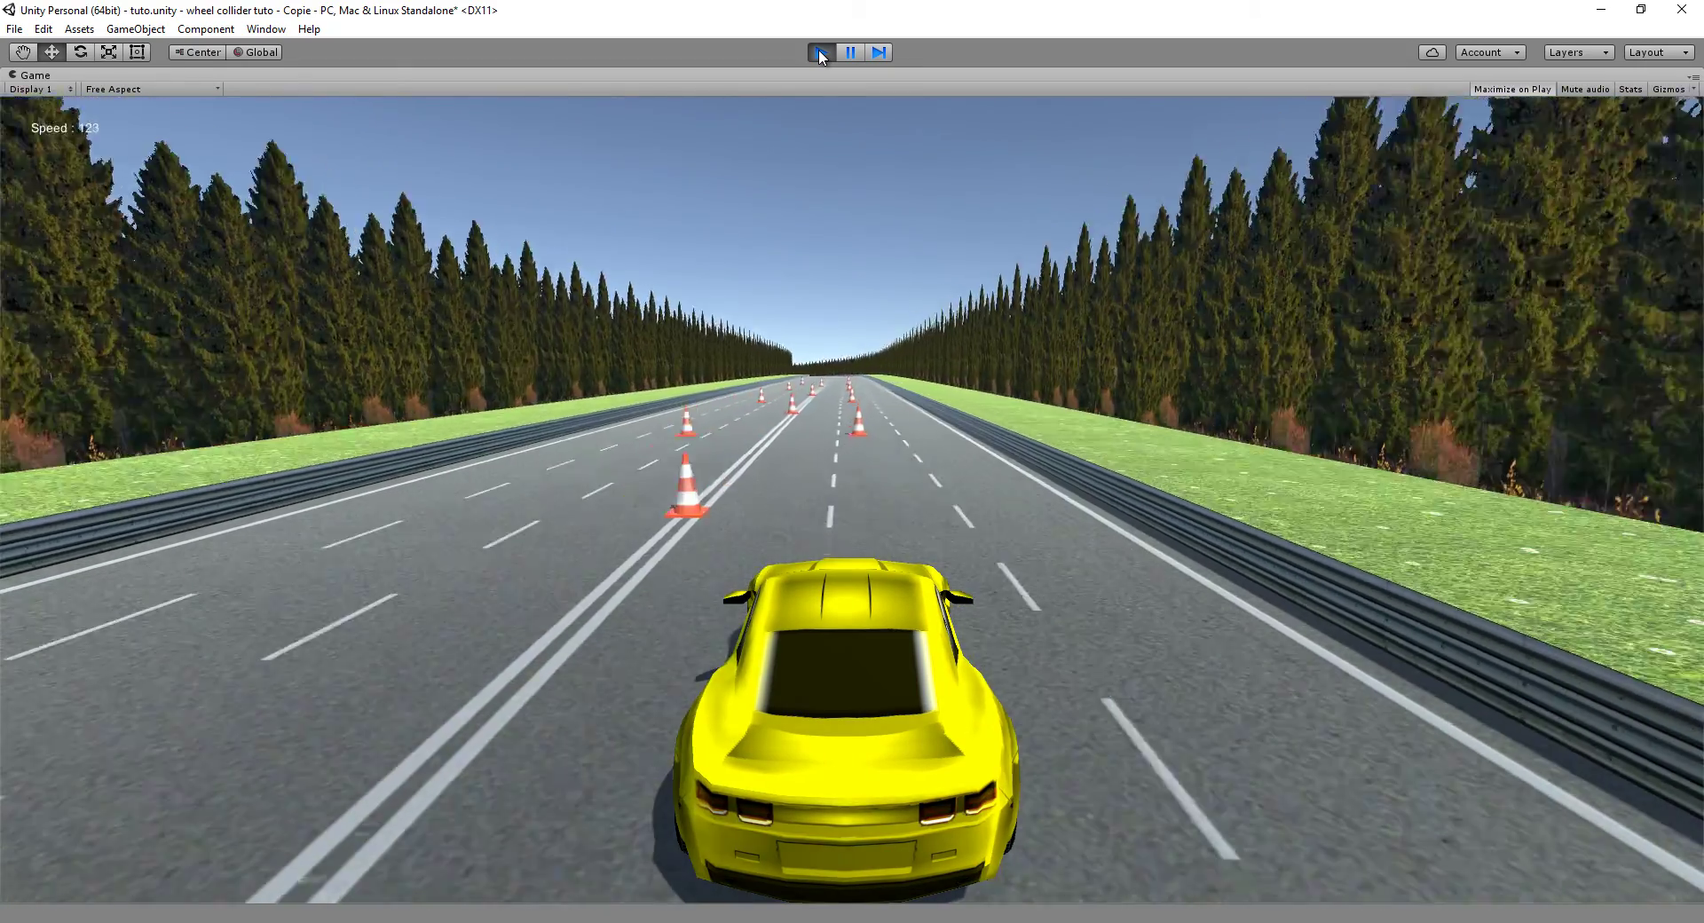
{"action": "key", "text": "Right"}
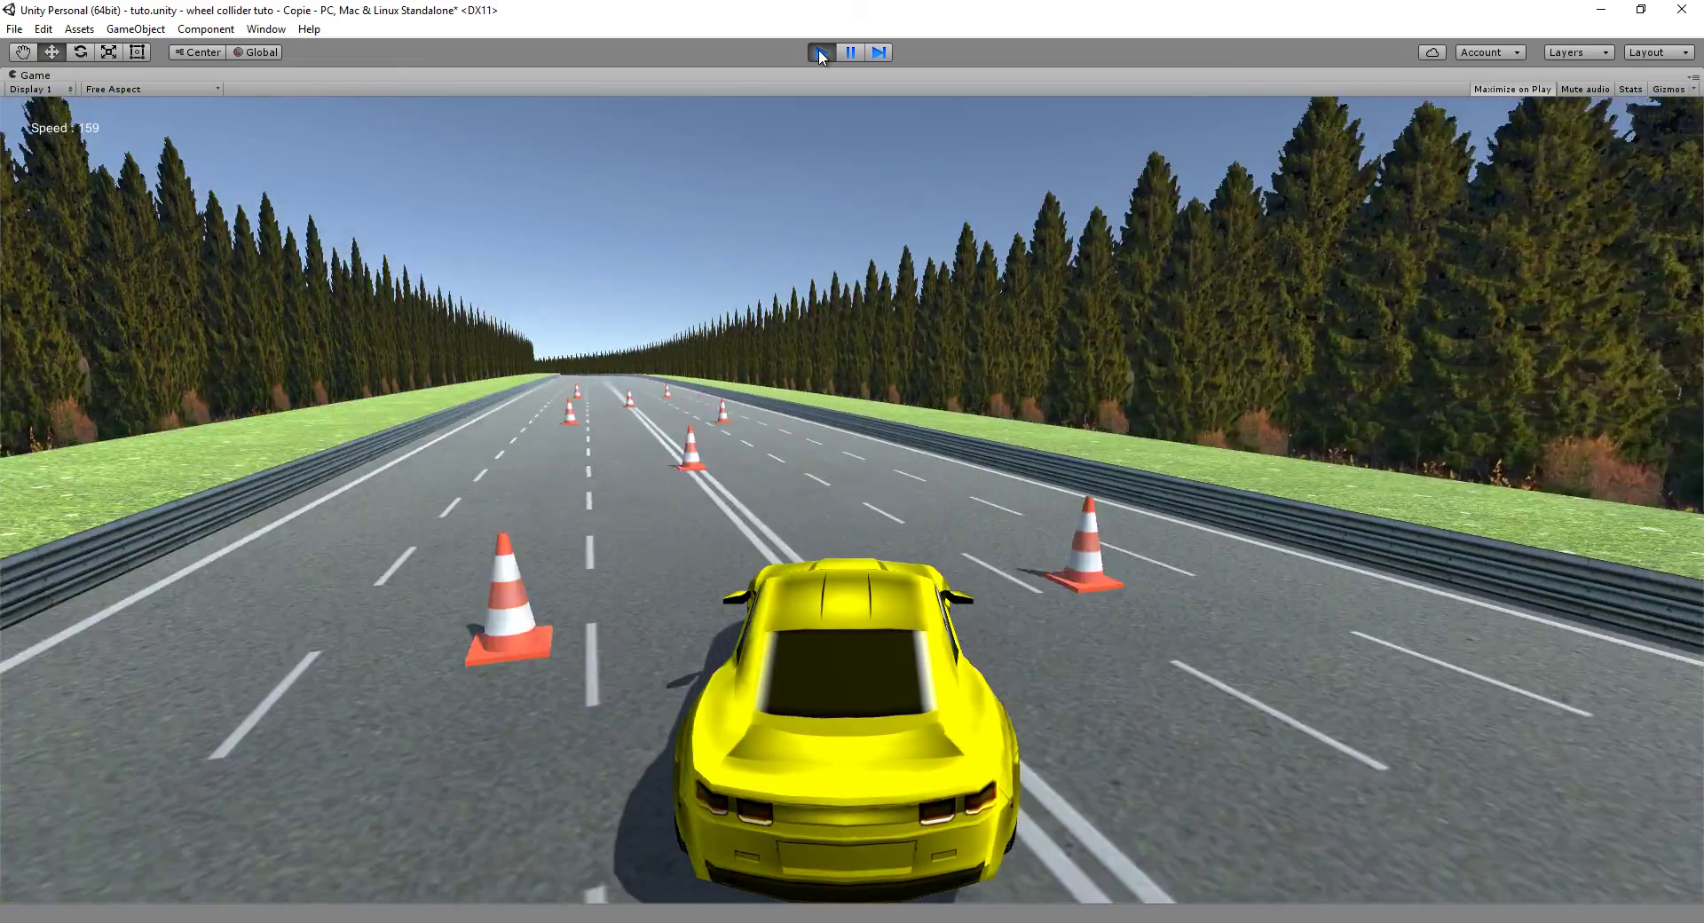
{"action": "key", "text": "Left"}
{"action": "key", "text": "Left"}
{"action": "key", "text": "Right"}
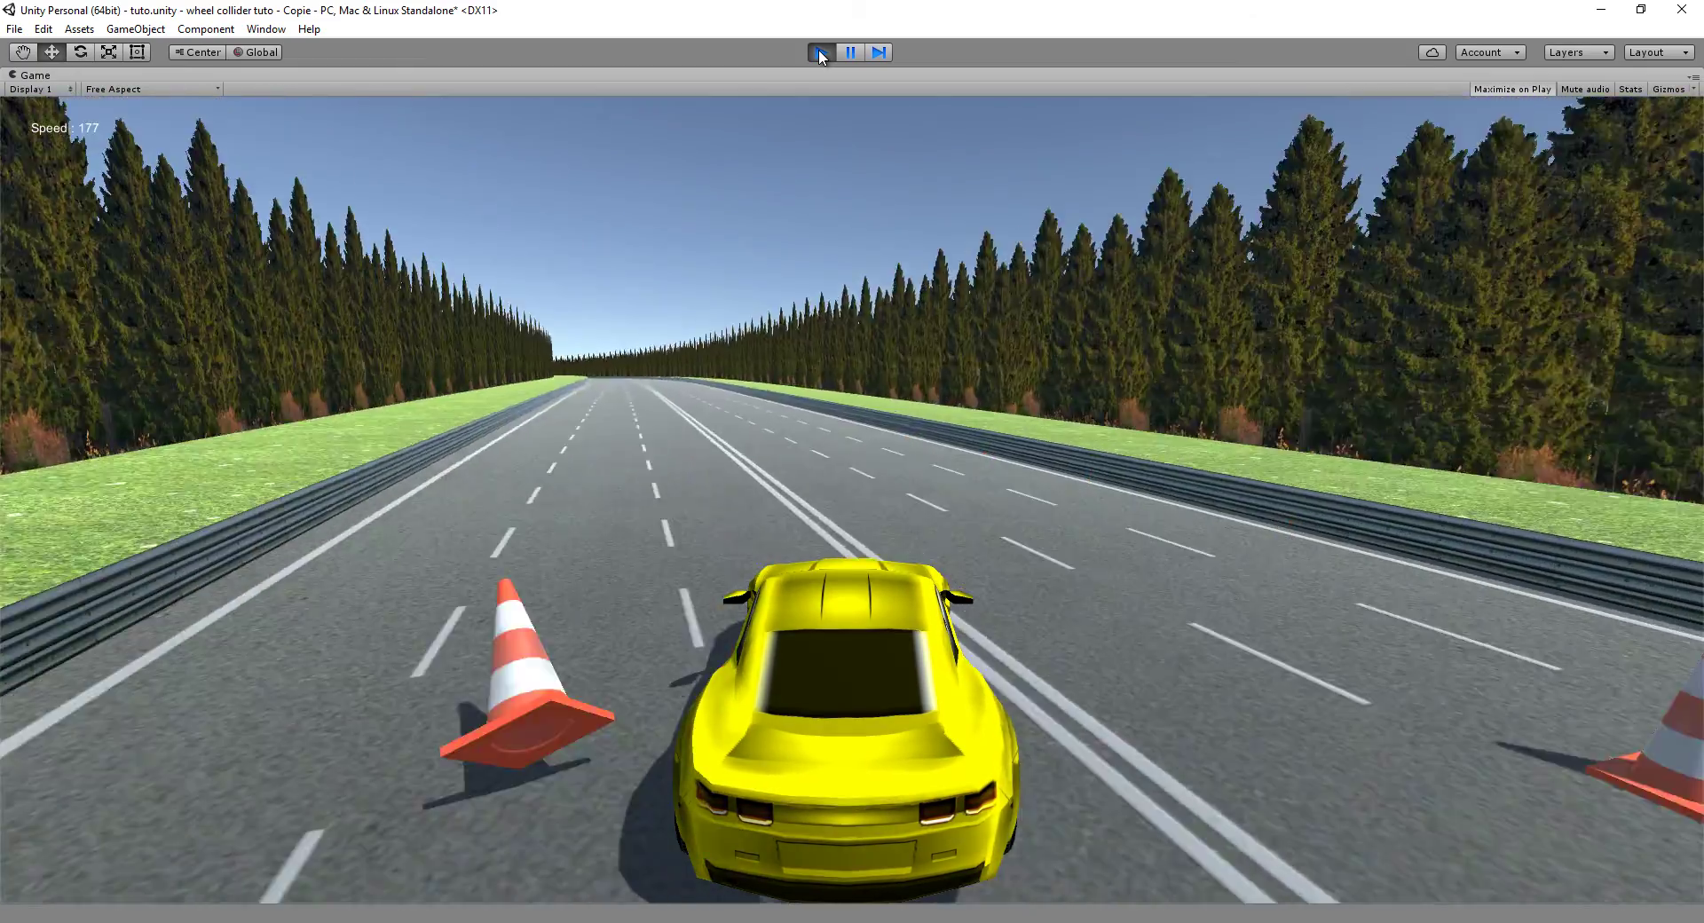
{"action": "key", "text": "Left"}
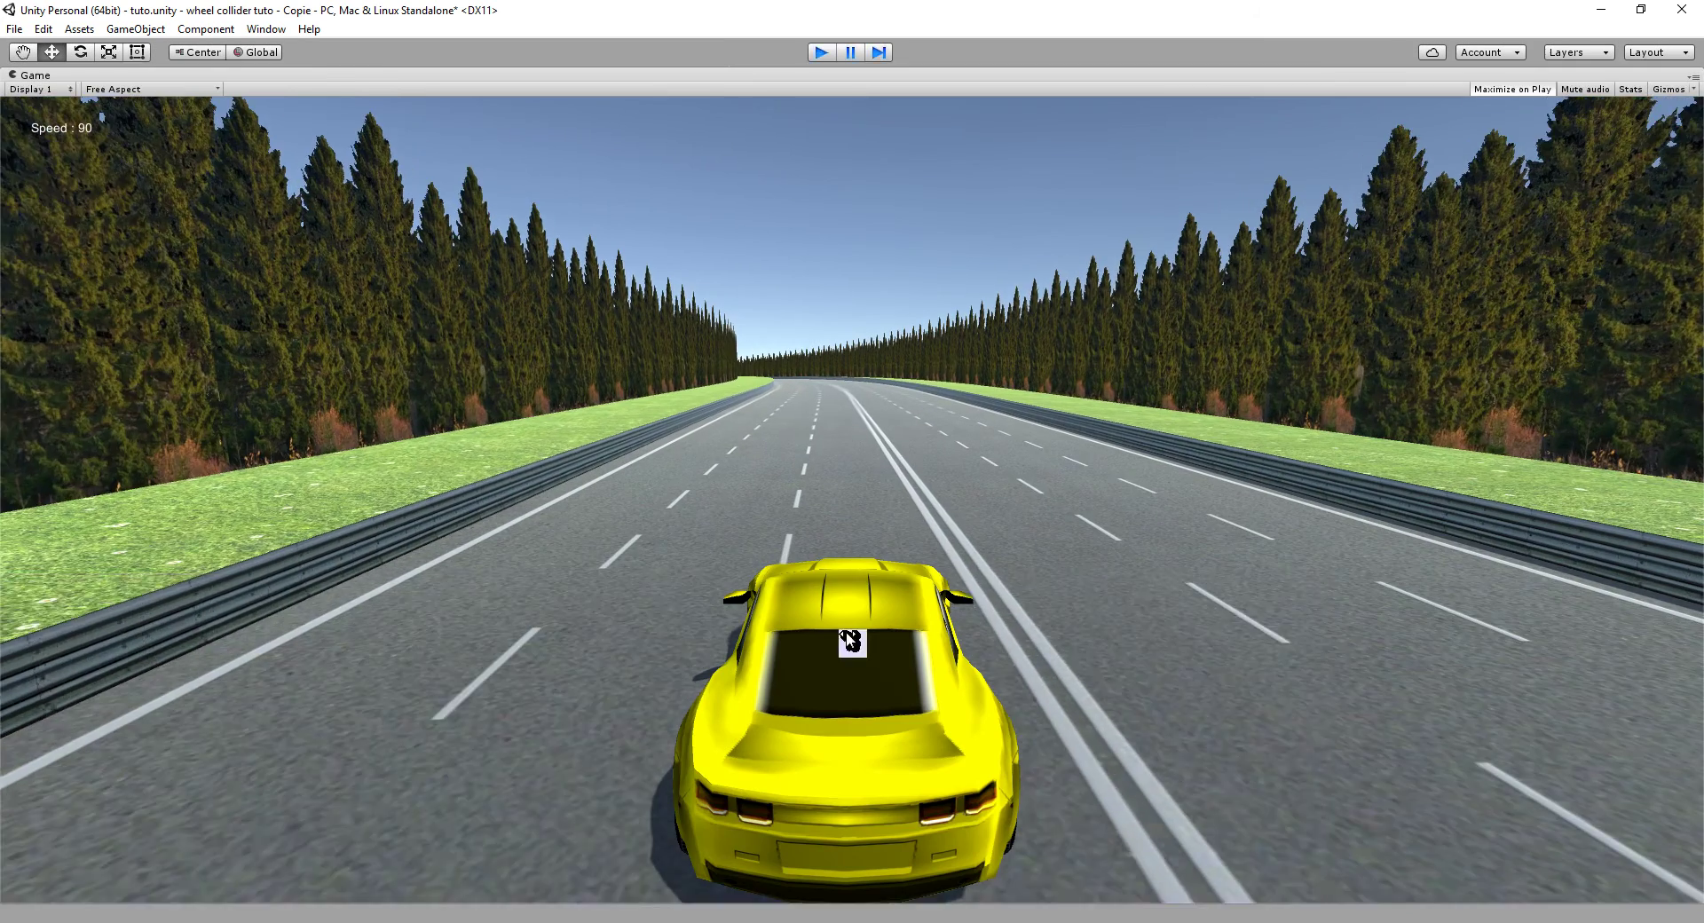
{"action": "key", "text": "ctrl+p"}
Step: Restore Forward Friction Stiffness to 4, then select the centerOfMass line in CarController.cs's Start
{"action": "left_click", "coordinate": [1378, 622]}
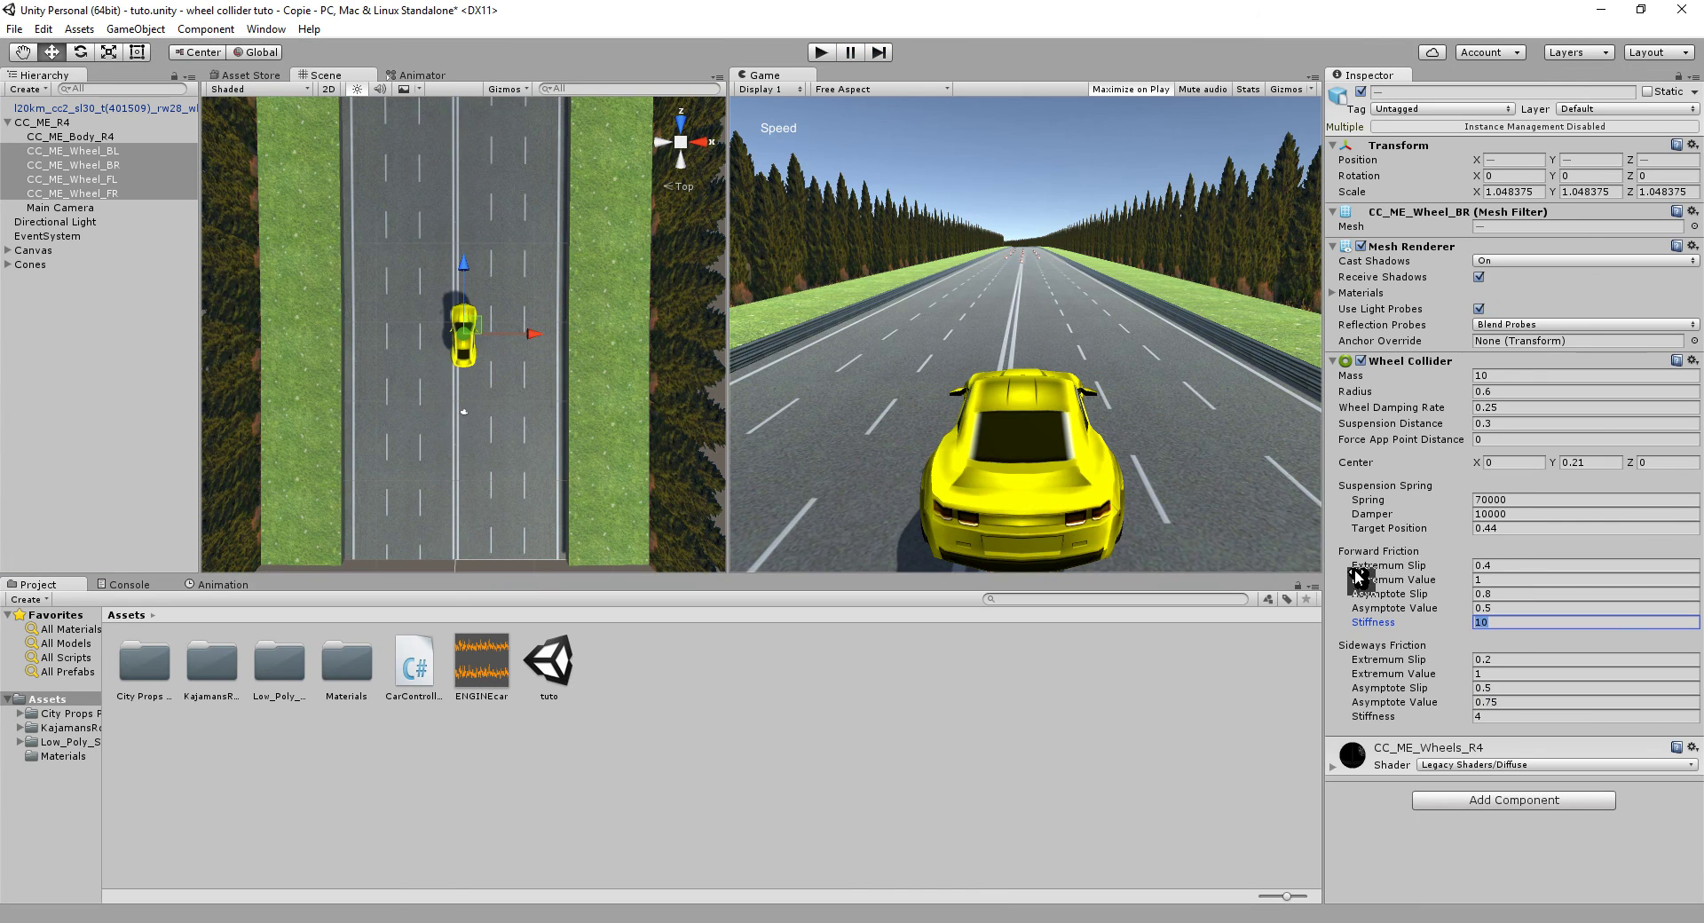
{"action": "type", "text": "4"}
{"action": "left_click", "coordinate": [959, 742]}
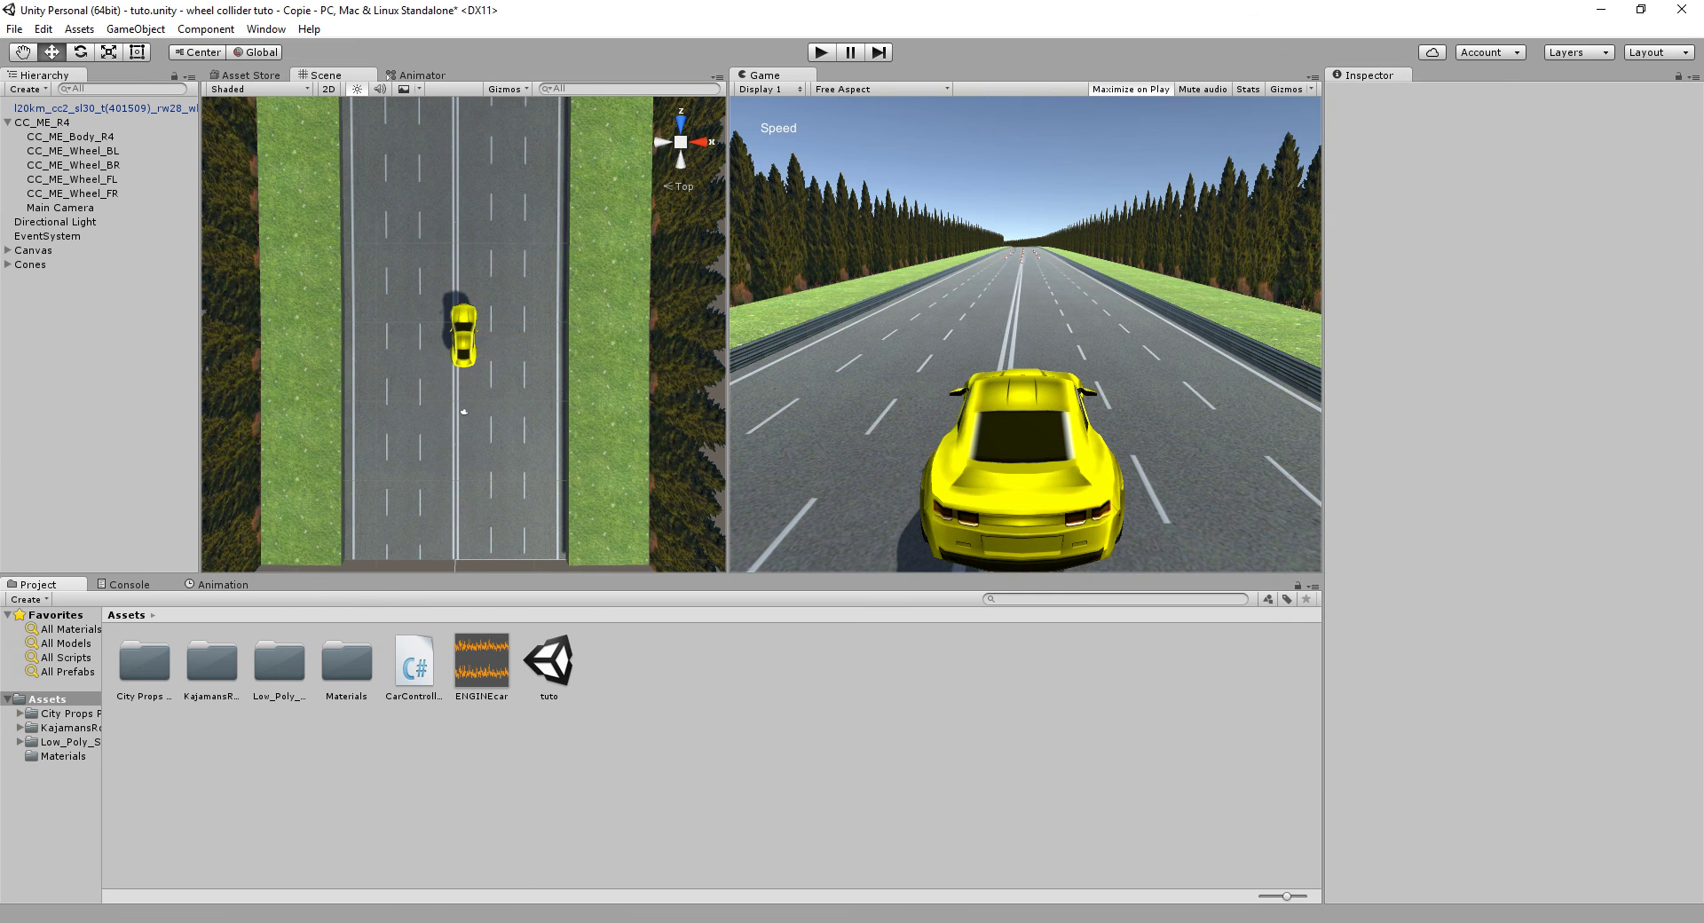
{"action": "left_click", "coordinate": [538, 922]}
{"action": "left_click_drag", "start_coordinate": [133, 411], "coordinate": [814, 414]}
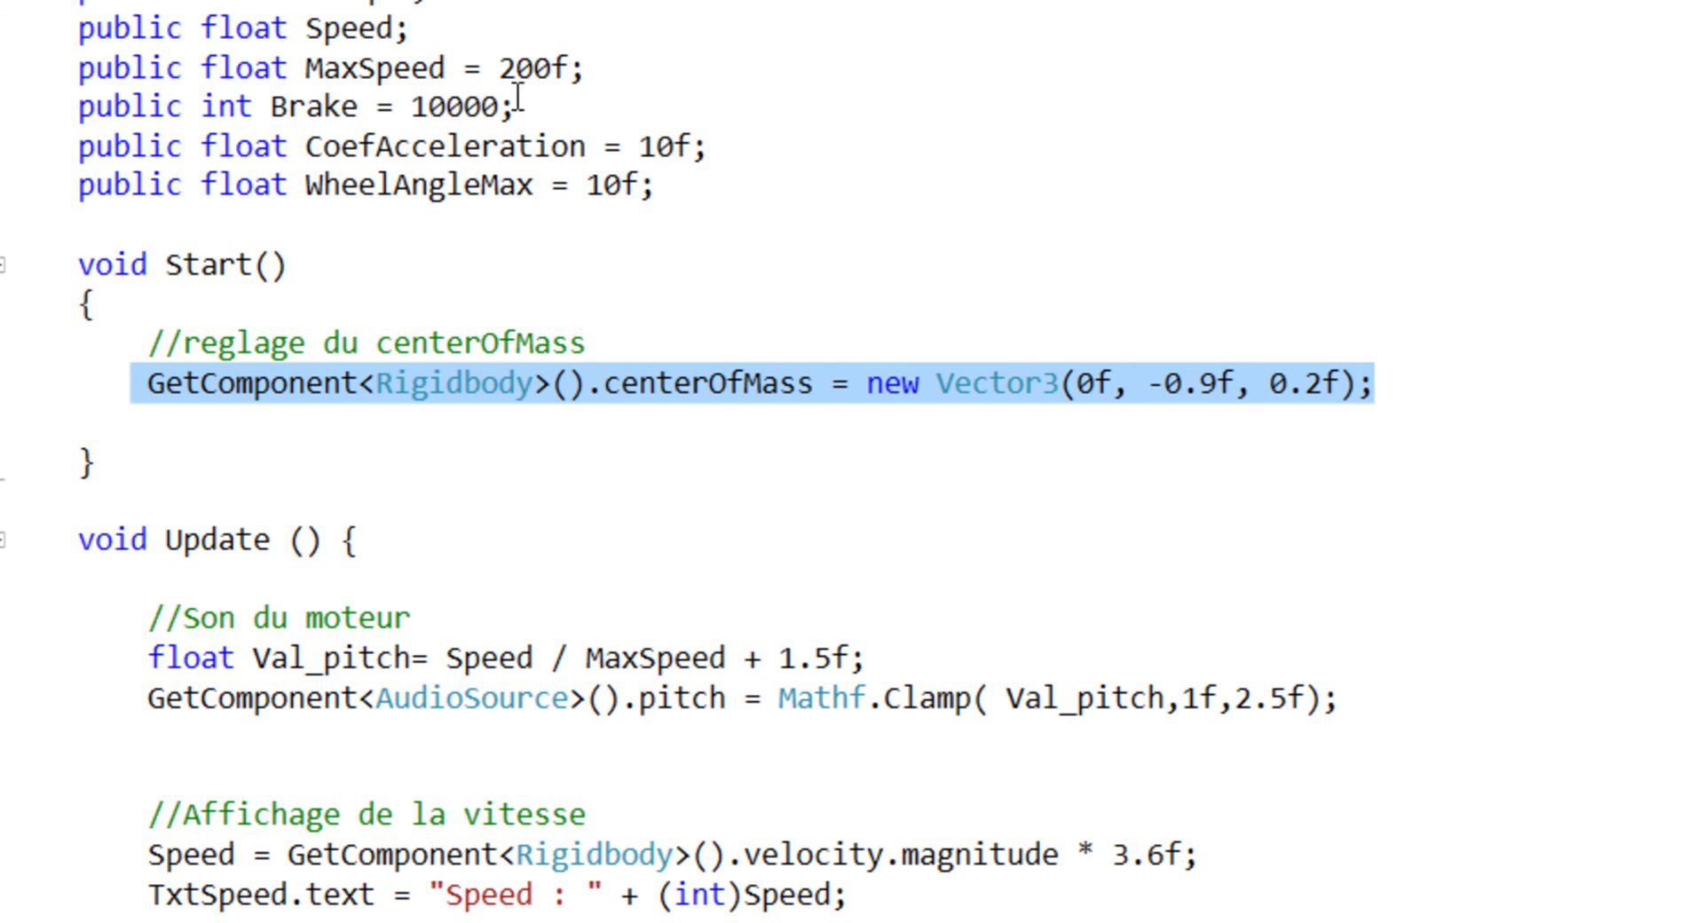
{"action": "left_click", "coordinate": [1297, 593]}
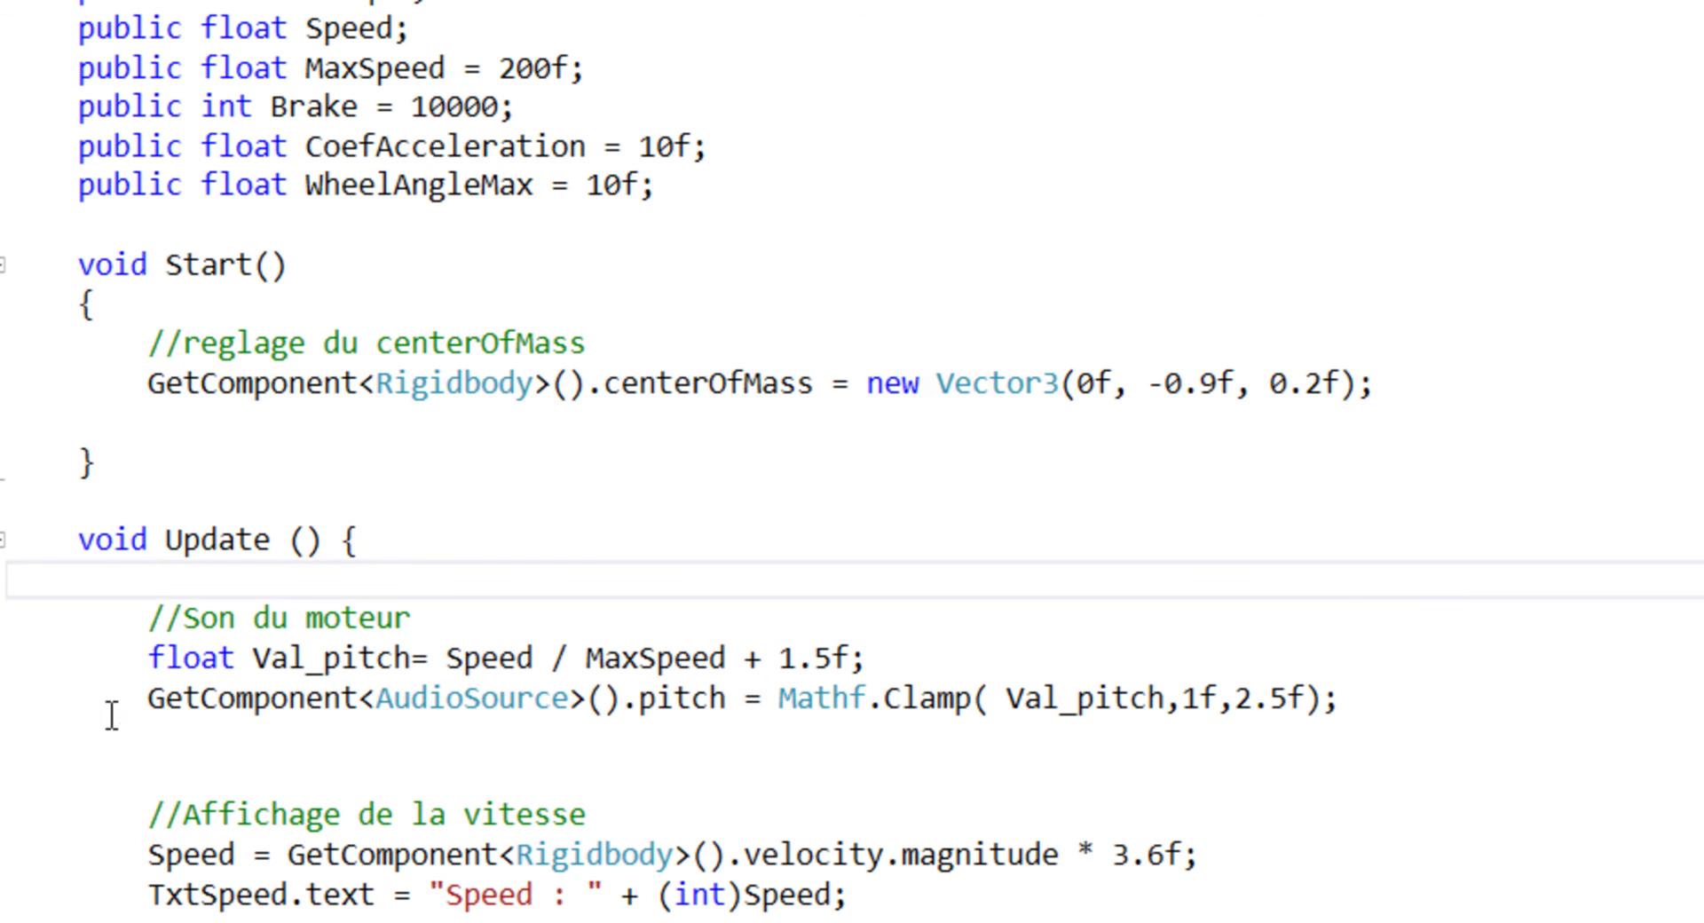
{"action": "left_click_drag", "start_coordinate": [148, 700], "coordinate": [1374, 701]}
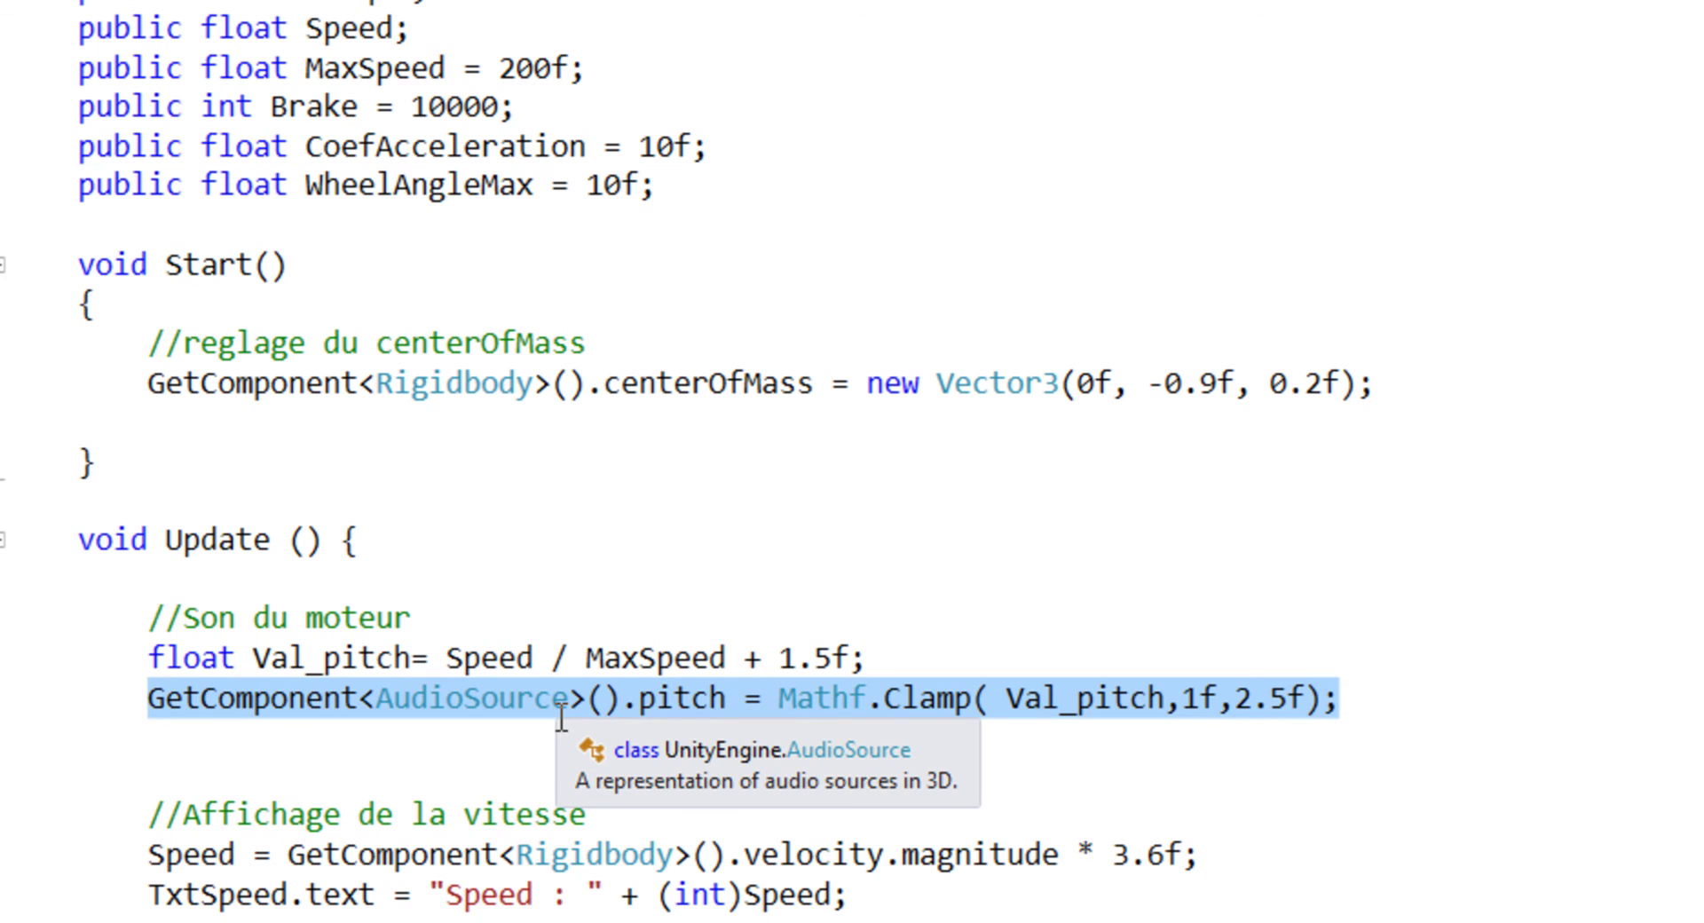
{"action": "left_click", "coordinate": [96, 461]}
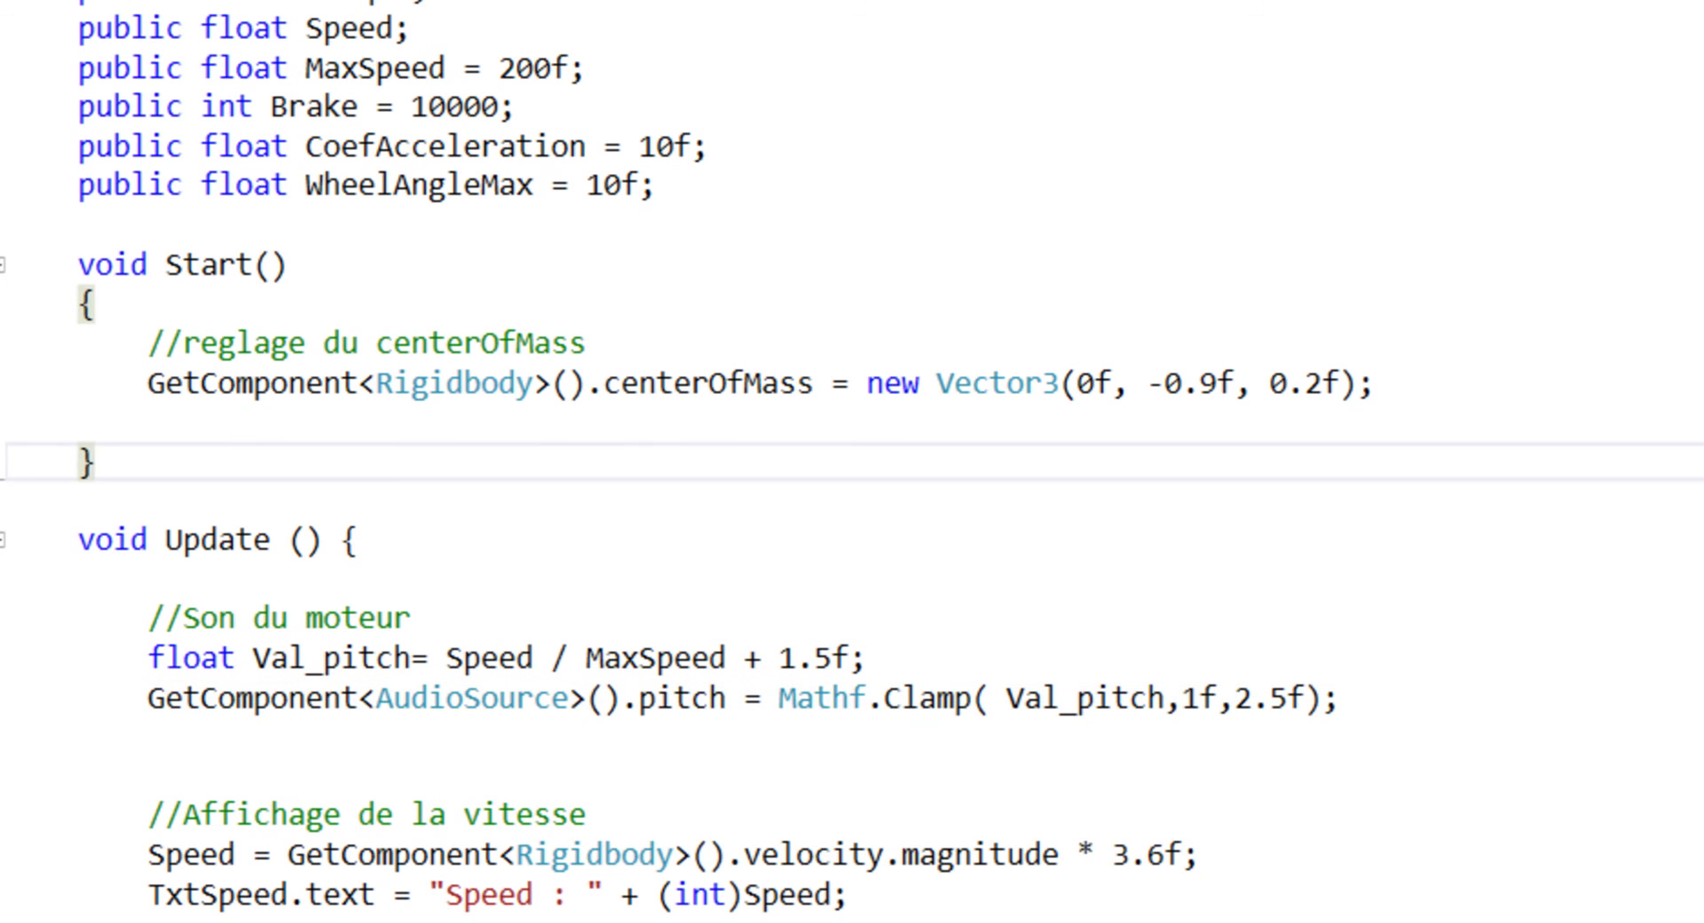